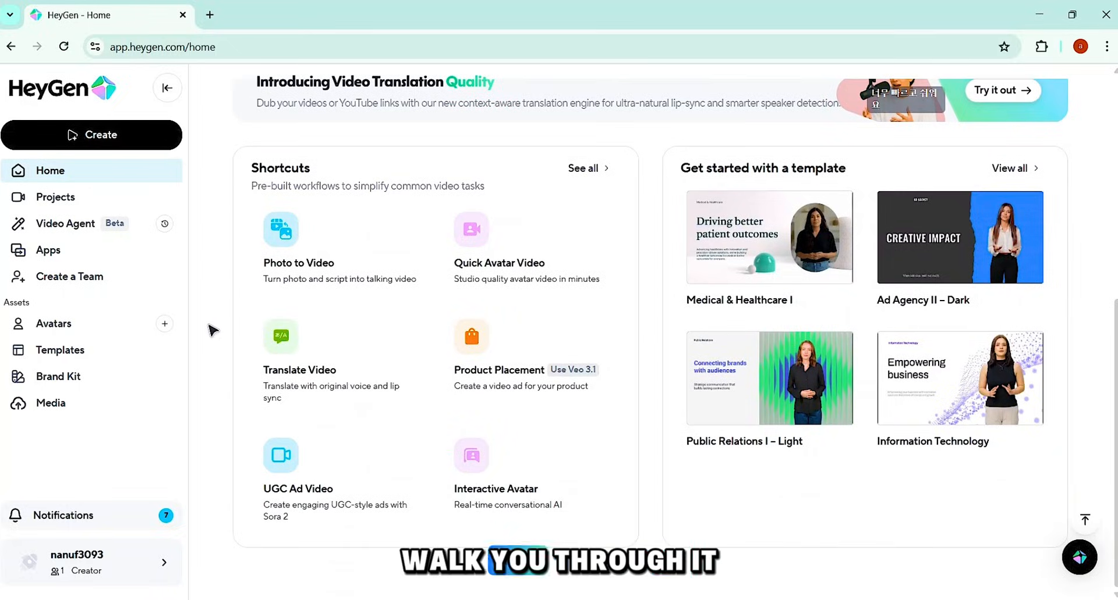
Step: Open the public avatars gallery and browse the ready-made avatars
scroll(213, 330, "up", 6)
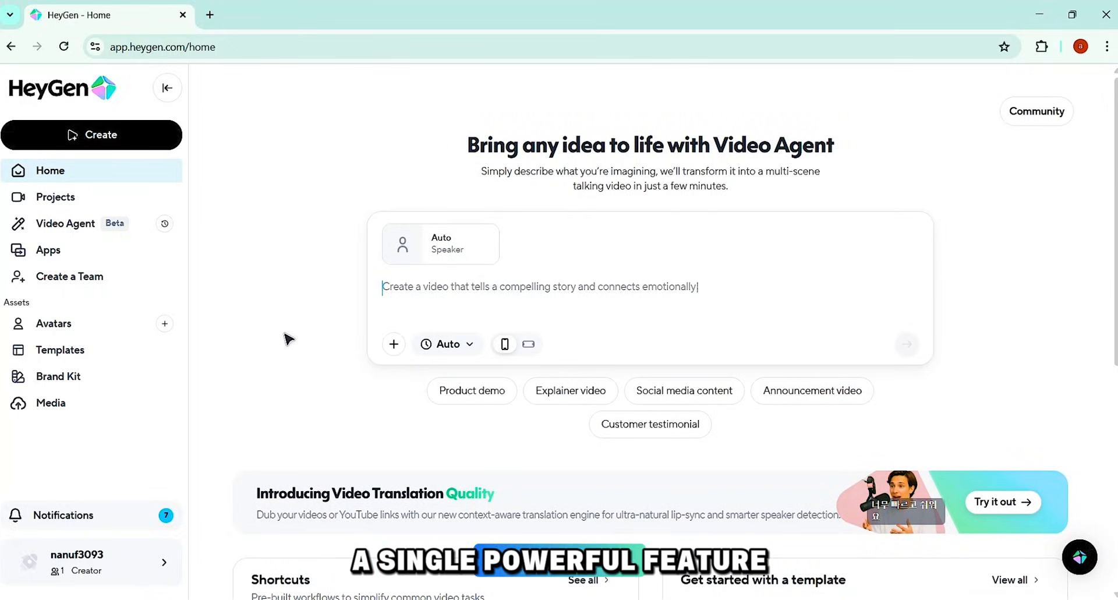
left_click(49, 329)
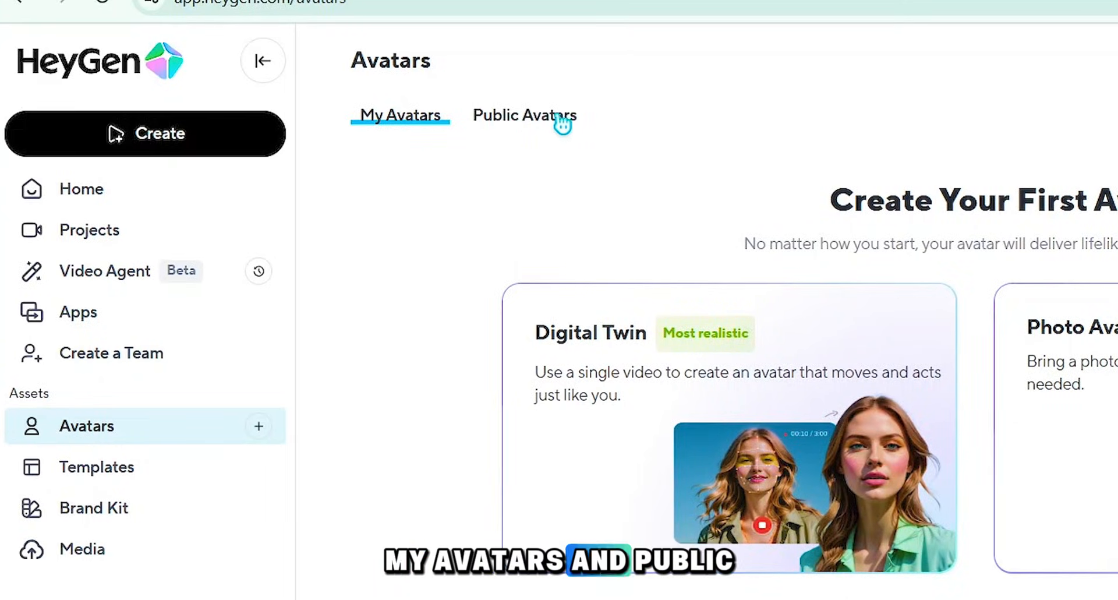
left_click(517, 134)
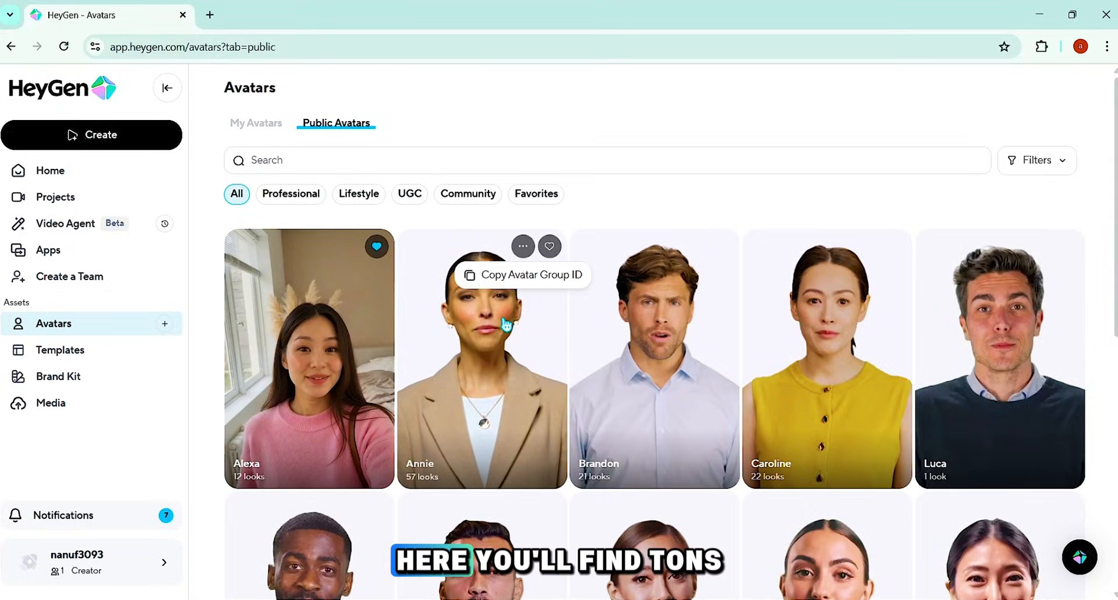
scroll(458, 367, "down", 4)
scroll(457, 367, "down", 15)
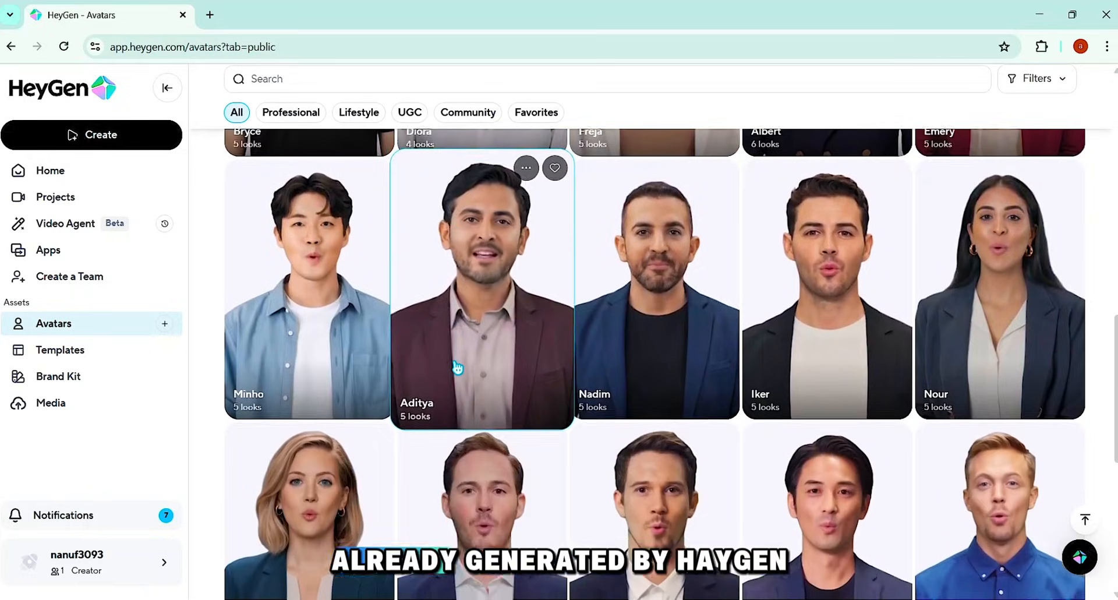
scroll(457, 367, "down", 10)
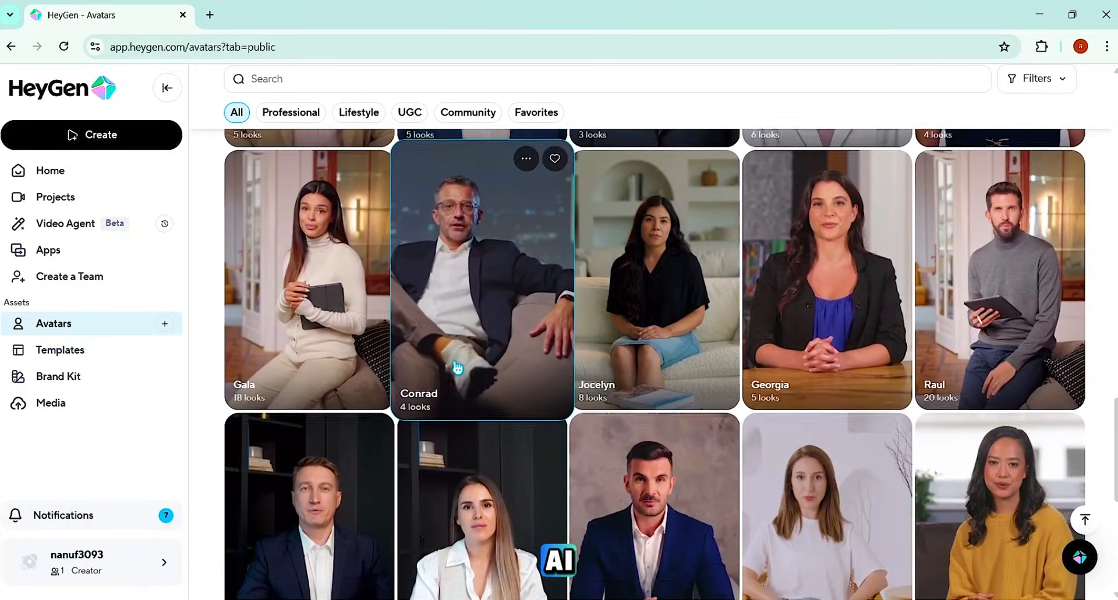
scroll(458, 367, "up", 20)
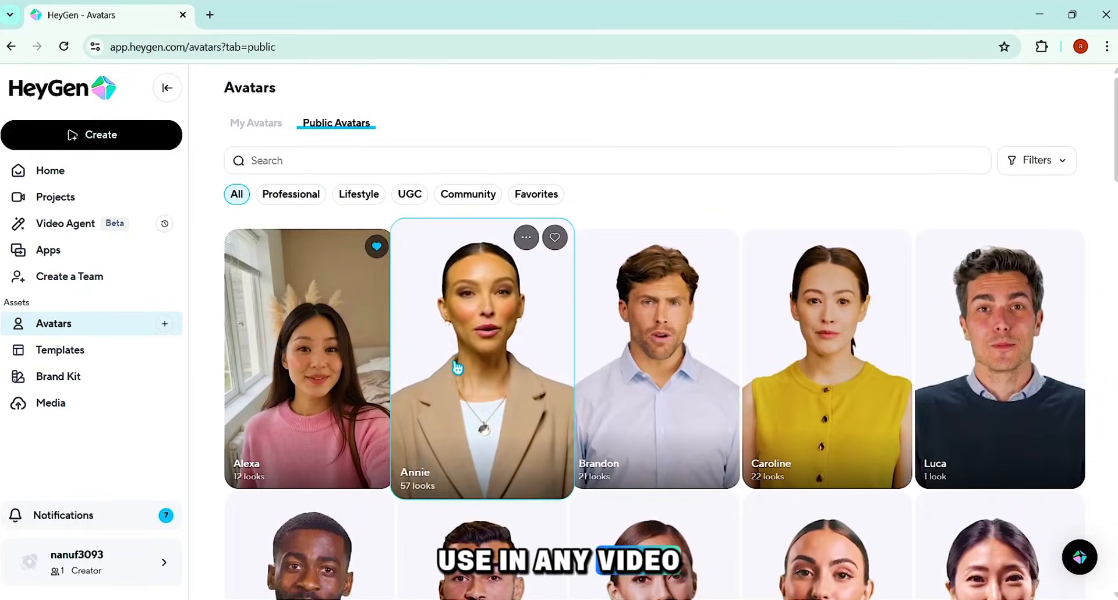
Step: Review the gender, age and ethnicity filter options for the public avatars and close them without applying any
left_click(1048, 164)
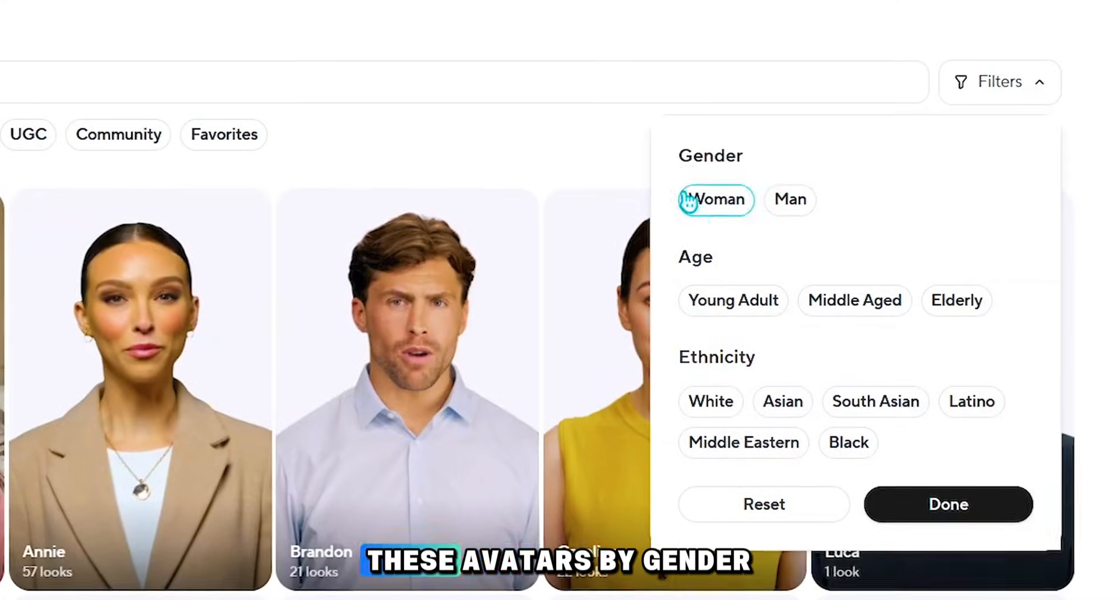
left_click_drag(830, 207, 881, 214)
left_click_drag(678, 265, 714, 264)
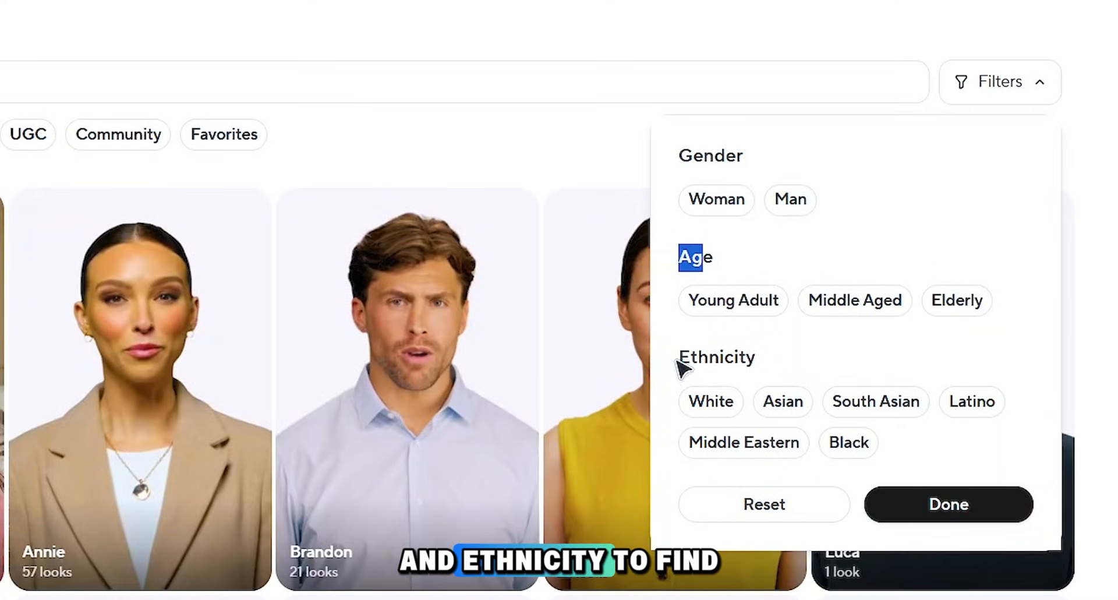
left_click_drag(676, 360, 780, 368)
left_click(400, 139)
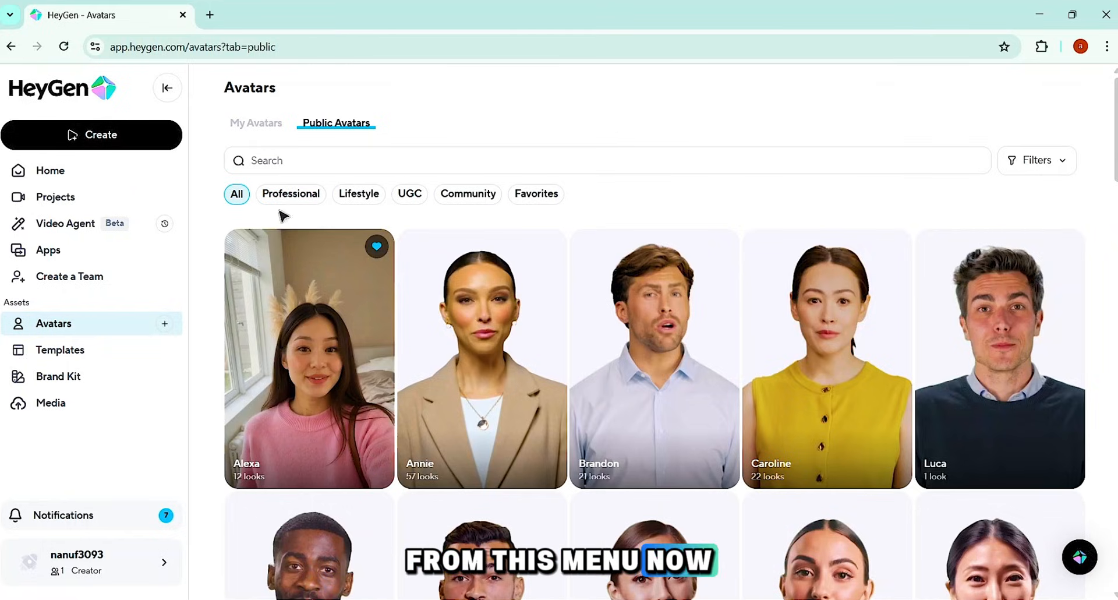
Step: Look through the avatar Alexa's available looks and return to the public avatars gallery
mouse_move(513, 354)
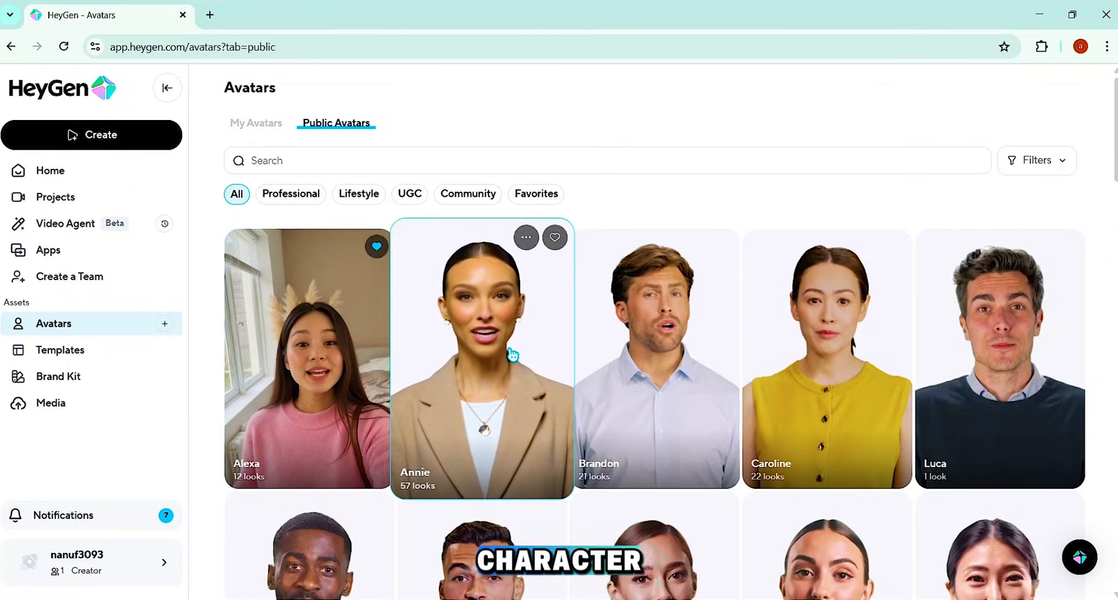
mouse_move(814, 424)
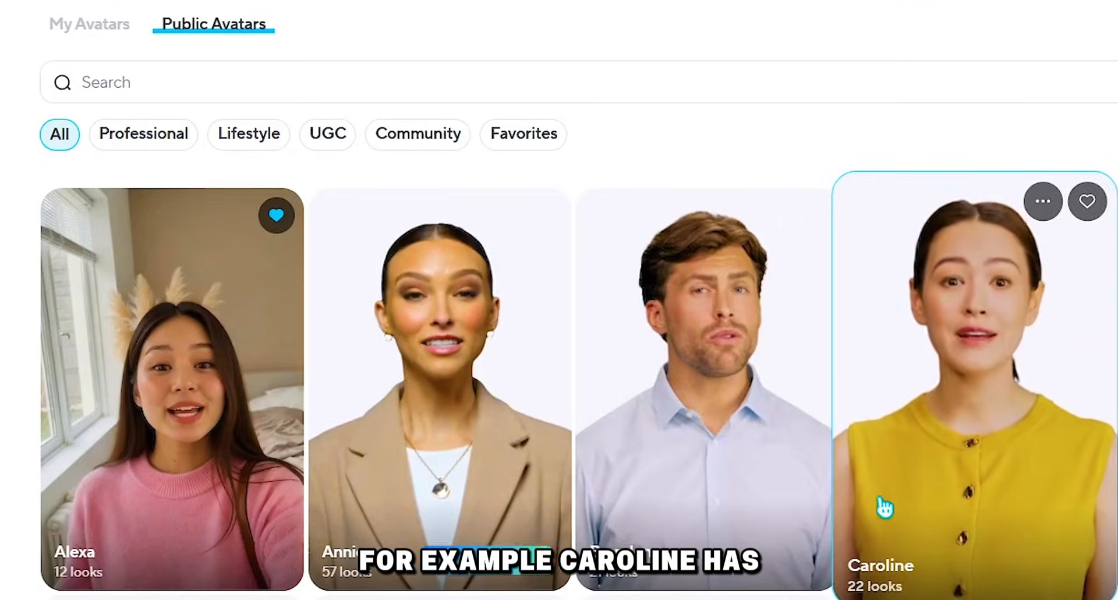
mouse_move(718, 482)
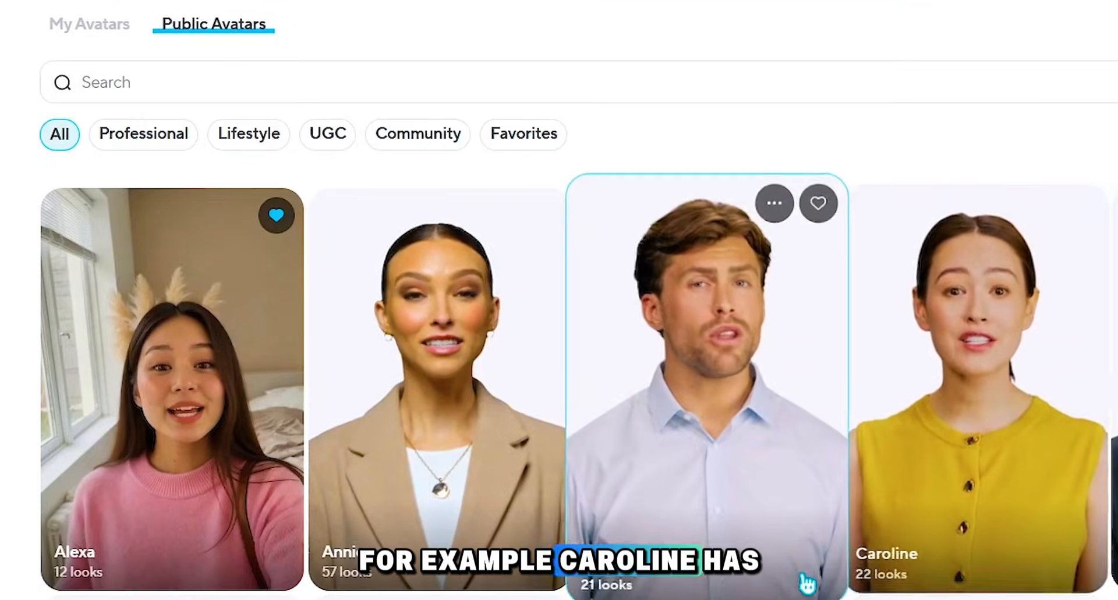
mouse_move(445, 580)
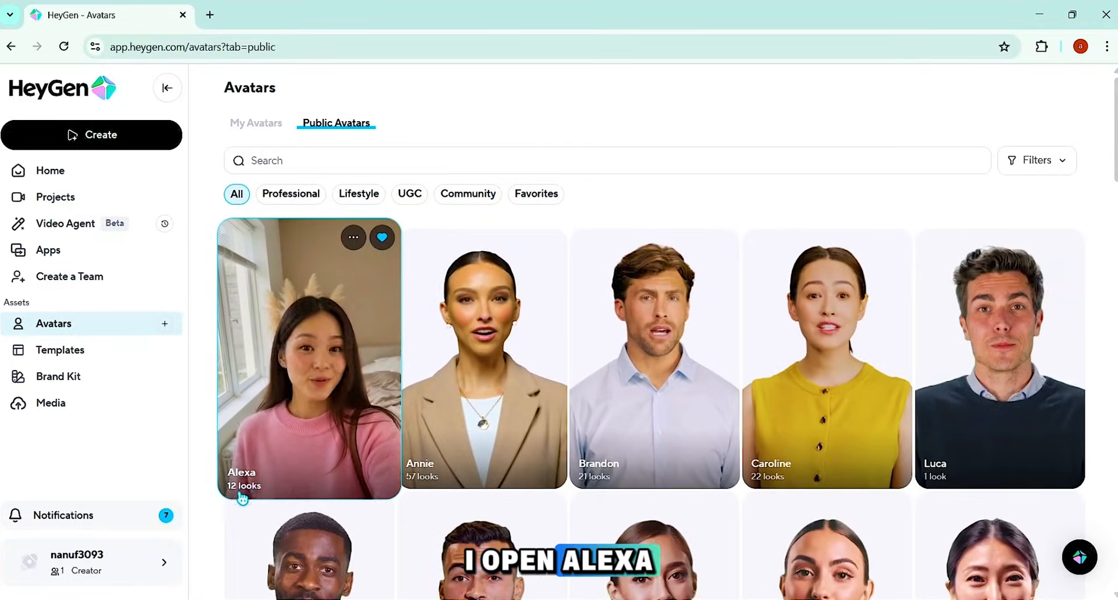
left_click(242, 496)
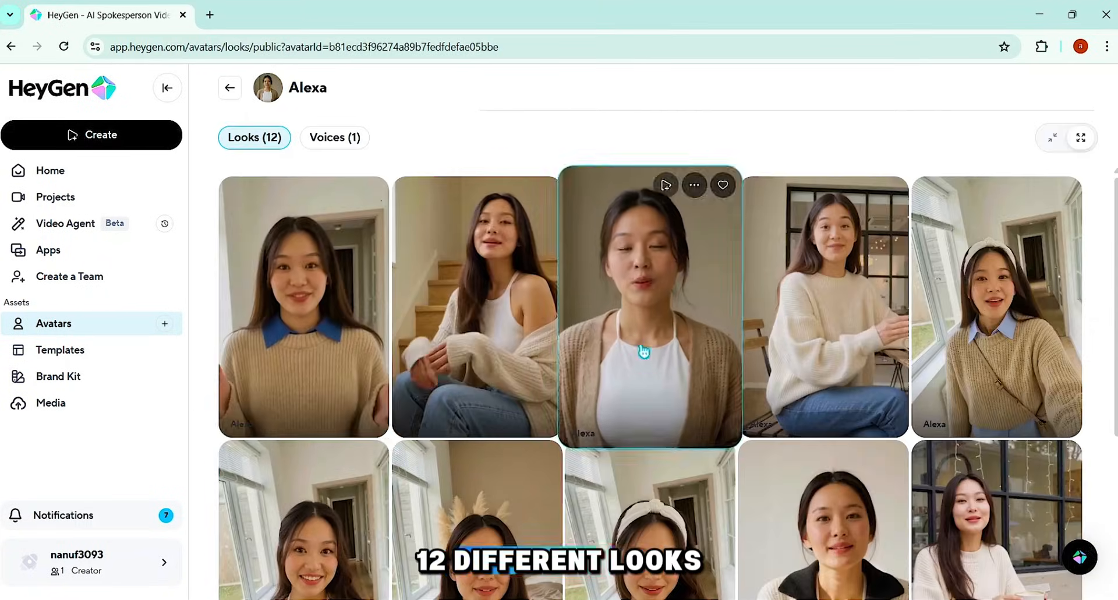
scroll(814, 357, "down", 5)
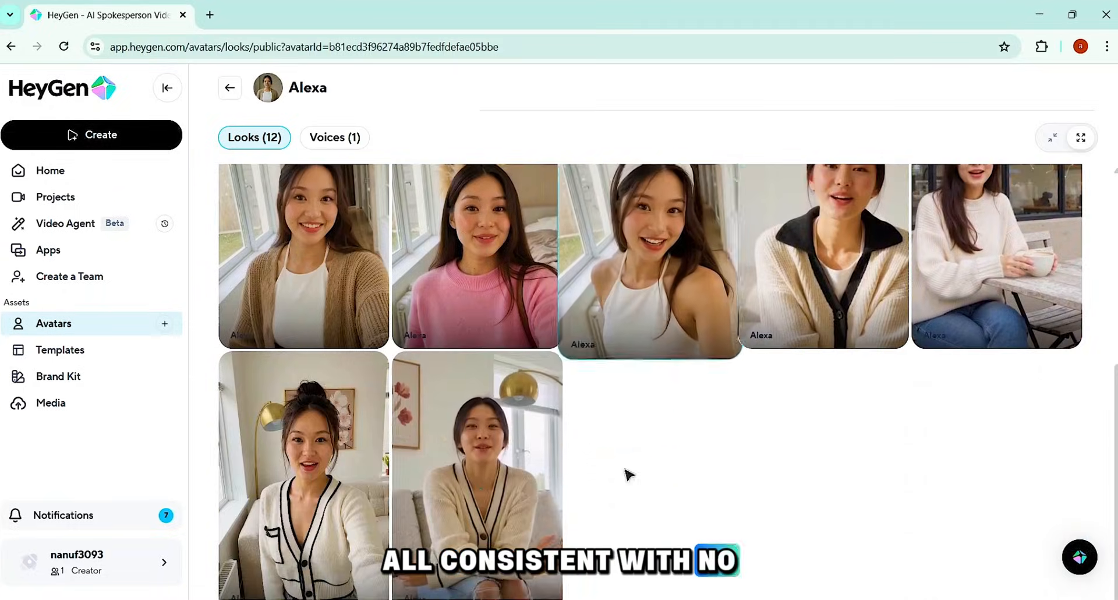
scroll(319, 491, "up", 5)
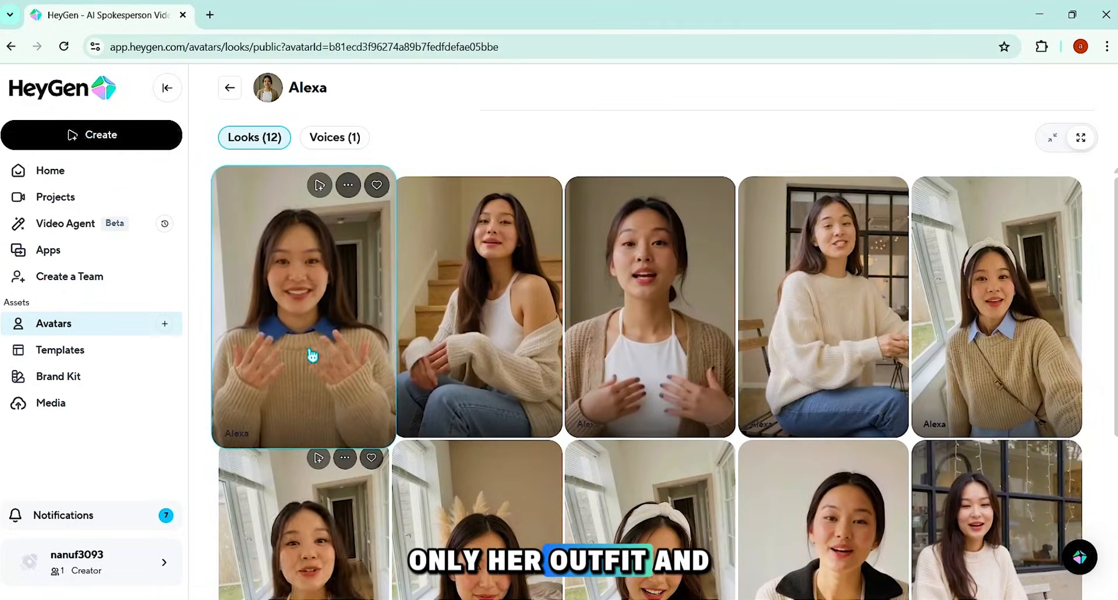
left_click(230, 87)
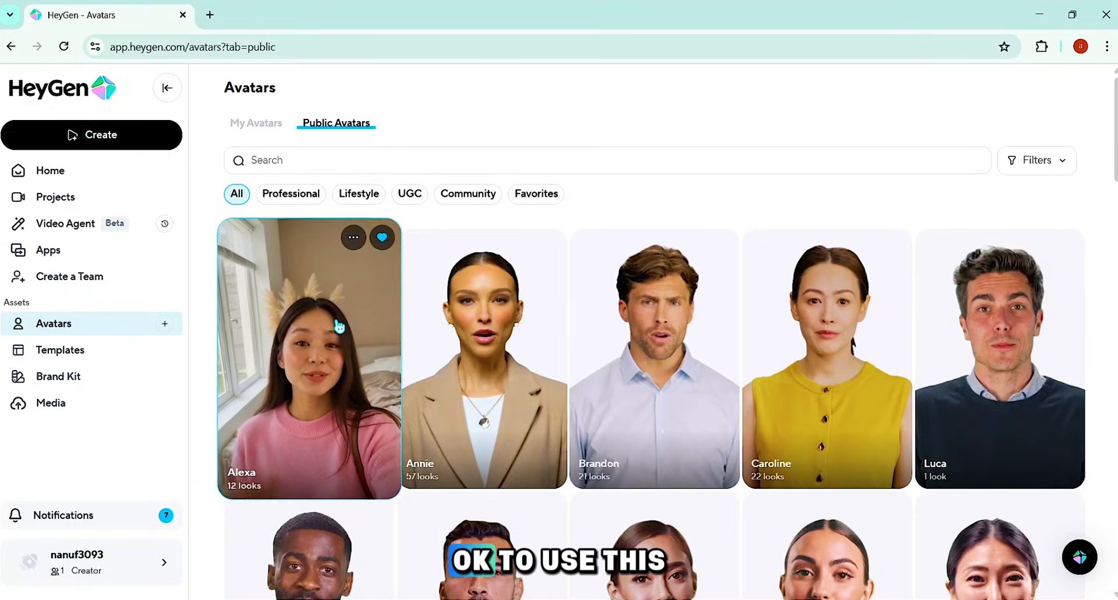
Step: Create a new AI Studio video in 16:9 Landscape format with the title "My AI Avatar Video"
left_click(84, 139)
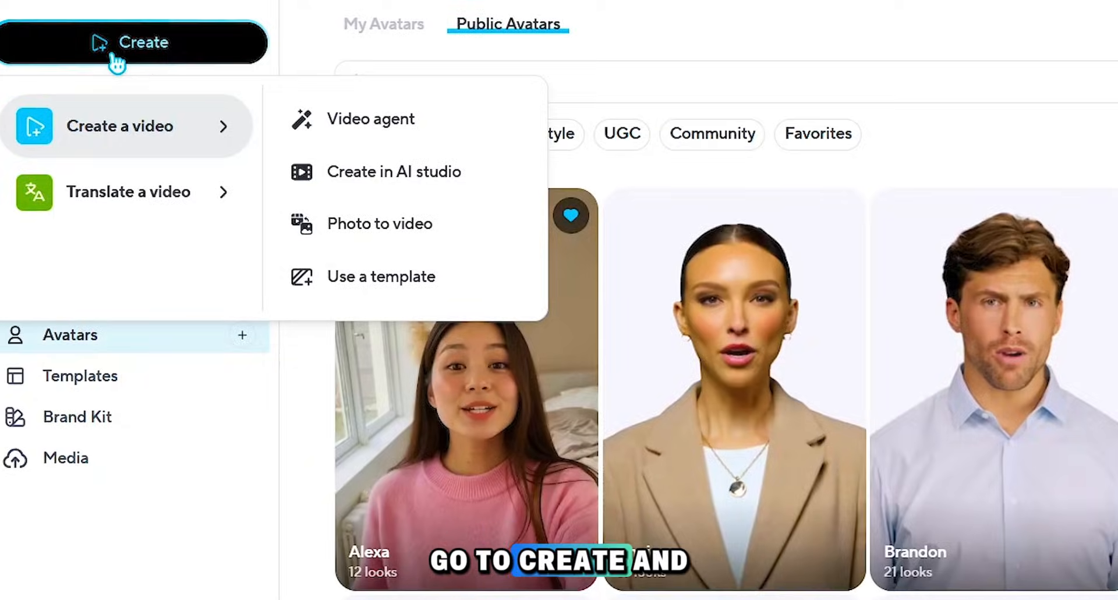
left_click(397, 177)
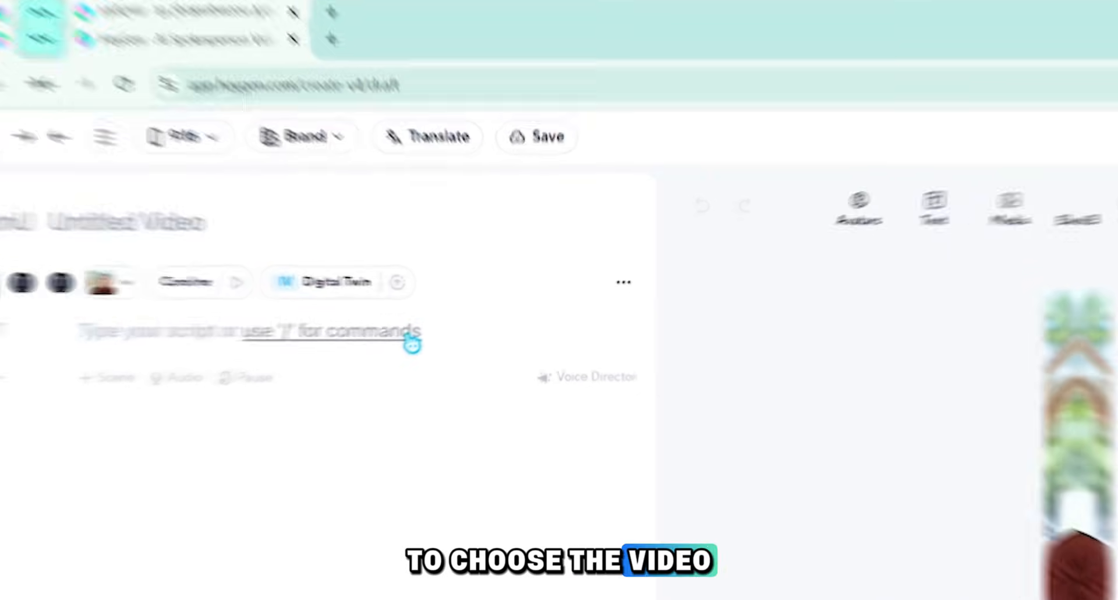
left_click(153, 129)
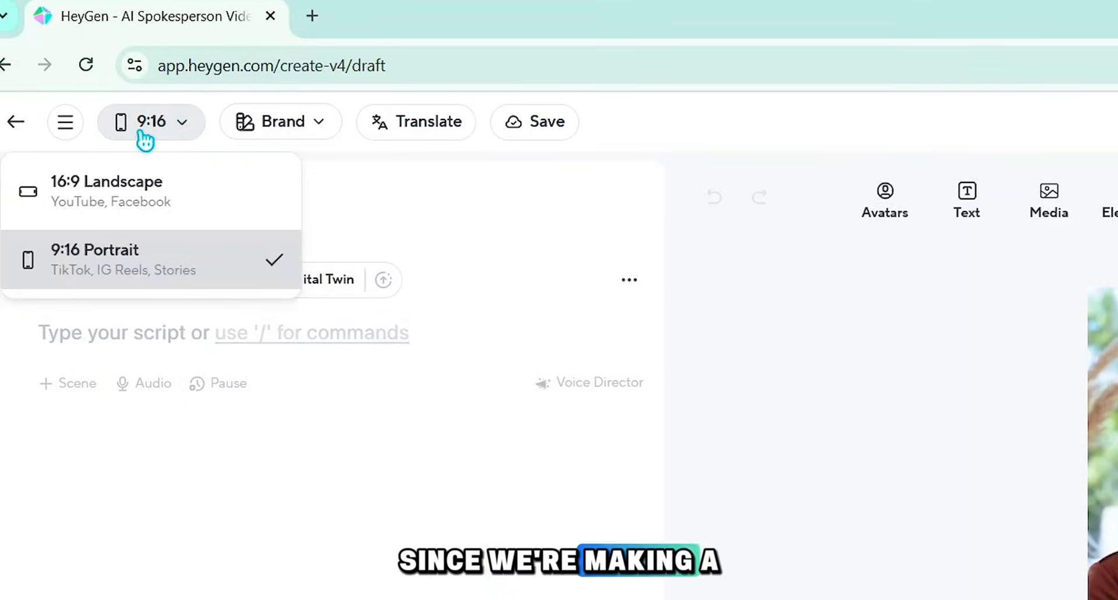
left_click(168, 192)
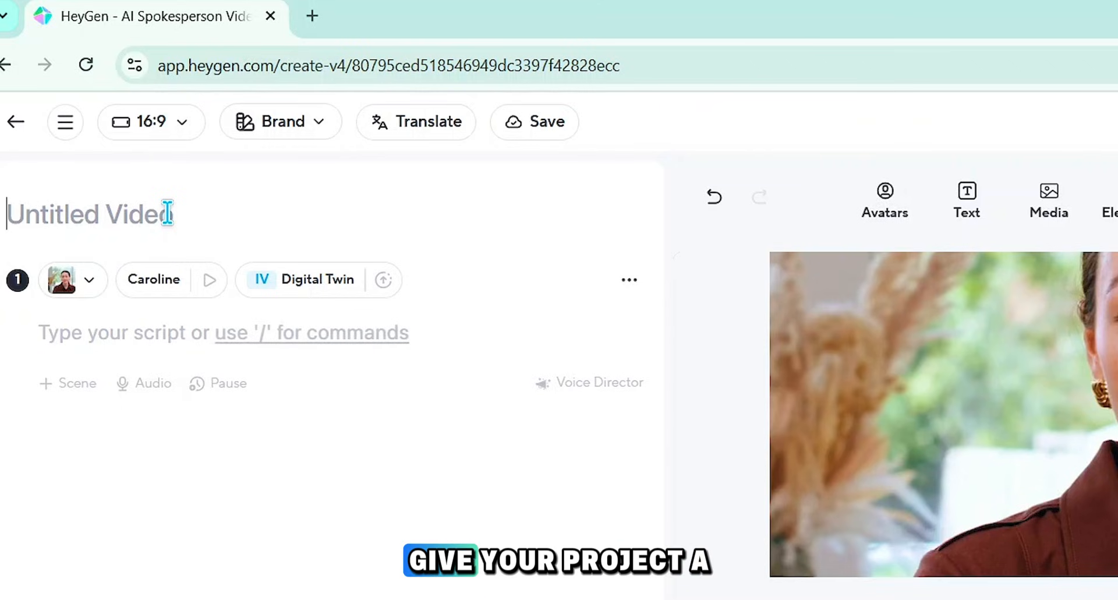
type("My AI Avatar Video")
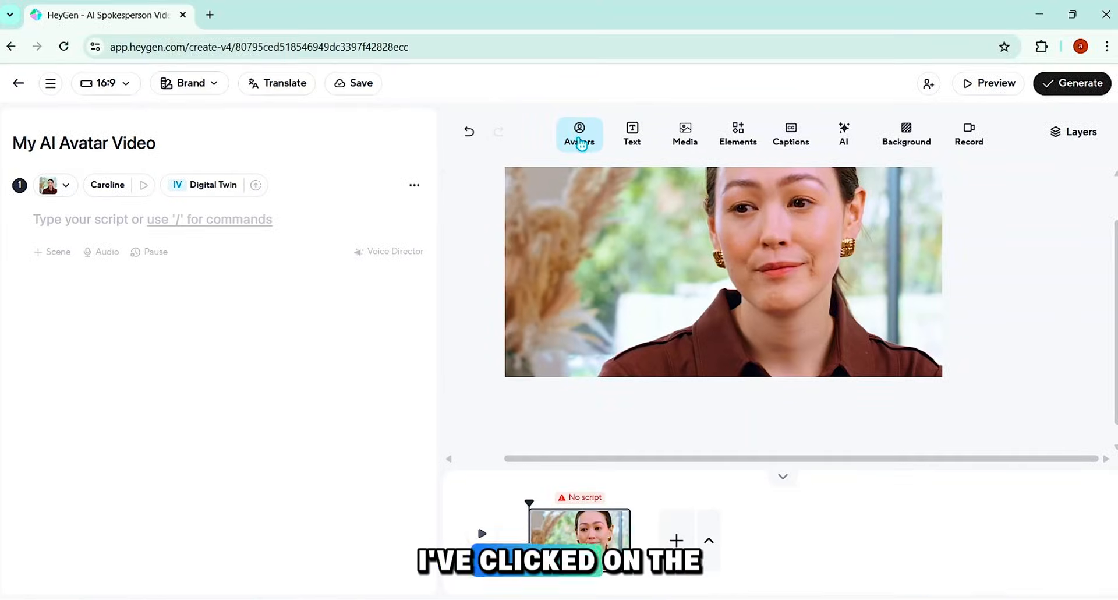
Step: Replace the scene's avatar with Alexa in the white-sweater café table look and check her alternative looks
left_click(886, 208)
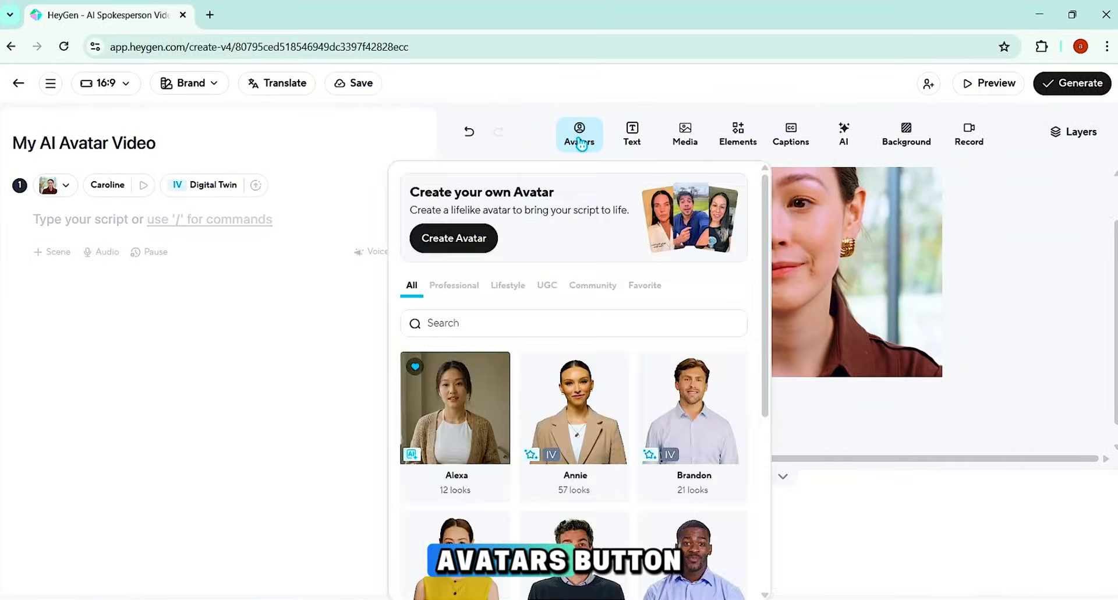
left_click(465, 429)
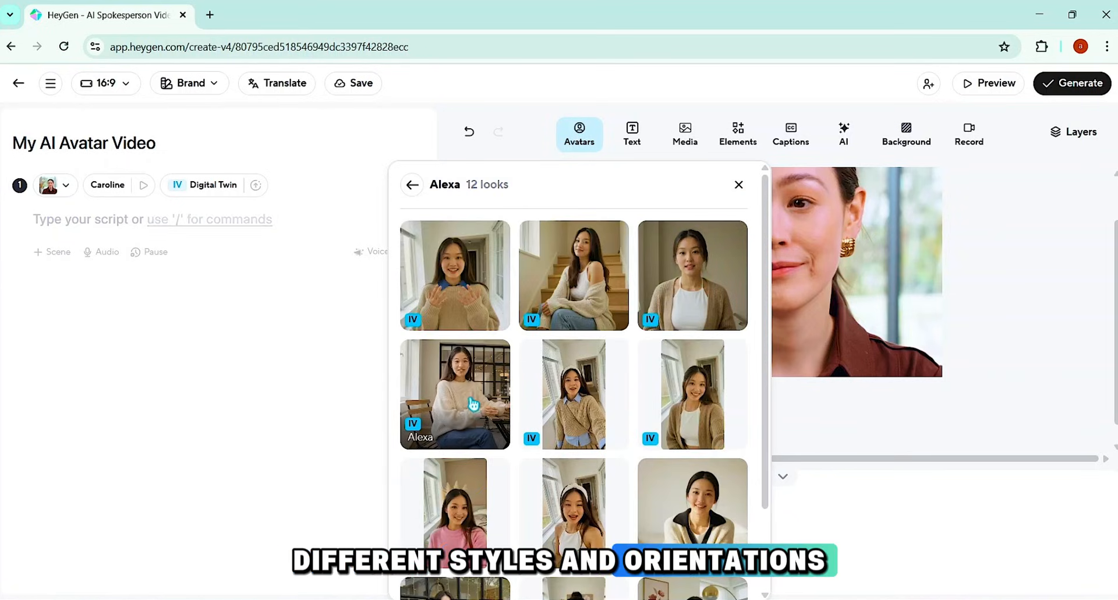
scroll(607, 490, "down", 2)
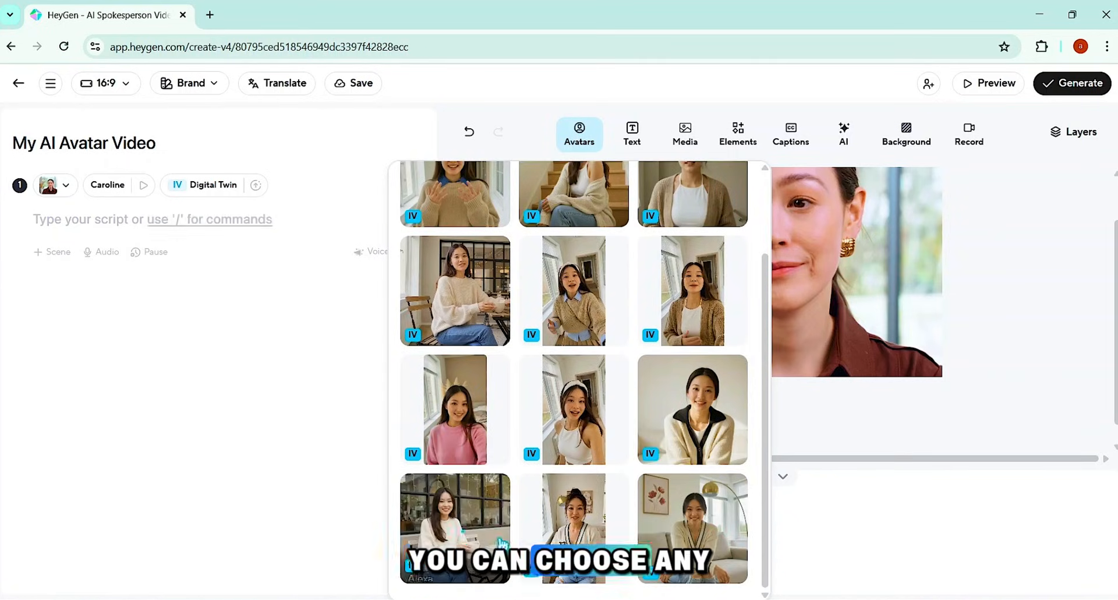
left_click(465, 522)
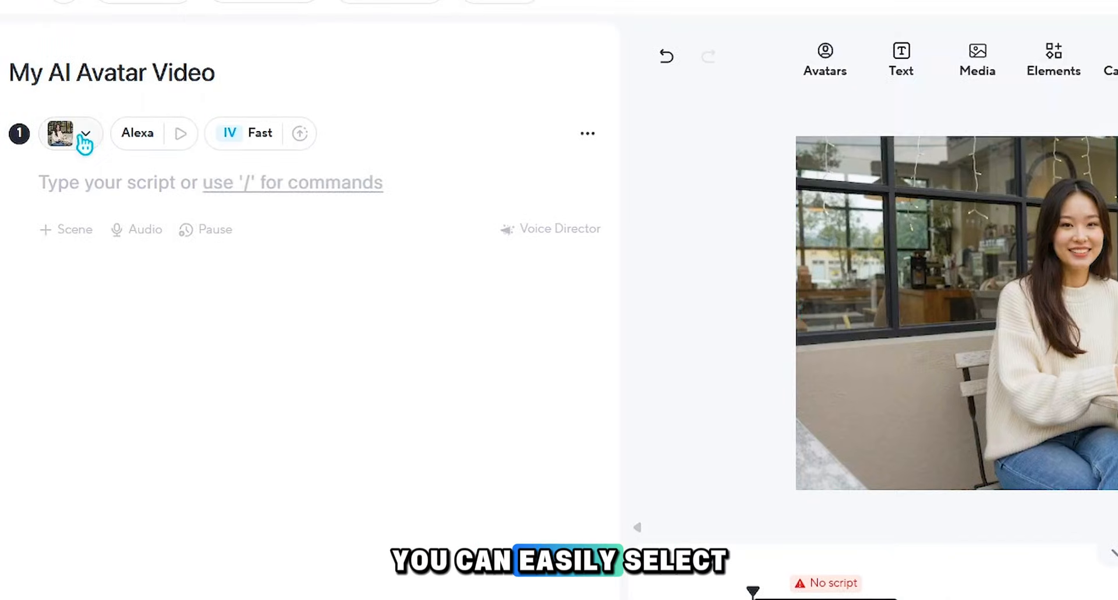
left_click(85, 140)
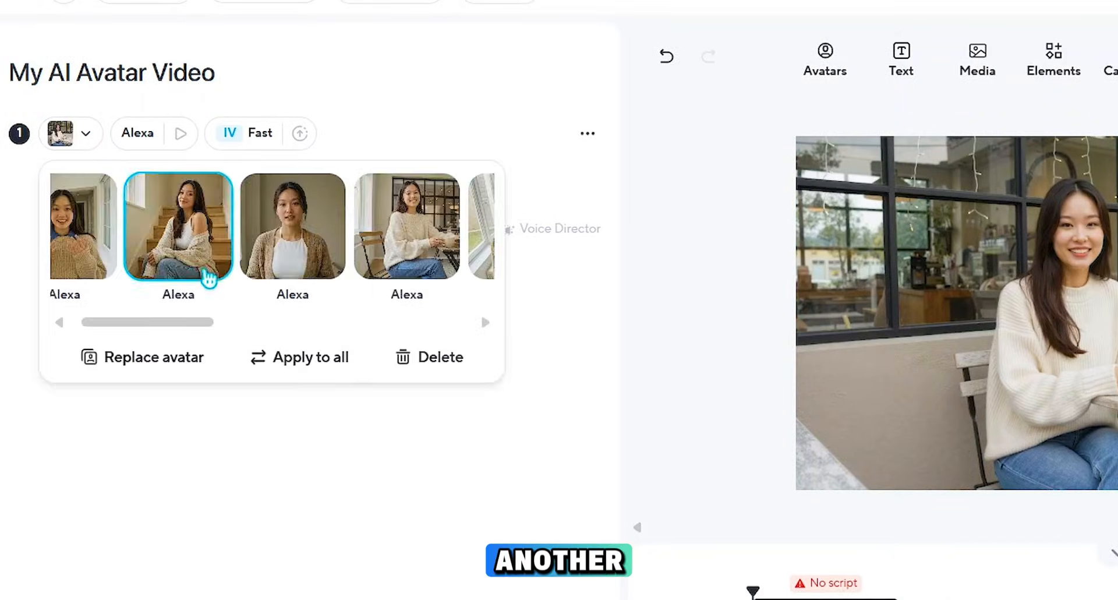
left_click(207, 277)
Step: Review Alexa's voice settings, including the accent languages and voice engine options, keeping the engine on Auto
left_click(136, 140)
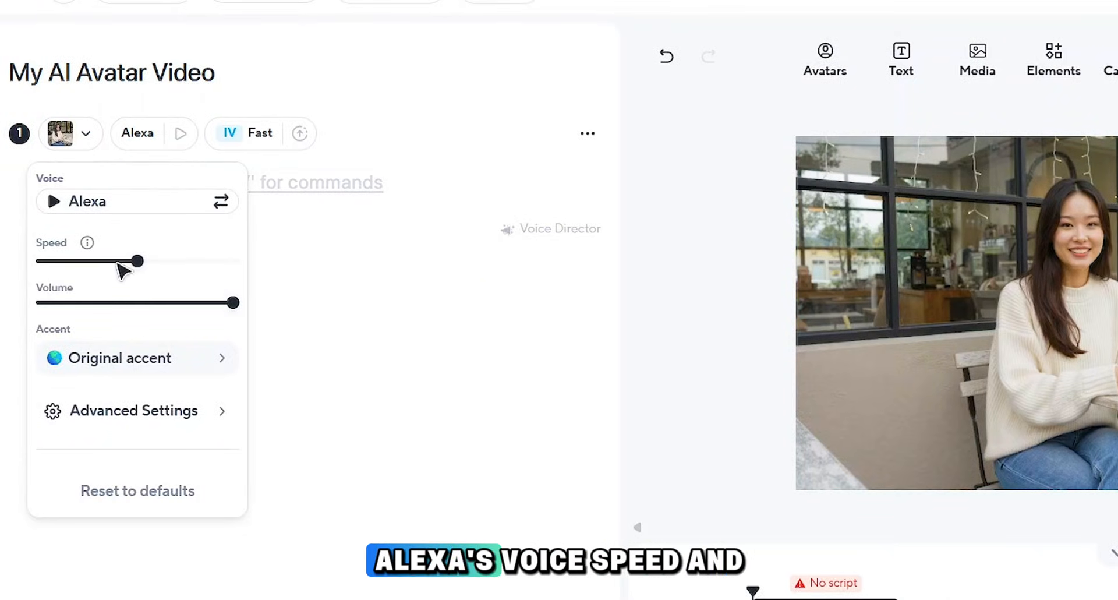
left_click(124, 365)
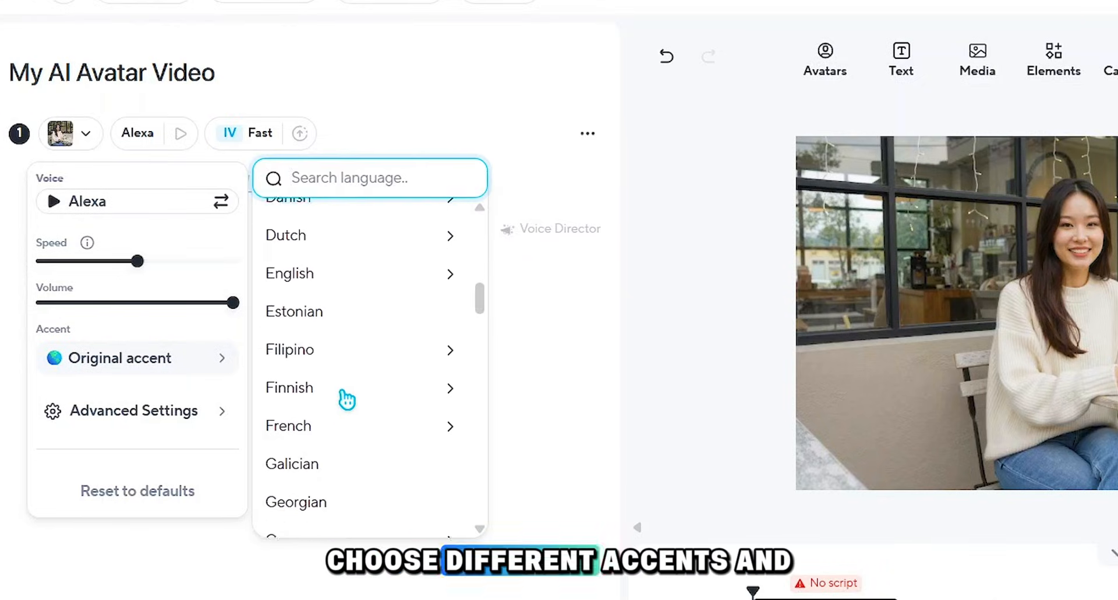
scroll(335, 385, "down", 5)
left_click(139, 415)
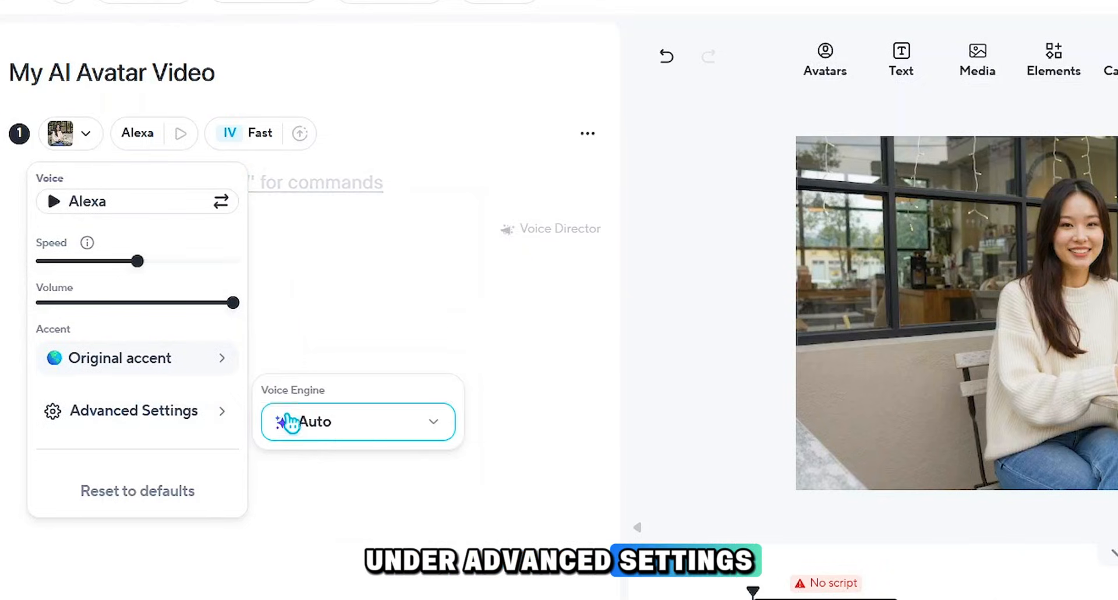
left_click(336, 425)
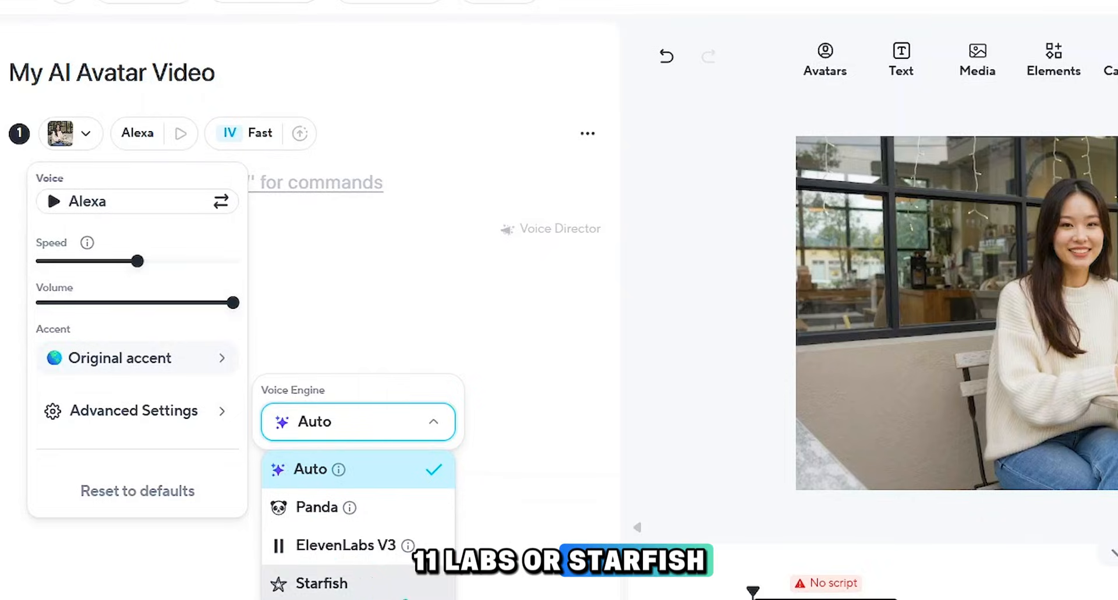
left_click(366, 429)
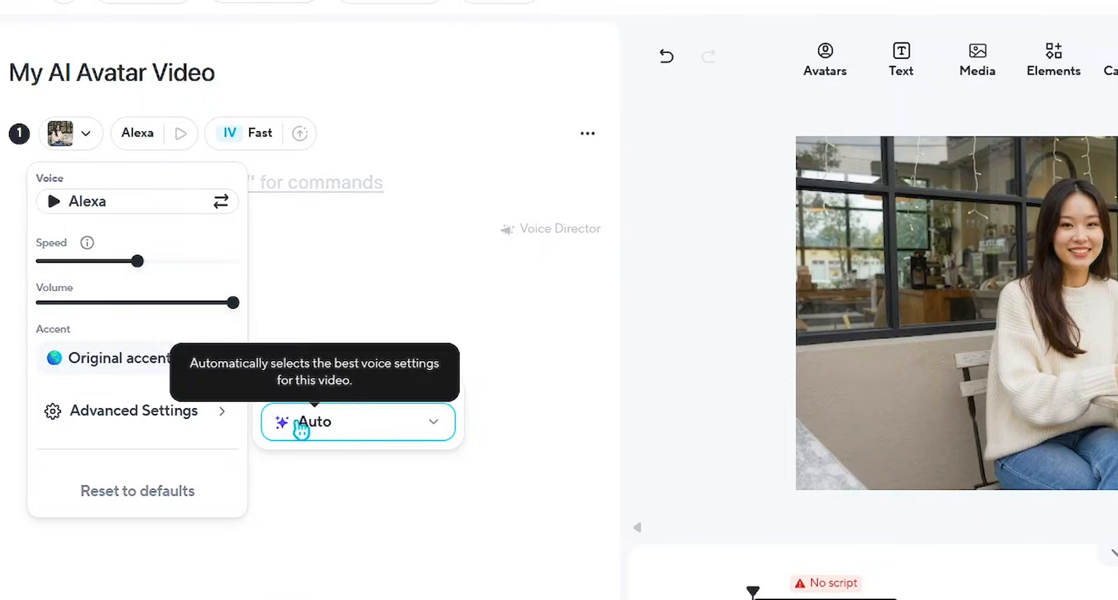
Step: Explore Alexa's Voices, My Voices and the HeyGen Library in the voice chooser and close it, keeping Alexa's voice
left_click(107, 202)
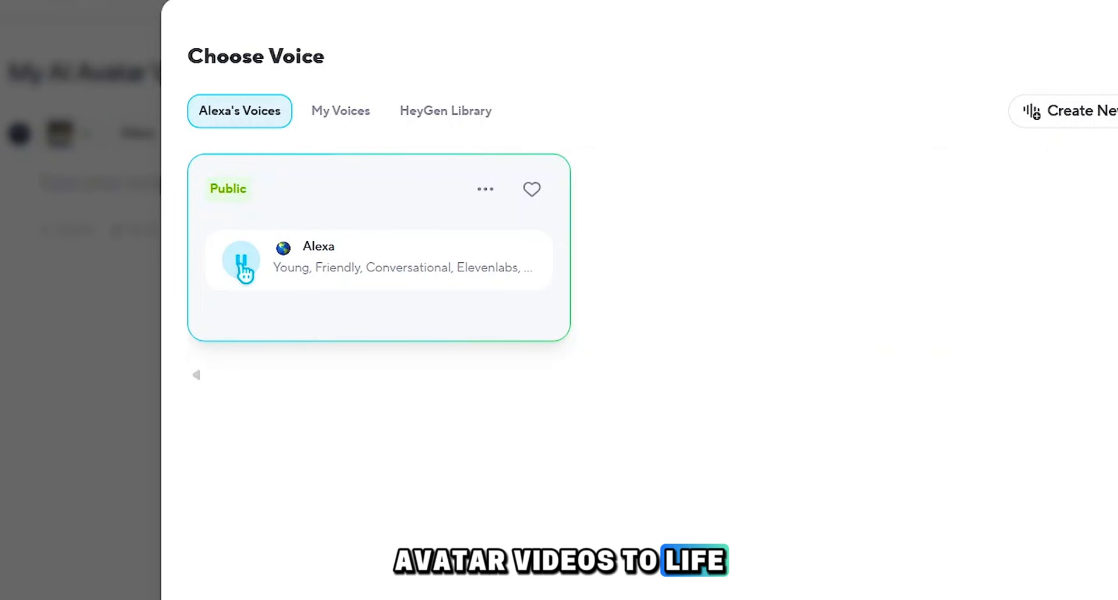
left_click(339, 114)
left_click(466, 127)
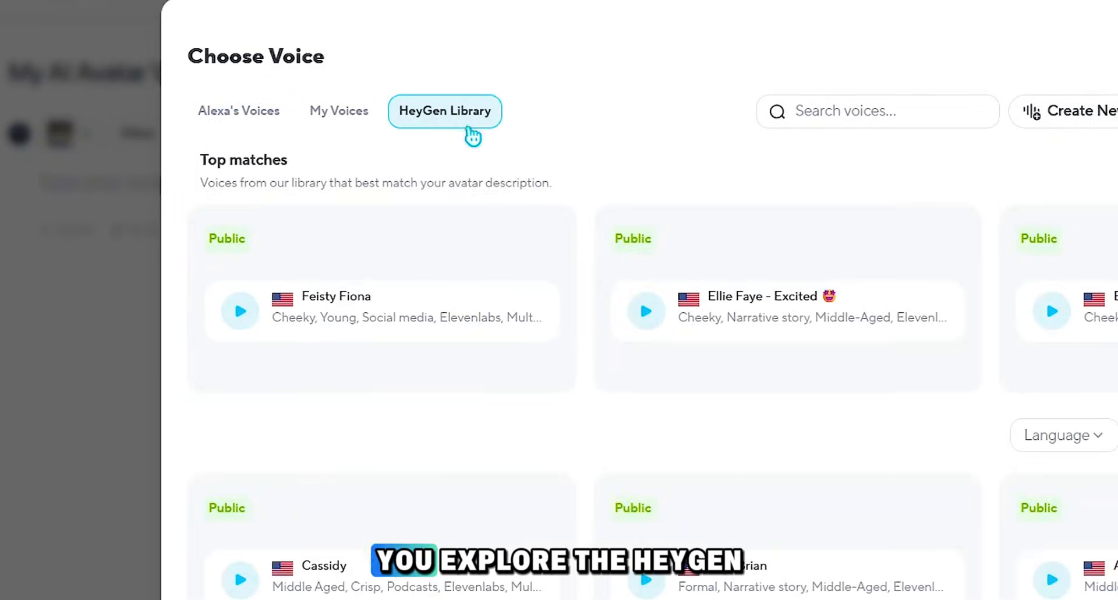
scroll(736, 420, "down", 5)
scroll(737, 419, "up", 5)
left_click(264, 120)
left_click(362, 272)
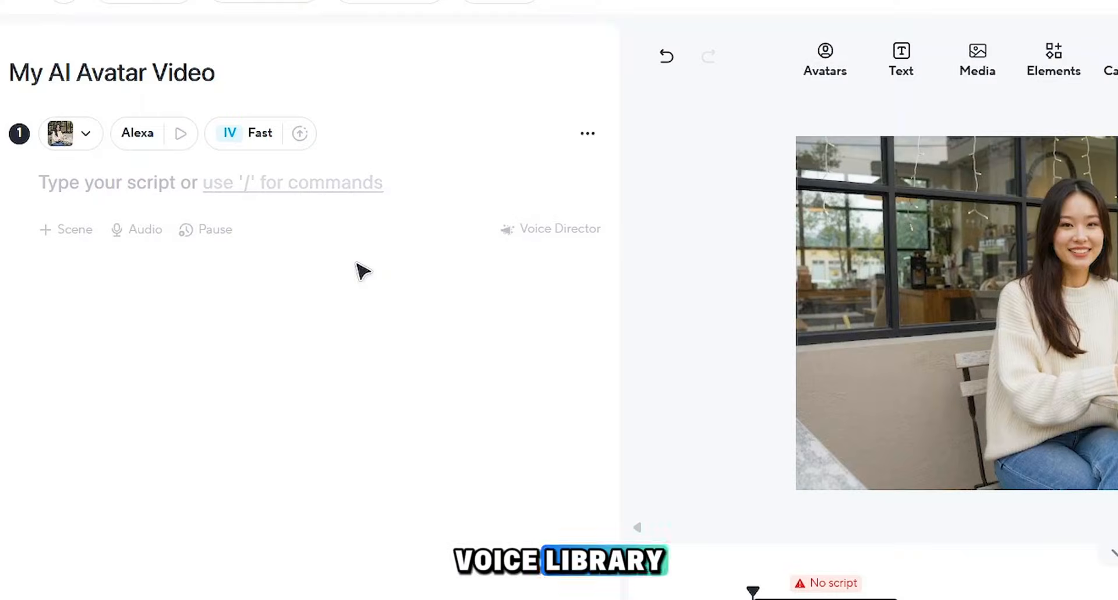
Step: Set the motion engine to Avatar Unlimited and enter the script "Hey everyone! Welcome back to the Hoodie Mentor YouTube channel. I'll be guiding you through today's session."
left_click(245, 136)
left_click(321, 224)
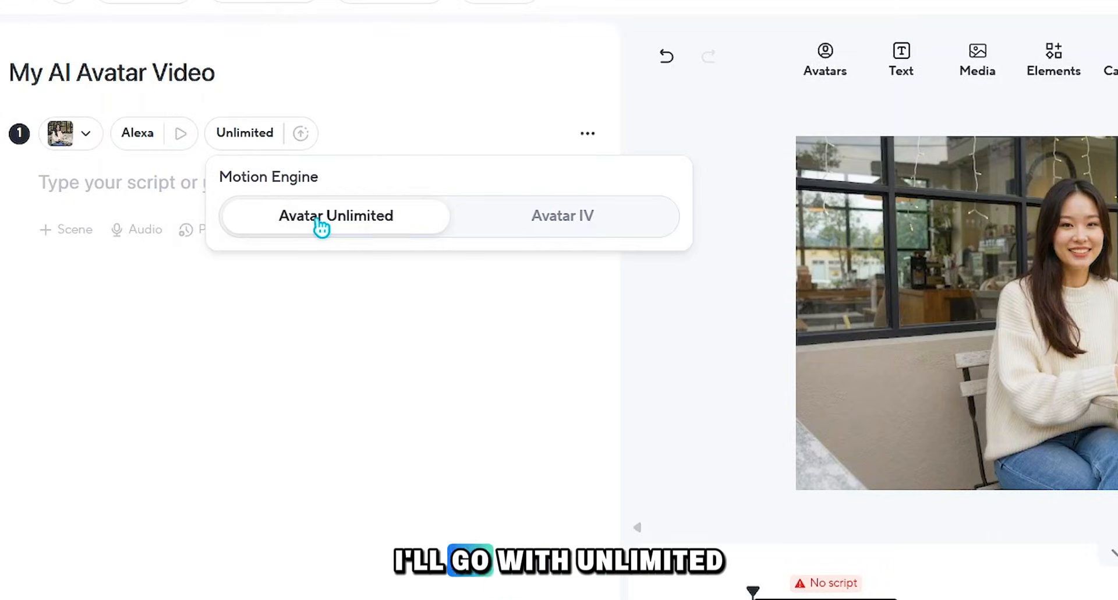
left_click(138, 232)
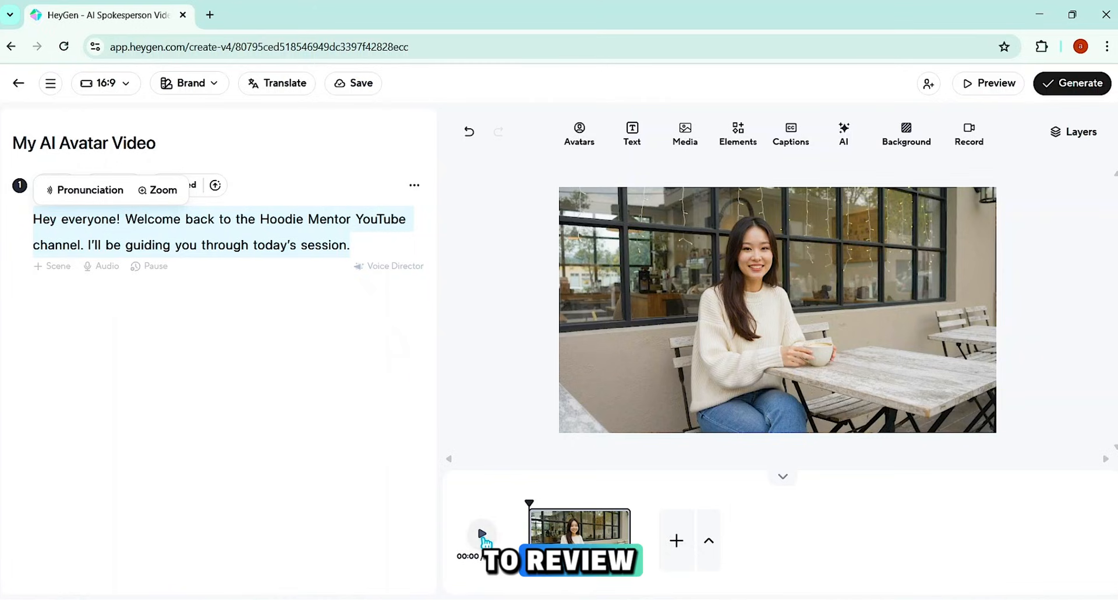
Step: Preview the scene and generate "My AI Avatar Video" in My Videos as a 1080p, 25 fps MP4 with the HeyGen watermark off
left_click(482, 534)
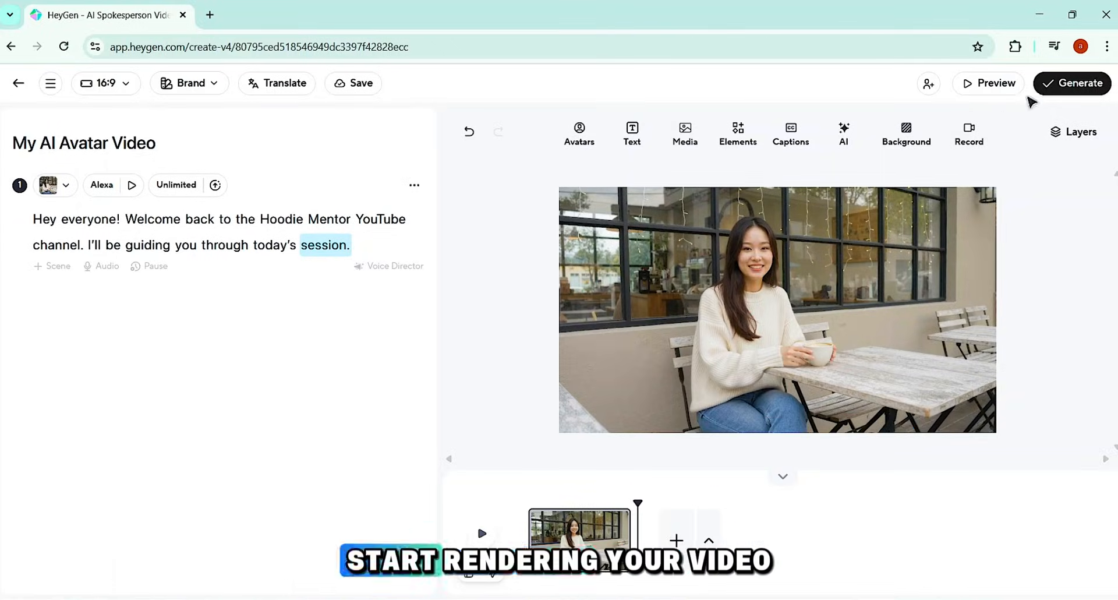
left_click(1072, 83)
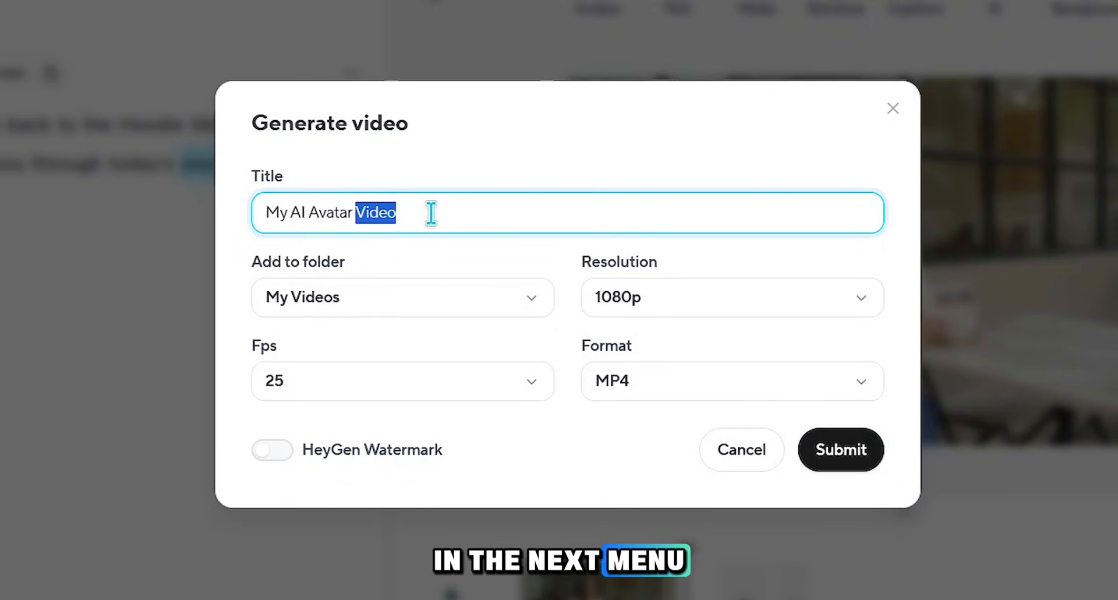
triple_click(419, 212)
left_click(624, 312)
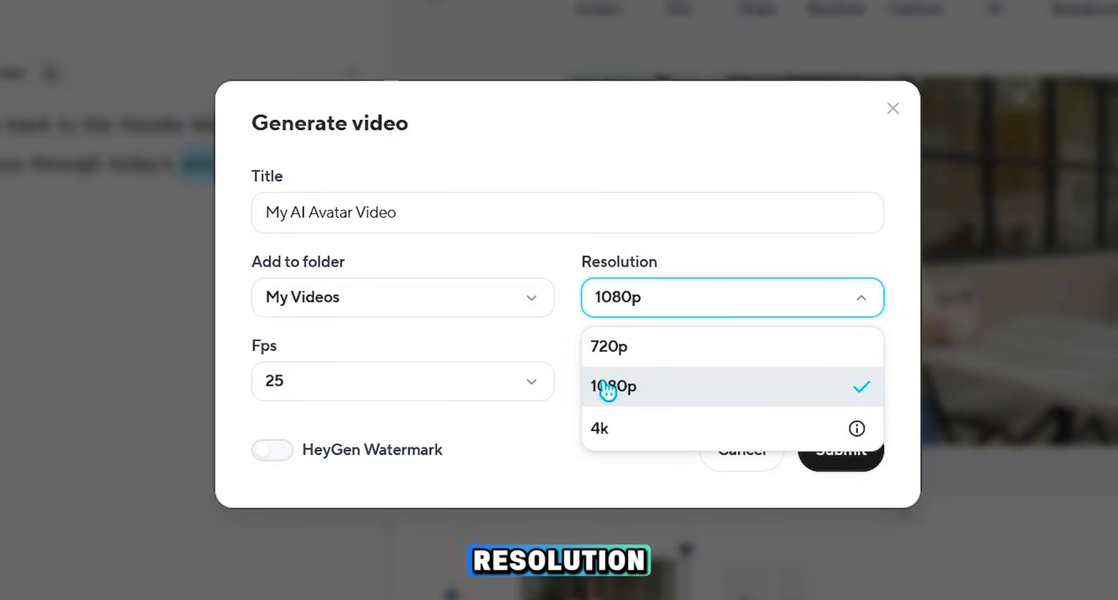
left_click(556, 397)
left_click(509, 398)
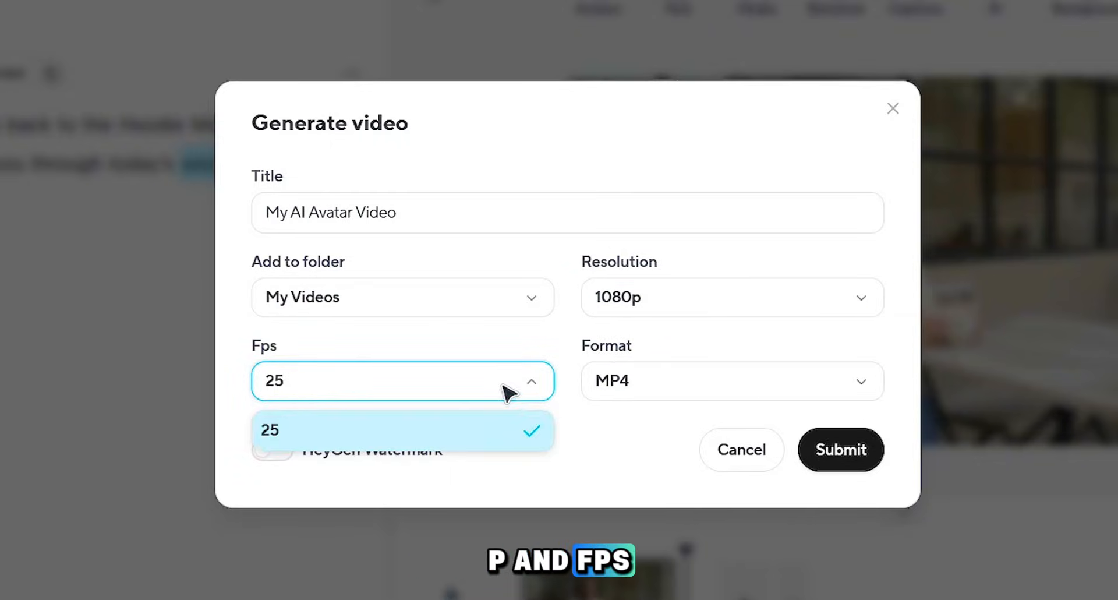
left_click(538, 433)
left_click(618, 386)
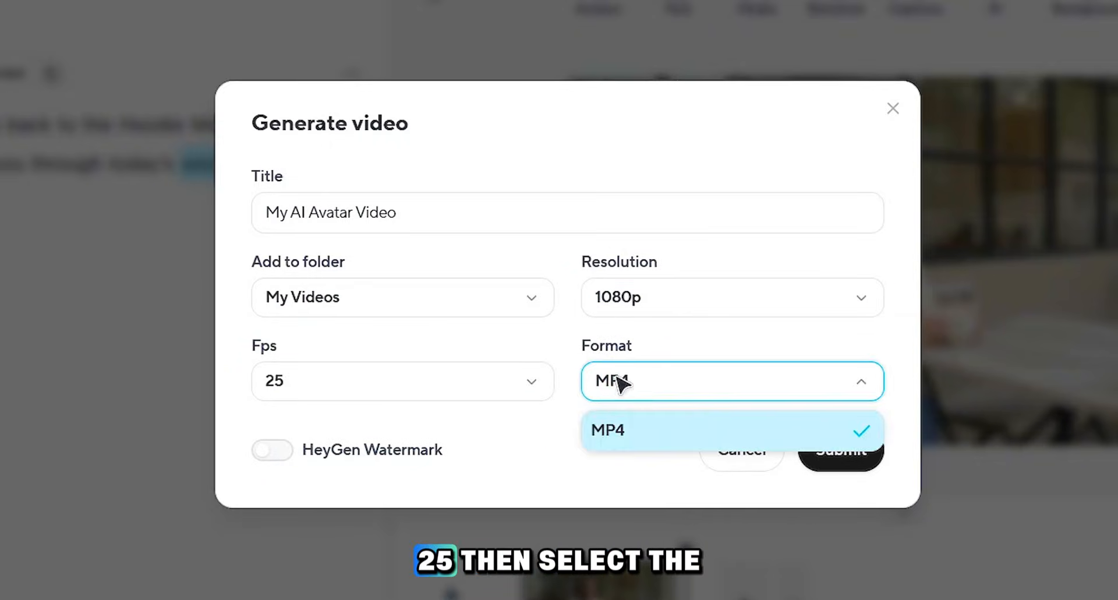
left_click(617, 382)
left_click_drag(304, 458, 445, 457)
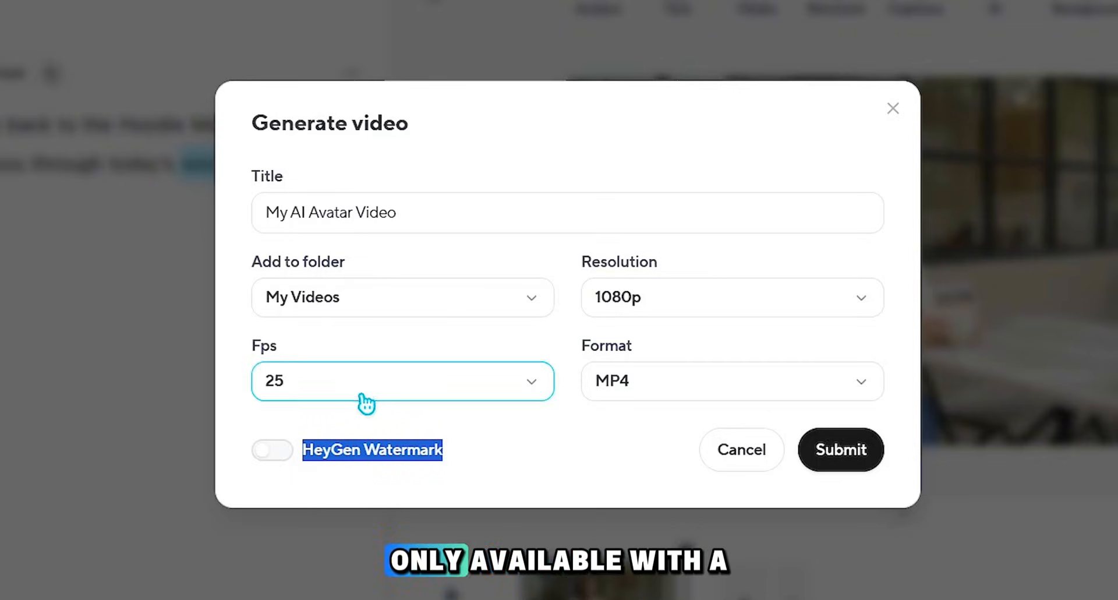
left_click(865, 458)
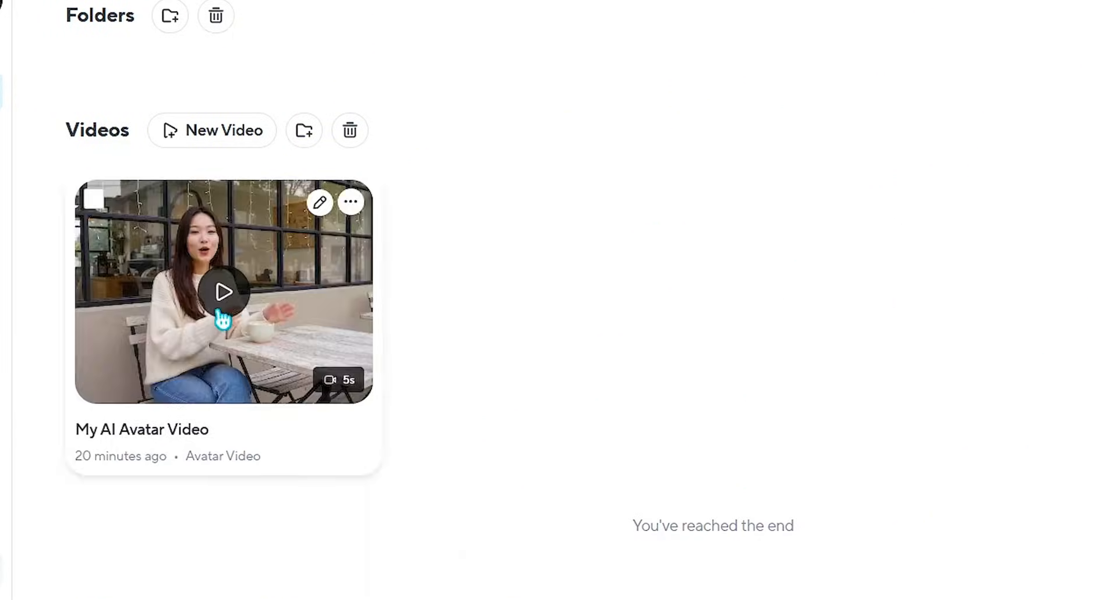
Step: Open the generated "My AI Avatar Video" from the projects and play it
left_click(220, 318)
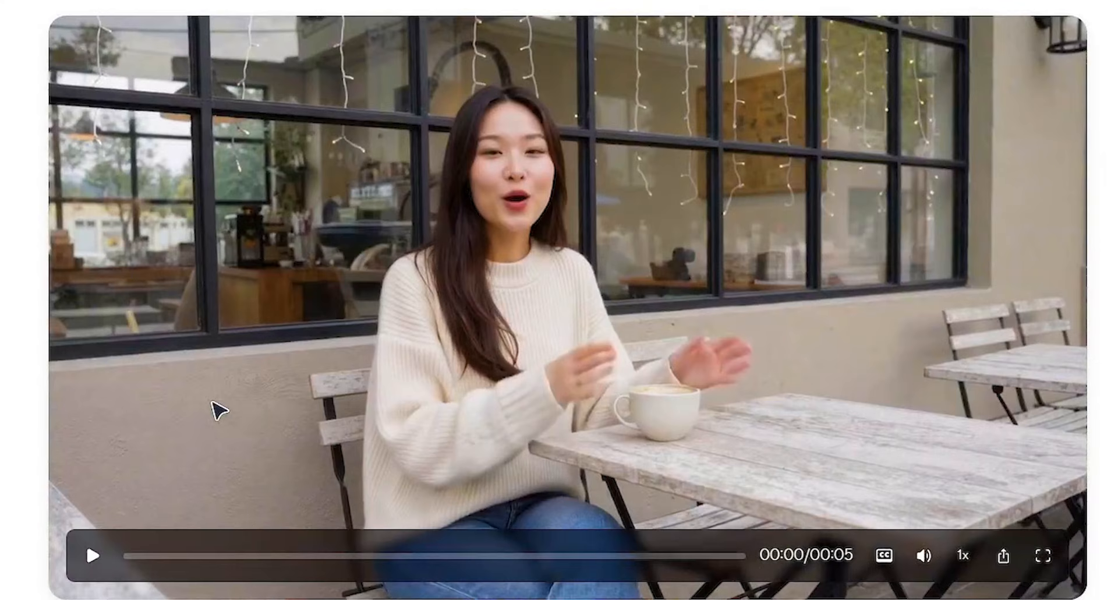
left_click(93, 564)
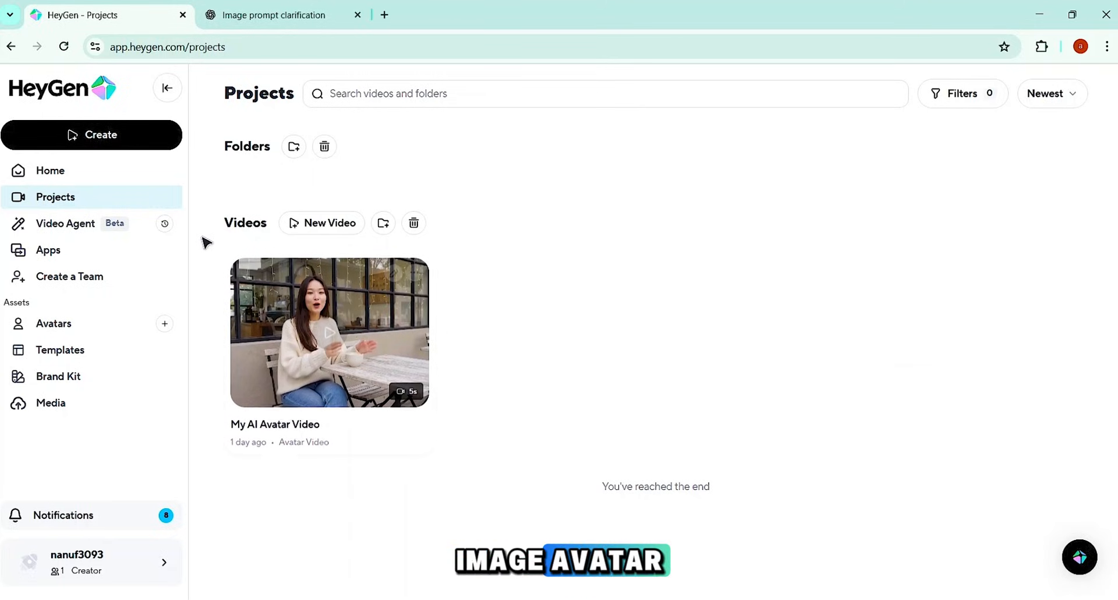
Step: Start a Photo to video project and add the photo of the blonde woman beside a studio microphone
left_click(93, 138)
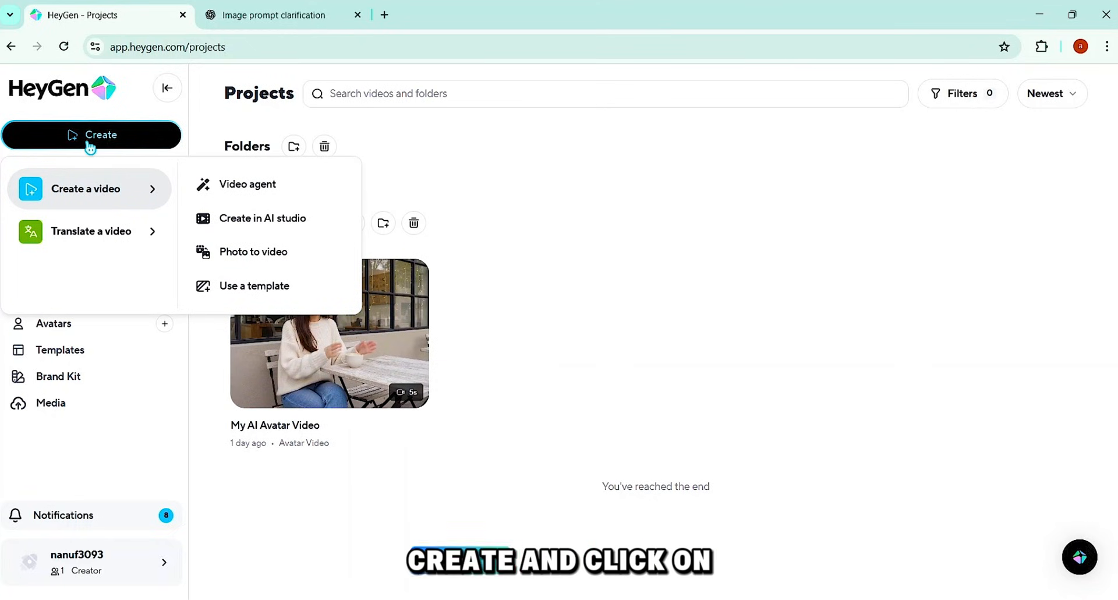
left_click(266, 256)
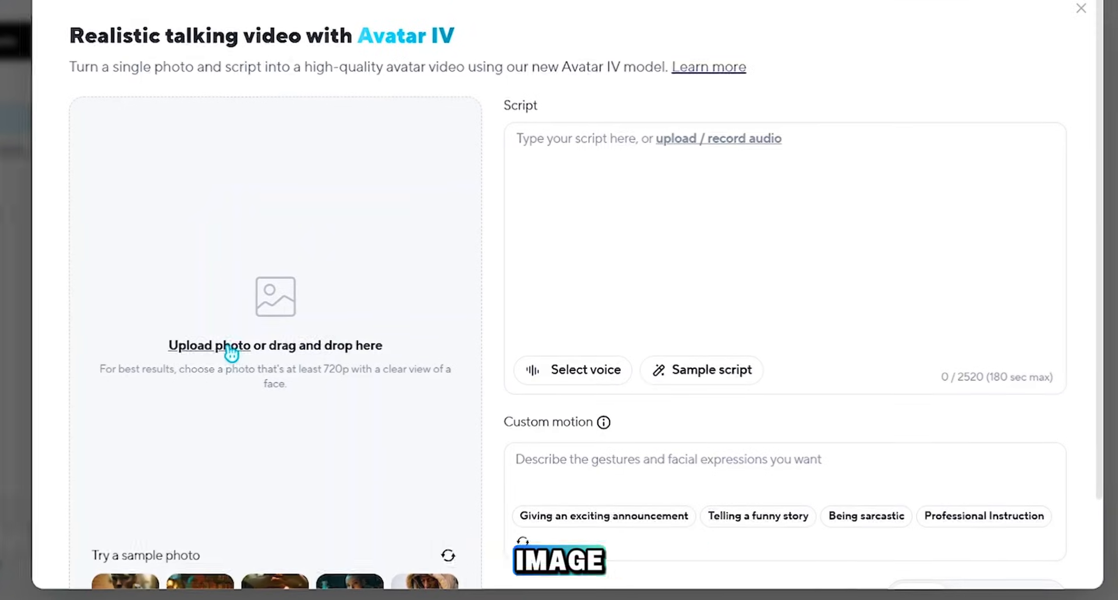
left_click(233, 352)
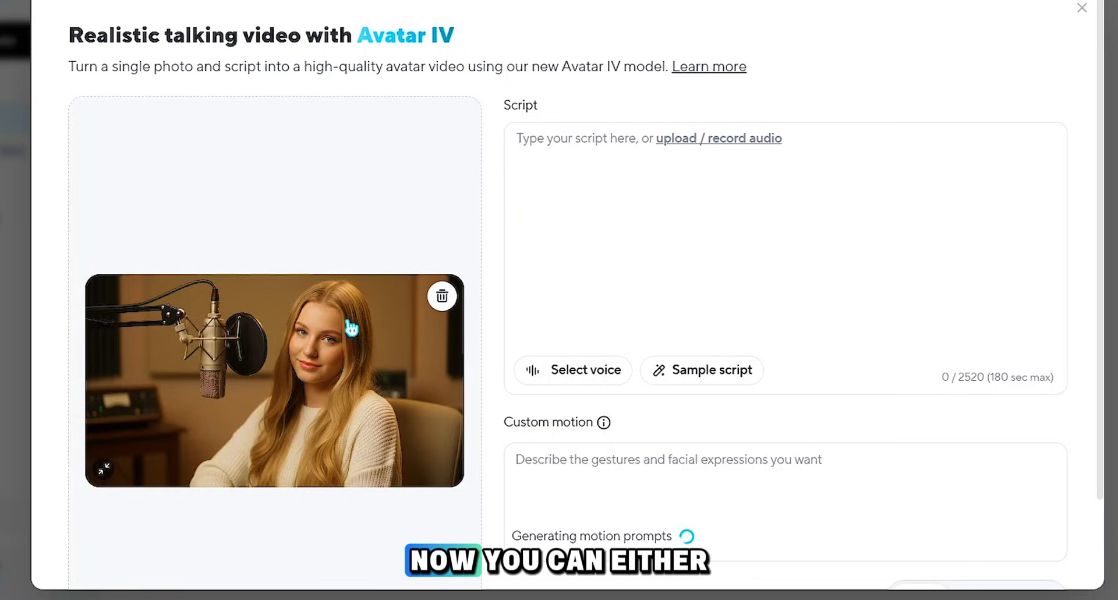
Step: Enter the script "Hoodie Mentor is where your ideas level up, your skills grow faster, and your creative journey truly begins."
left_click(548, 193)
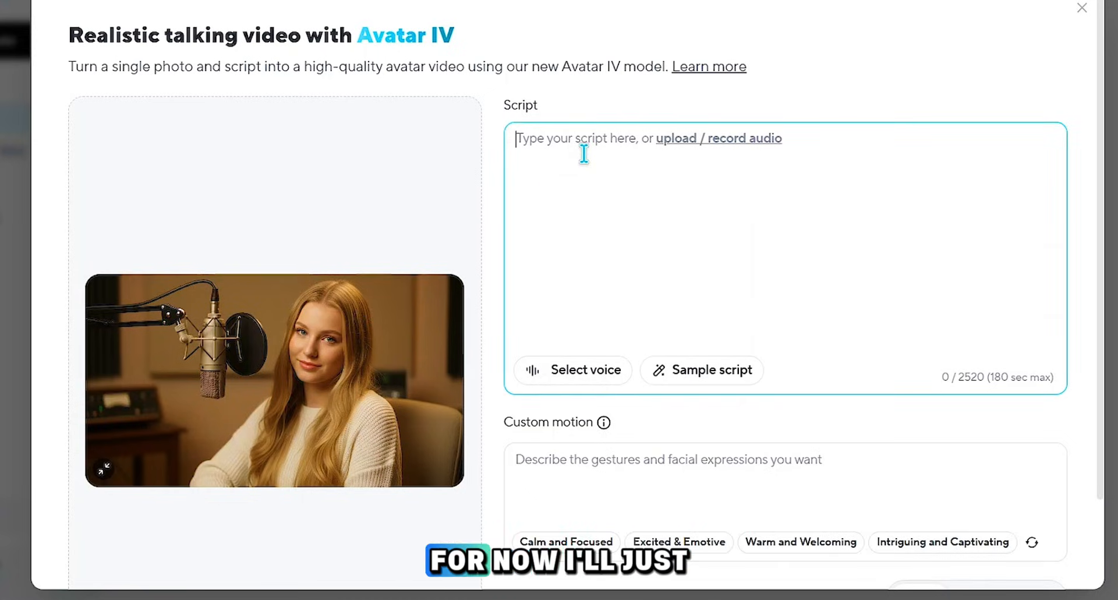
type("Hoodie Mentor is where your ideas level up, your skills grow faster, and your creative journey truly begins.")
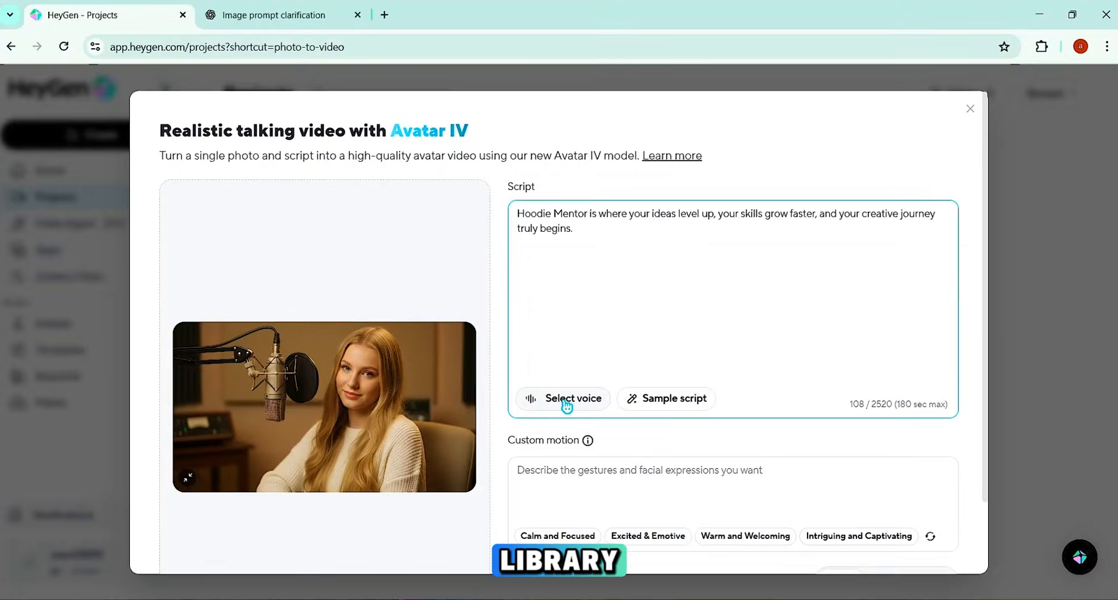
Step: Review the Voice Design and HeyGen Library options in the voice chooser for the photo video
left_click(577, 375)
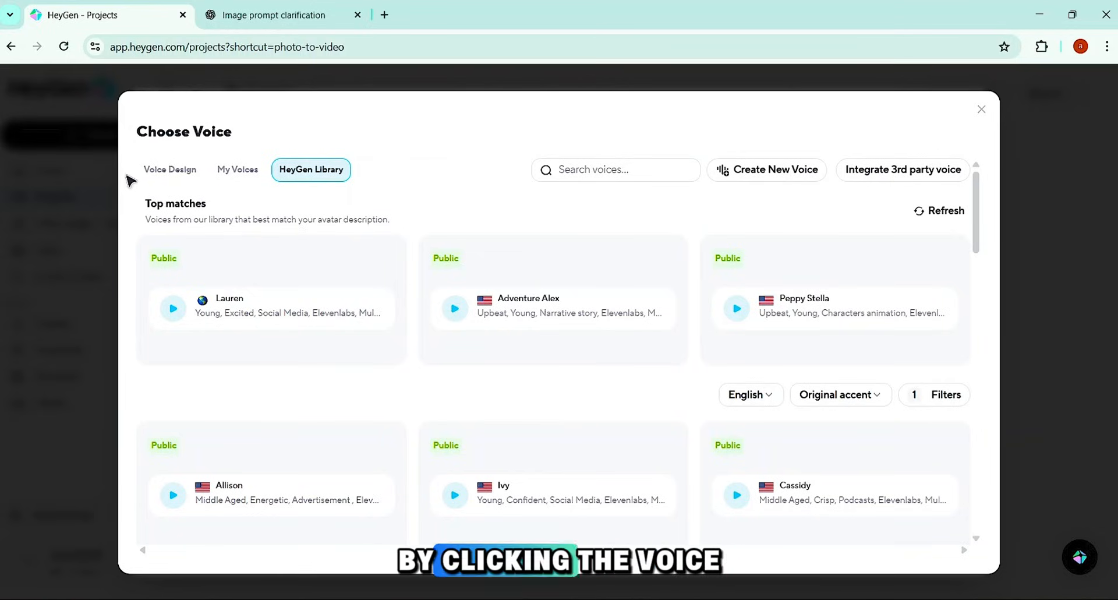
left_click(185, 180)
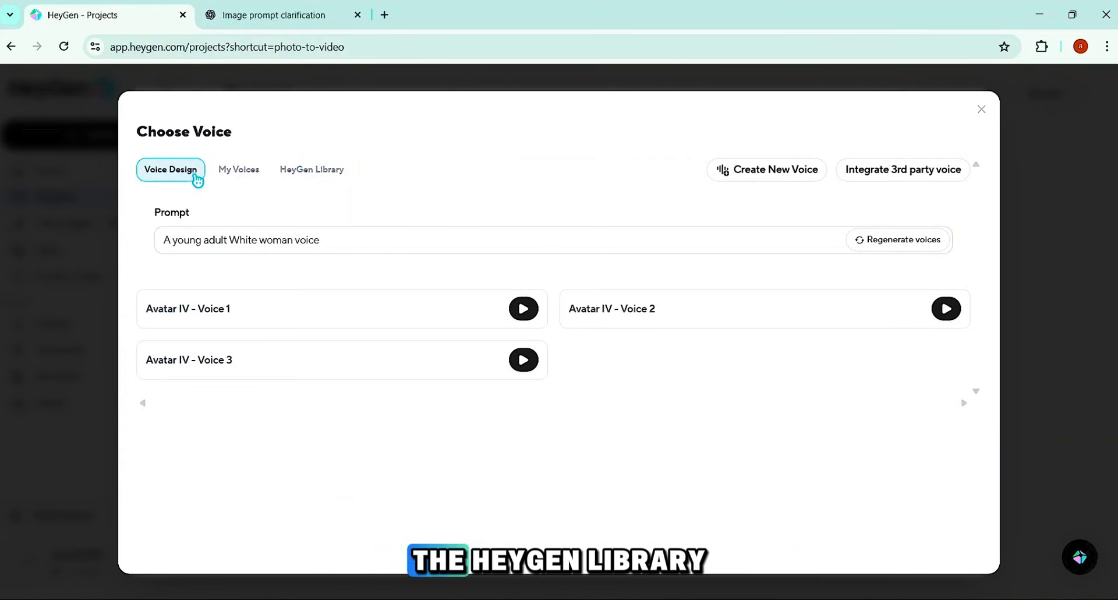
left_click(322, 175)
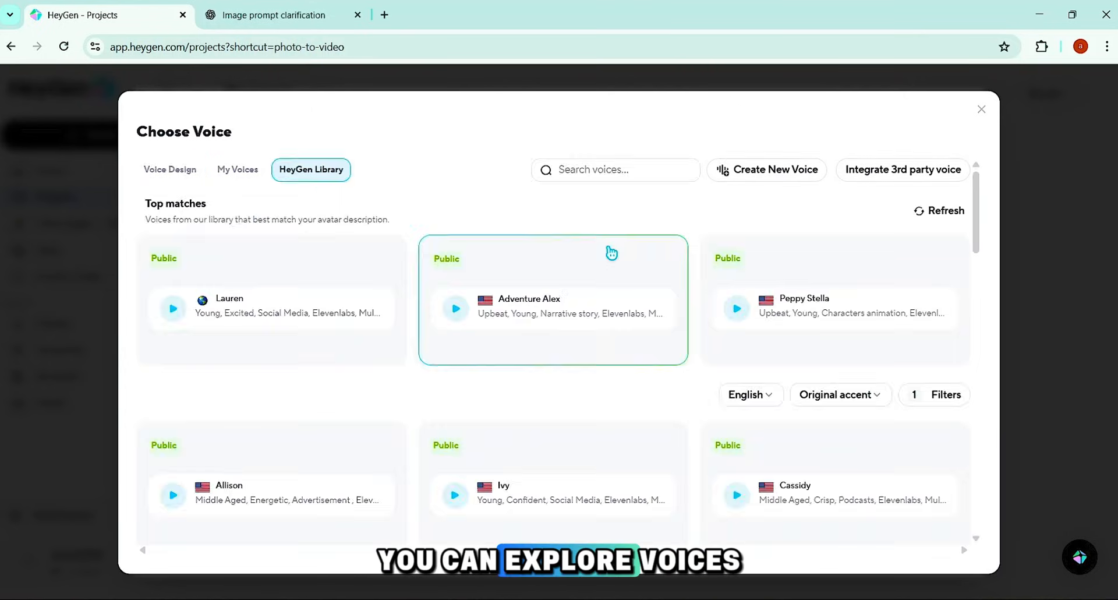
Step: Filter the HeyGen Library voices by the Young adult age group and assign the Lauren voice to the video
scroll(743, 296, "down", 3)
left_click(944, 200)
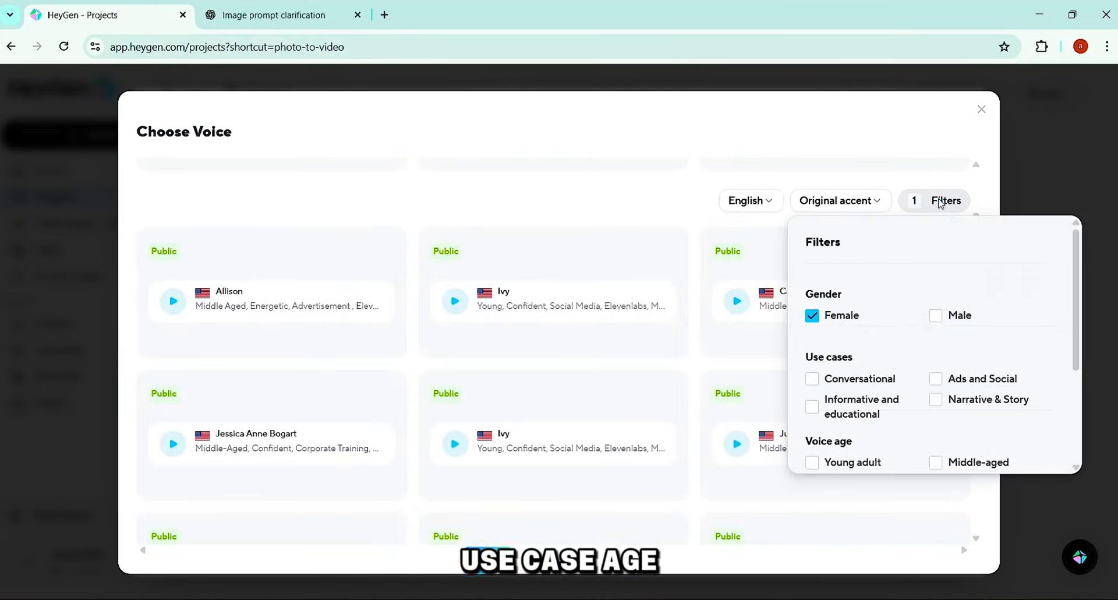
left_click(812, 413)
scroll(879, 362, "down", 3)
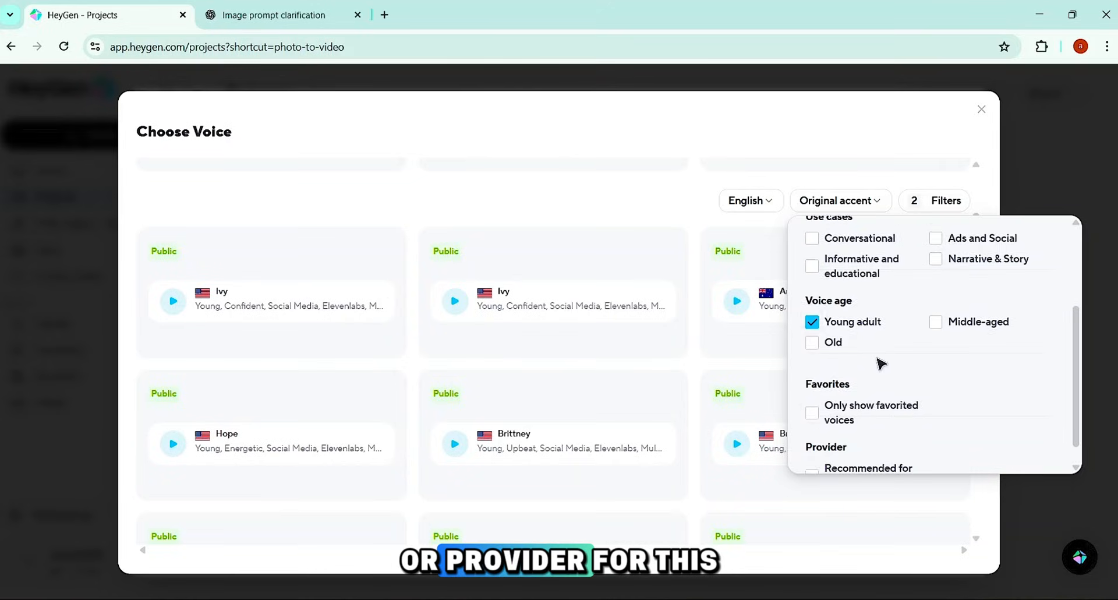
left_click(868, 453)
left_click(599, 387)
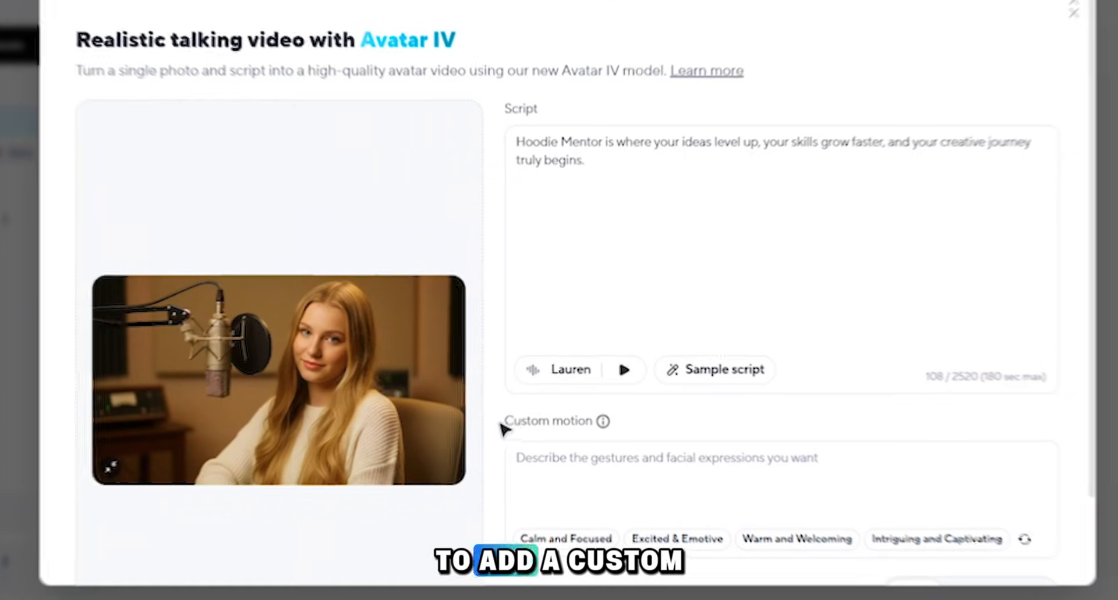
Step: Set the custom motion to "Natural head nods and soft facial expressions", "Gentle eye contact with subtle blinking" and "Minimal, natural hand gestures"
left_click_drag(506, 443, 702, 498)
left_click(589, 474)
type("Natural head nods and soft facial expressions Gentle eye contact with subtle blinking Minimal, natural hand gestures")
scroll(629, 475, "down", 2)
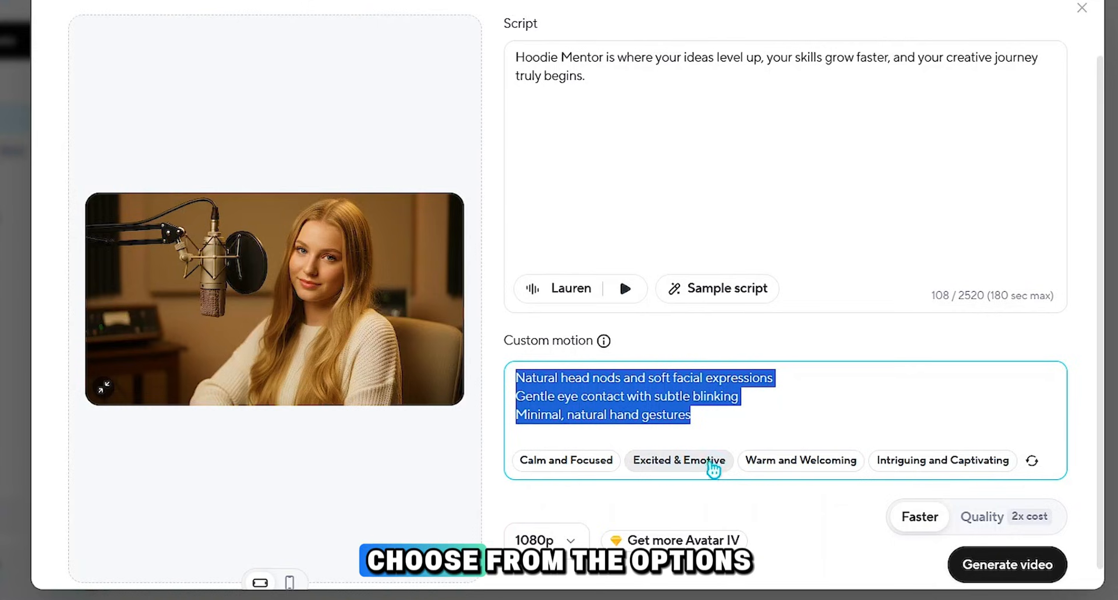
left_click(844, 509)
Step: Set the photo video to Quality mode at 1080p in Landscape orientation after comparing the portrait crop, and generate it
scroll(844, 506, "down", 1)
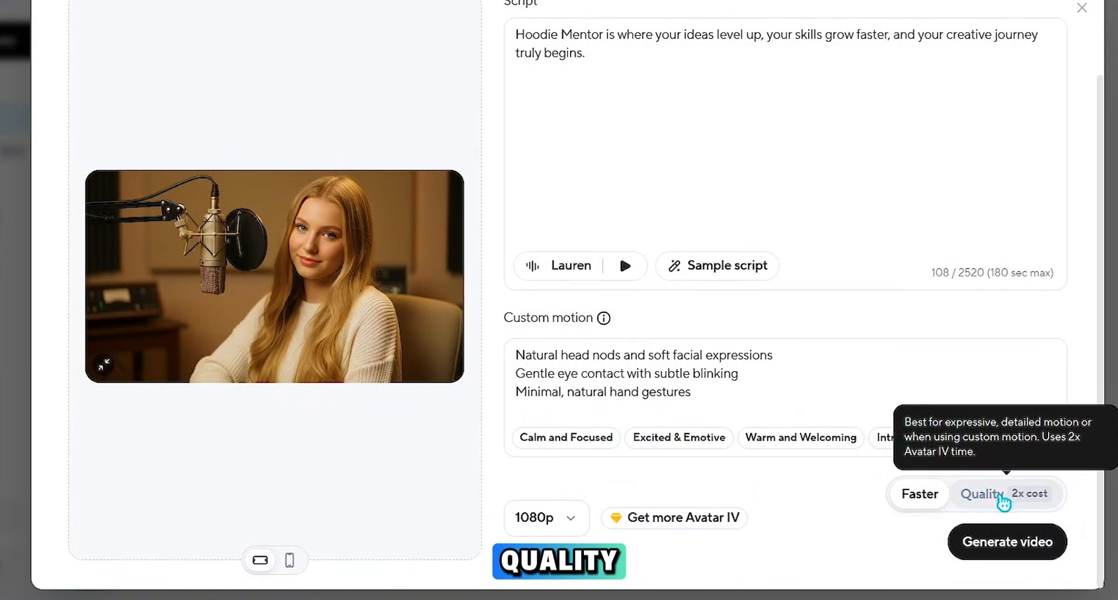
left_click(1007, 492)
left_click(562, 514)
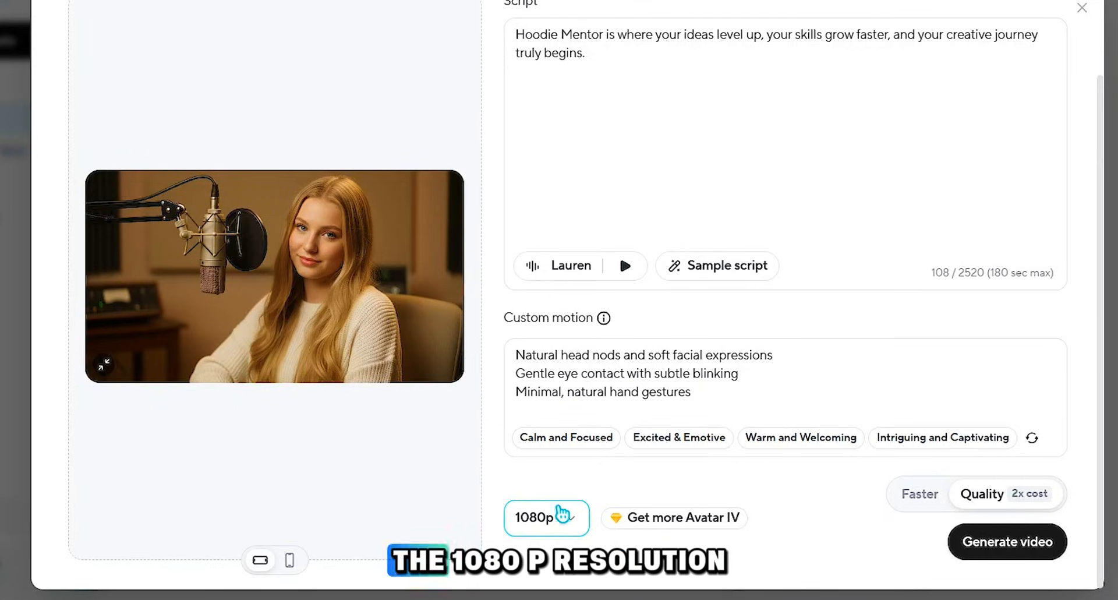
left_click(569, 593)
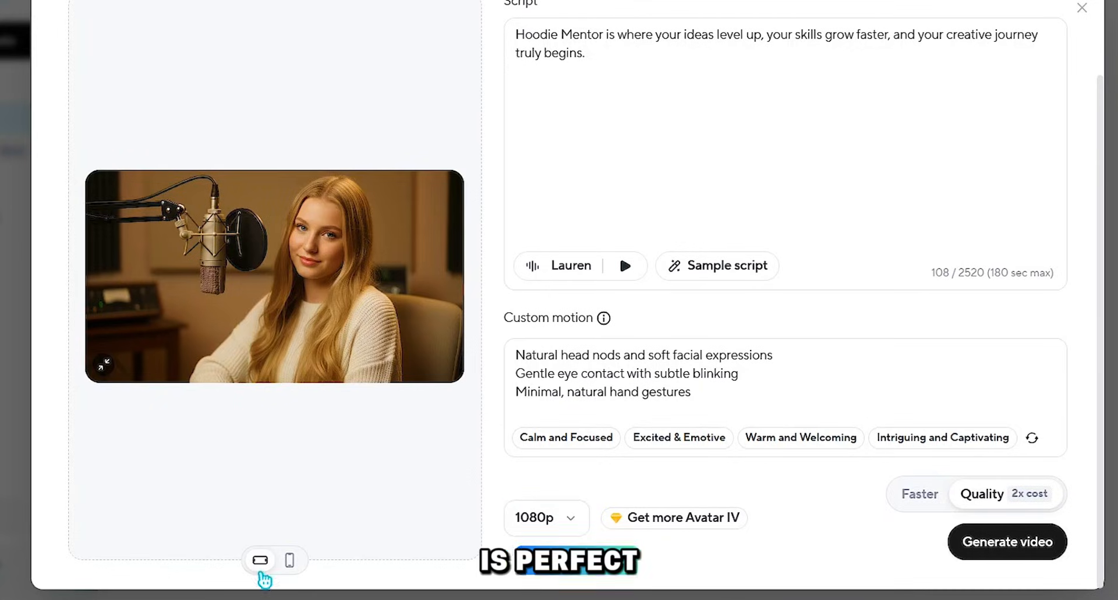
left_click(291, 562)
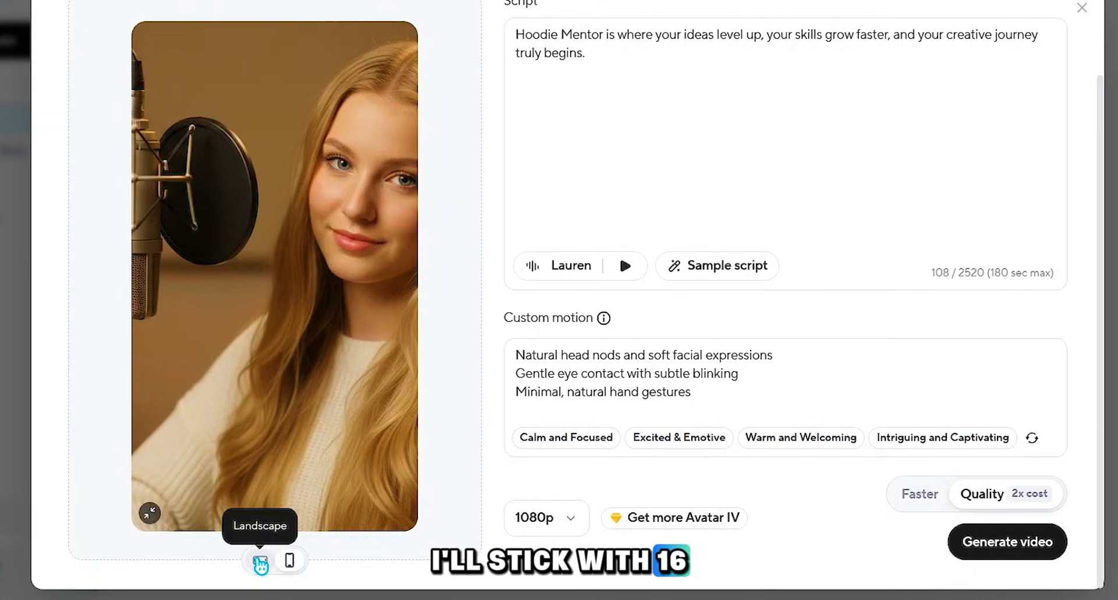
left_click(260, 562)
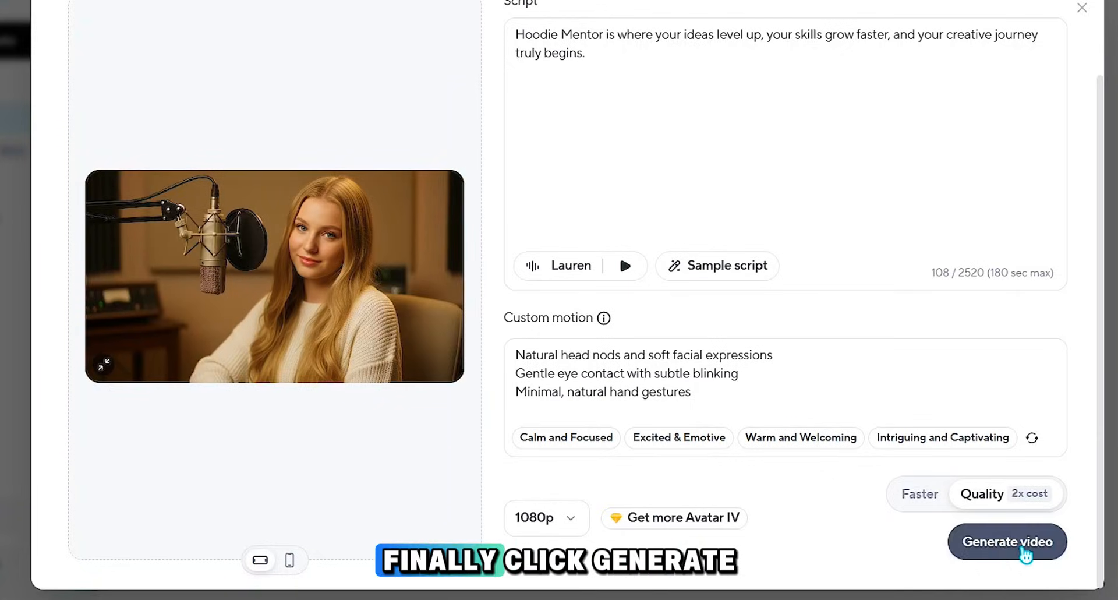
left_click(1025, 550)
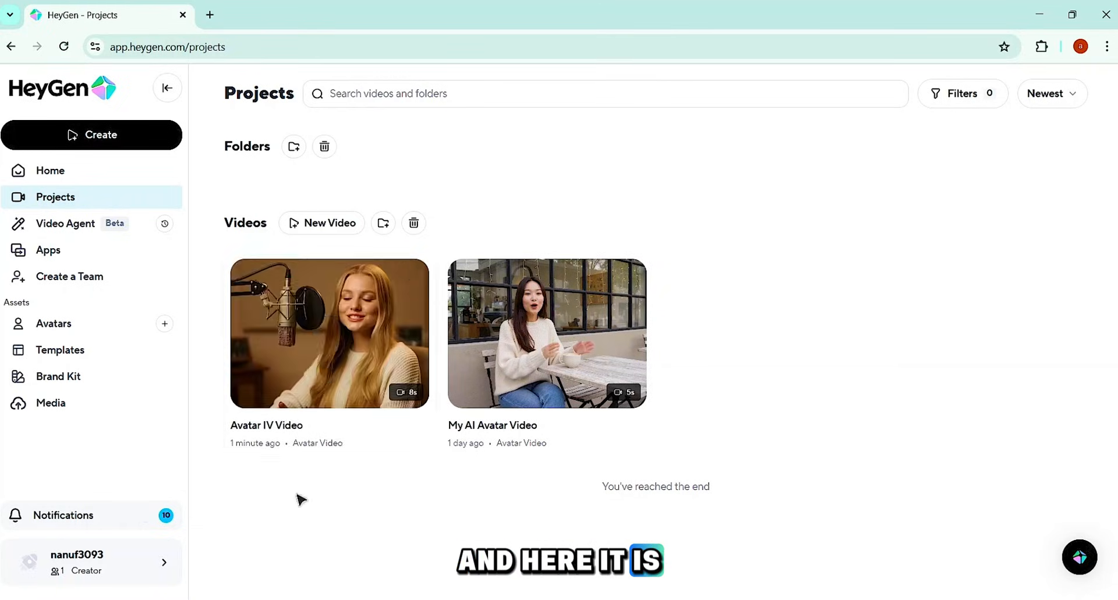
Step: Open the finished Avatar IV Video from the projects and play it
left_click(326, 335)
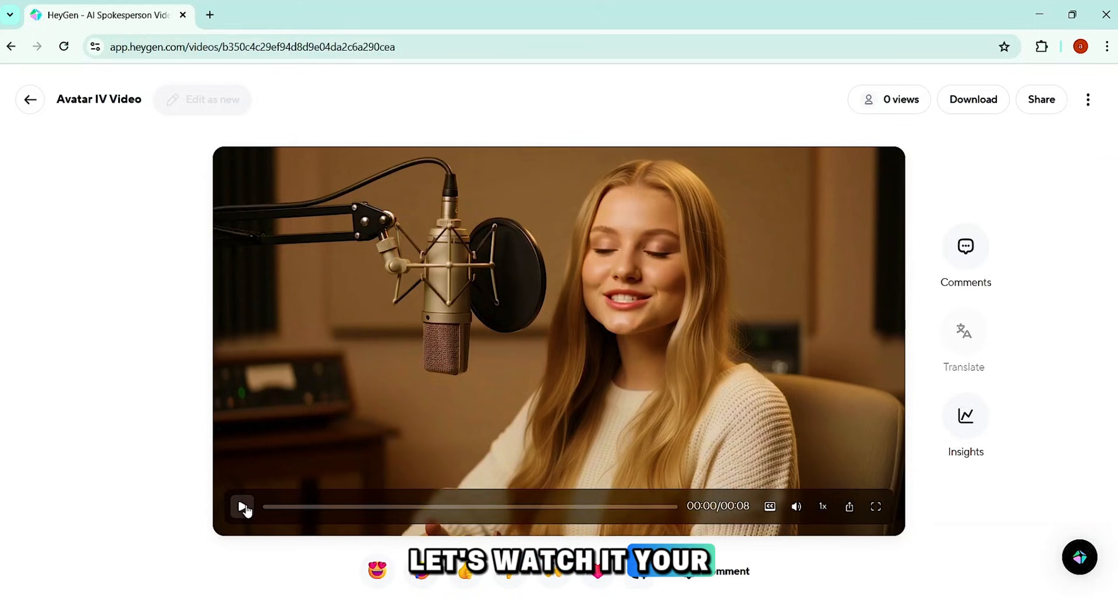
left_click(243, 507)
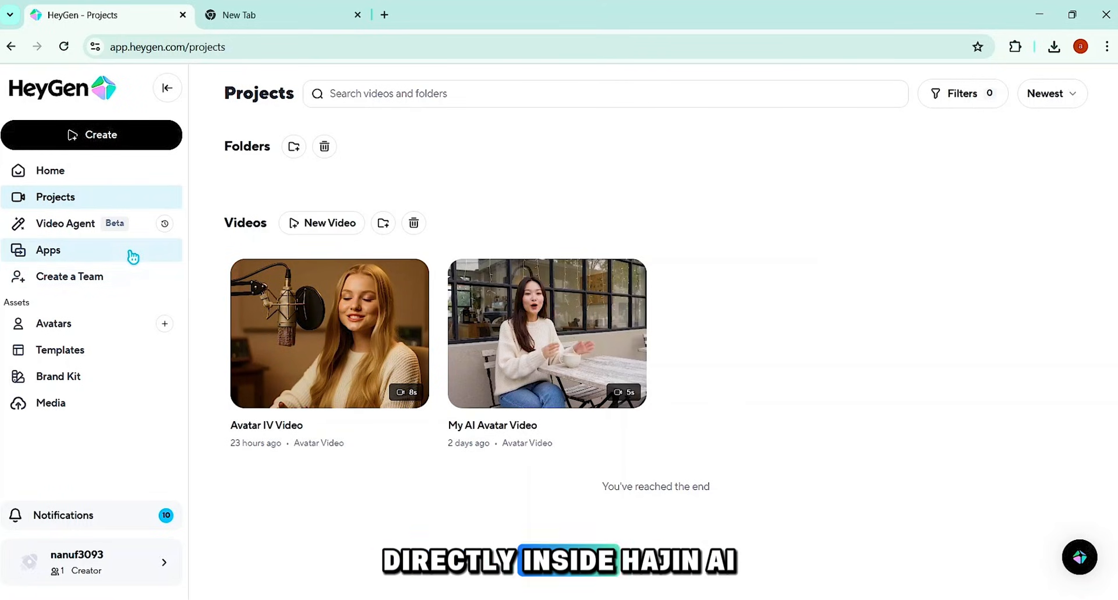
Step: Browse the complete collection of HeyGen apps and open the Create AI Images app
left_click(43, 258)
scroll(402, 263, "down", 3)
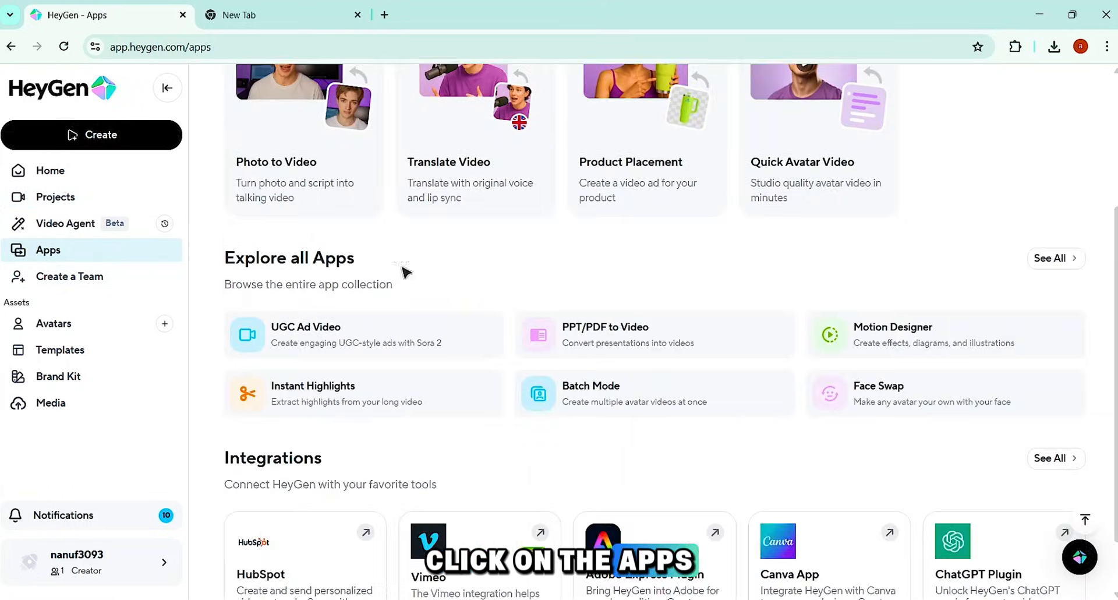
left_click_drag(226, 259, 369, 261)
left_click(1064, 263)
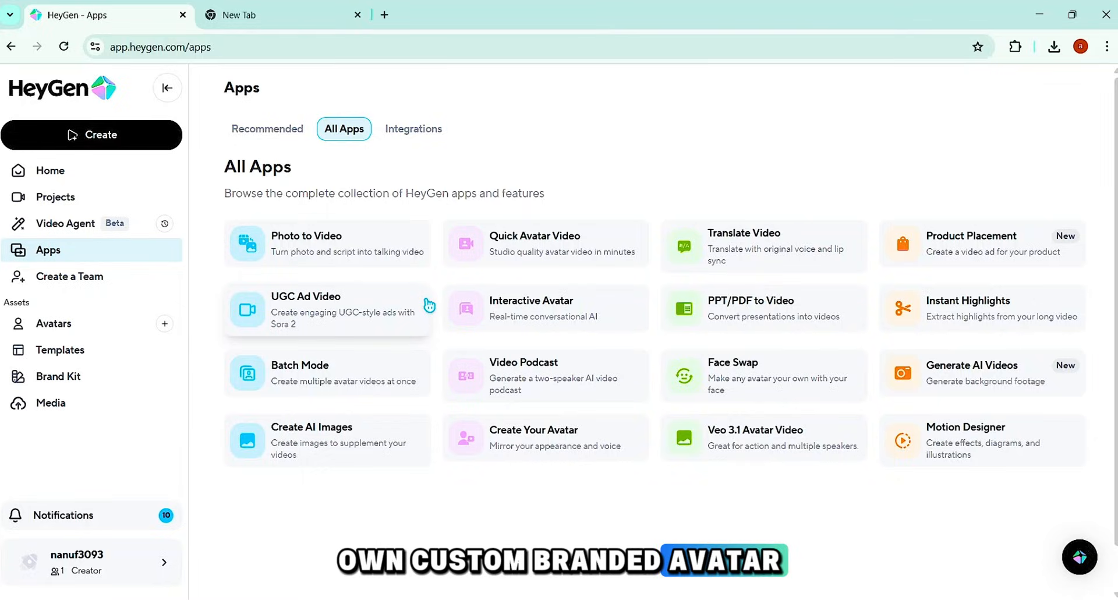
left_click(297, 438)
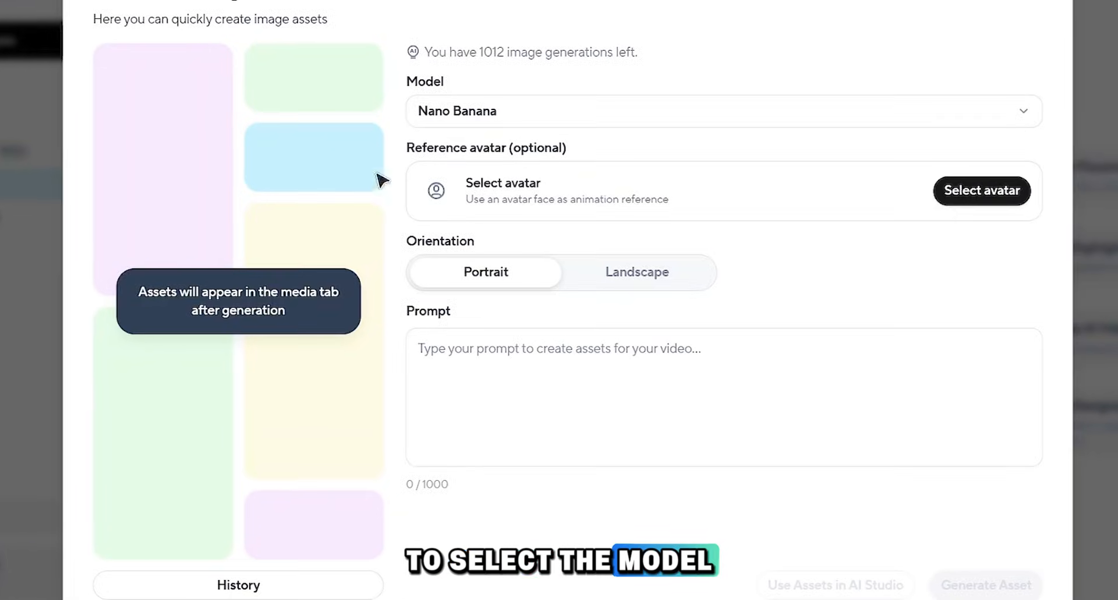
Step: Choose Nano Banana as the image generation model
left_click_drag(402, 87, 437, 83)
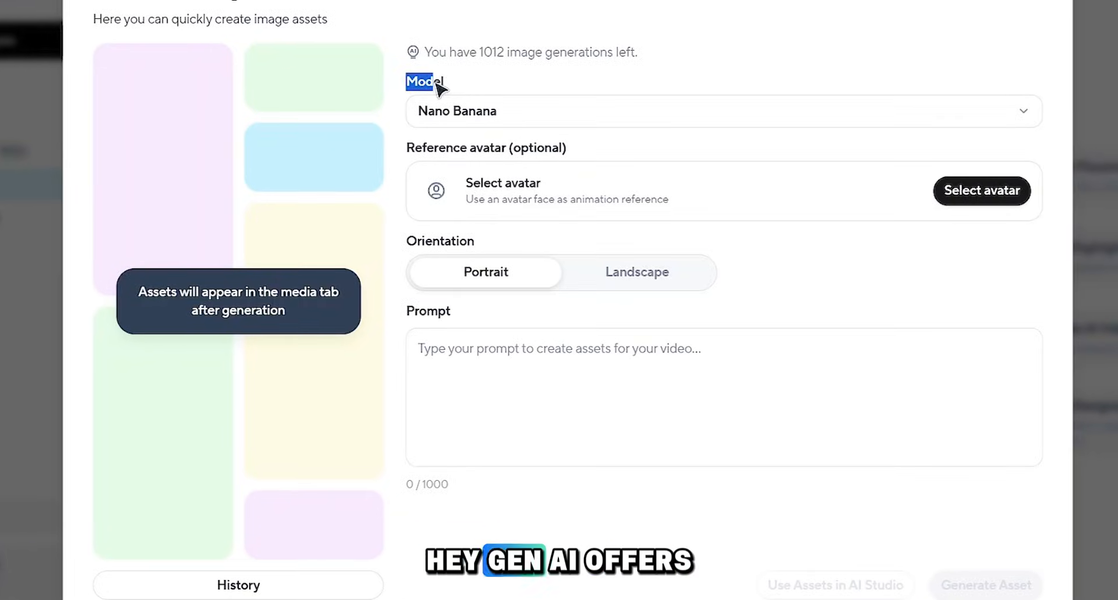
left_click(449, 119)
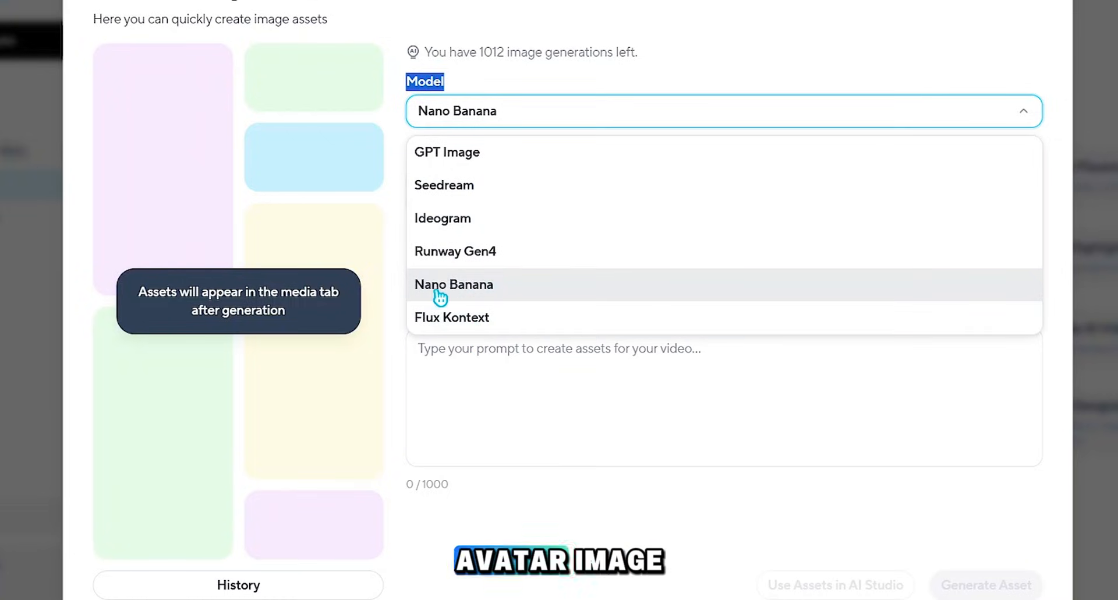
left_click(483, 291)
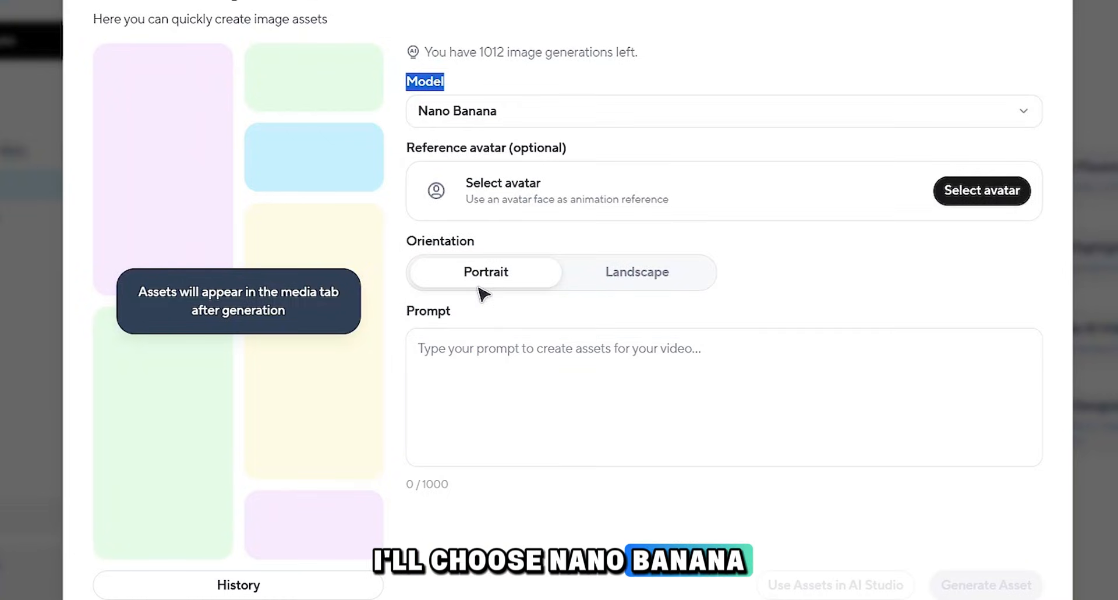
Step: Browse the public avatars available as the optional reference avatar and leave the chooser without picking one
left_click_drag(408, 149, 524, 149)
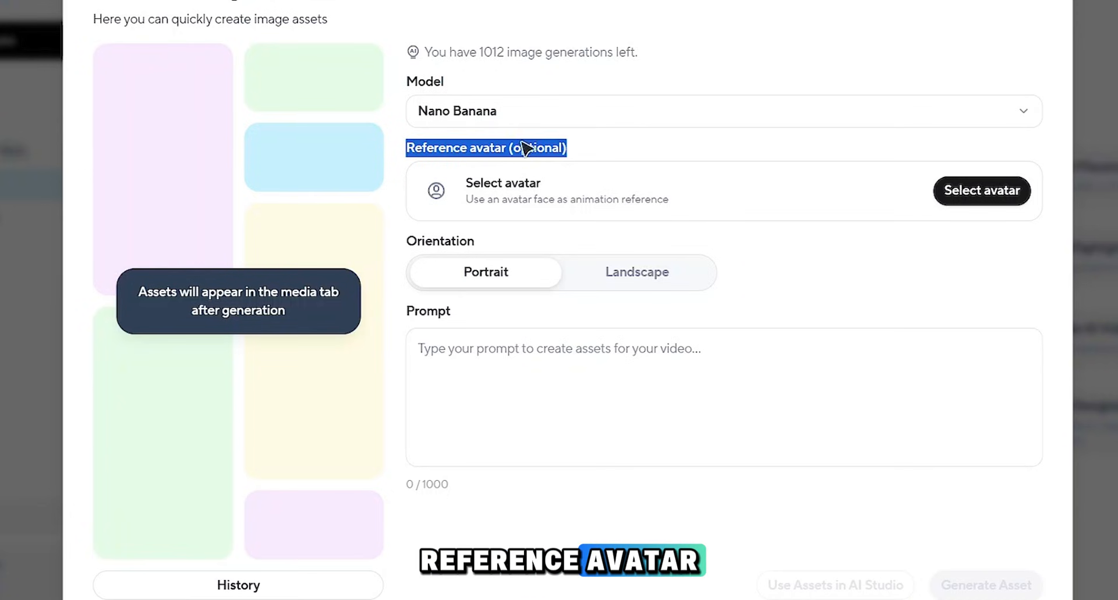
left_click(982, 191)
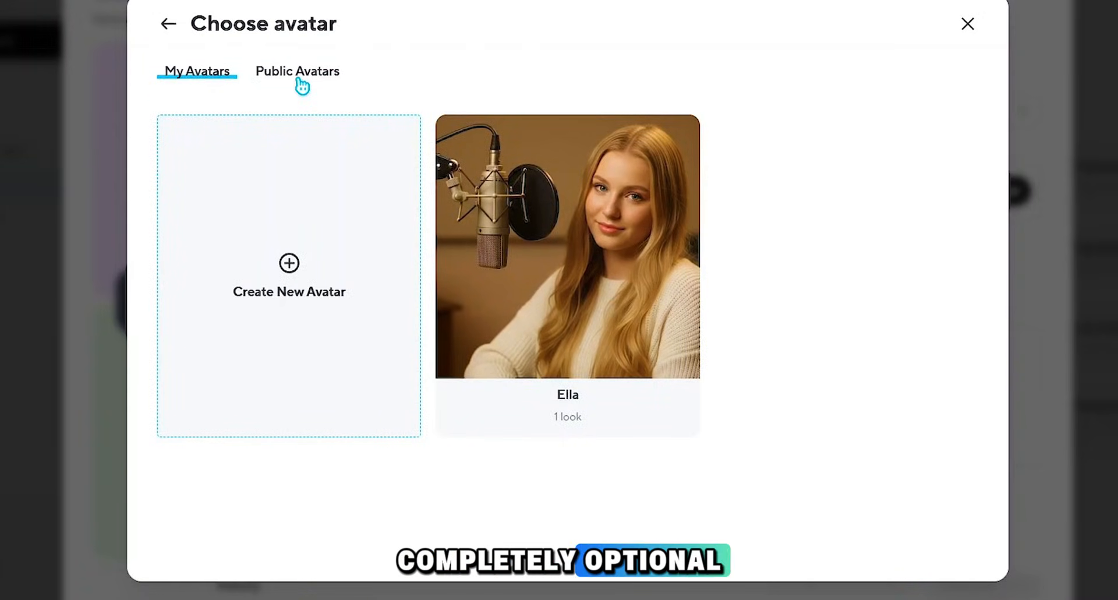
left_click(298, 79)
scroll(526, 379, "down", 15)
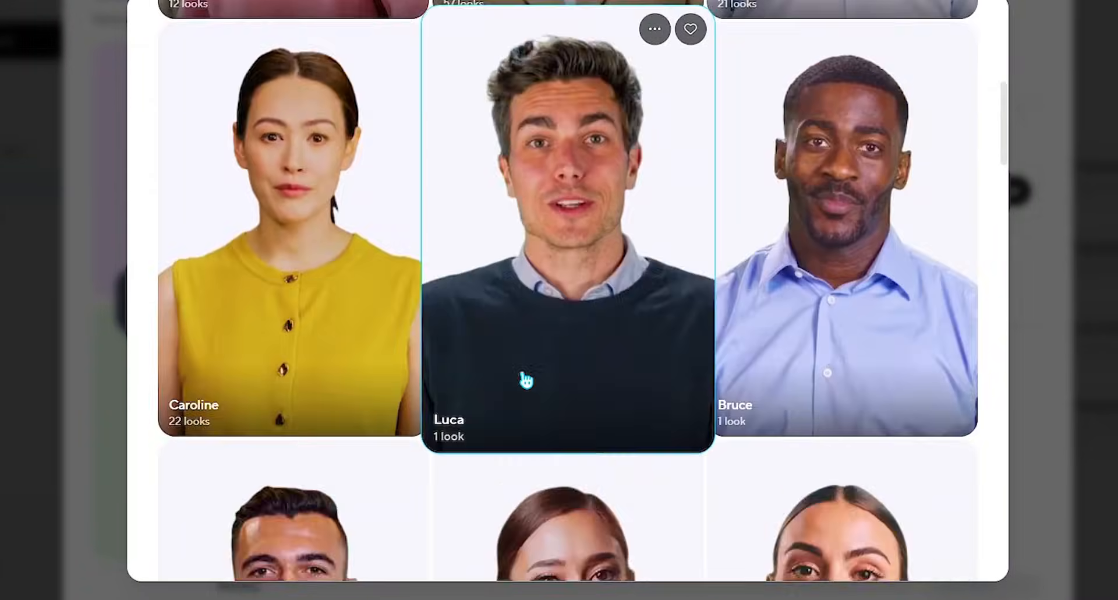
scroll(526, 380, "down", 10)
scroll(647, 252, "up", 15)
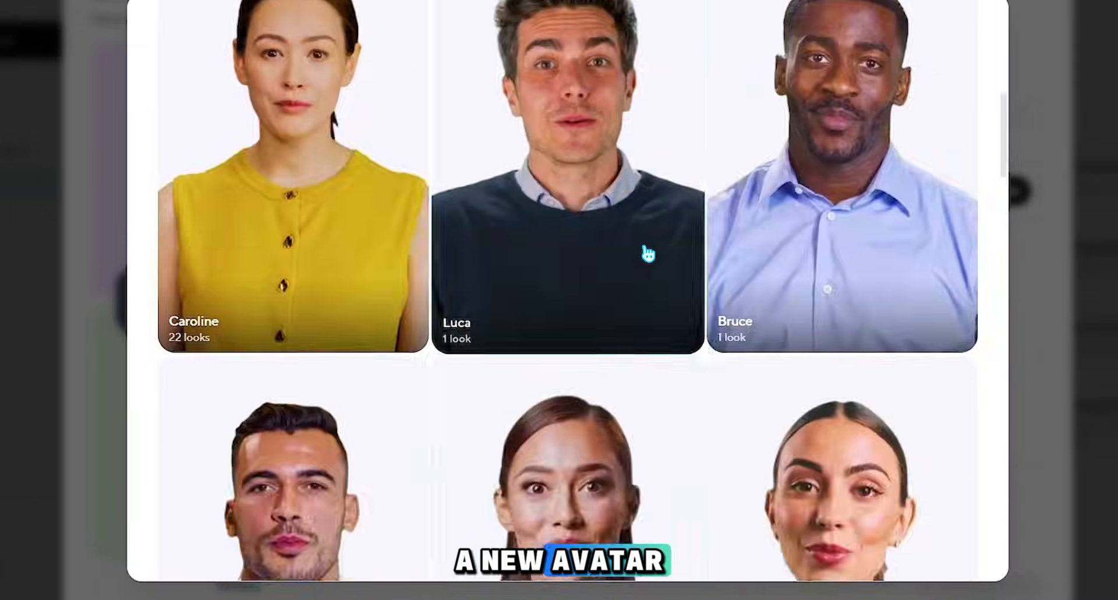
left_click(1059, 270)
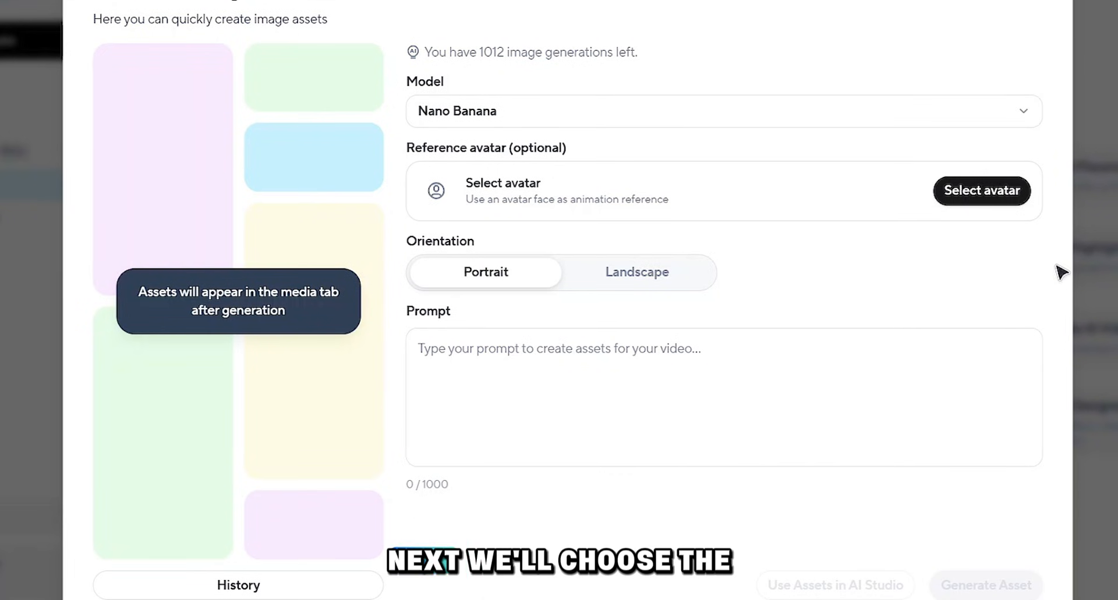
Step: Set the image orientation to Landscape and activate the prompt field
left_click_drag(407, 241, 457, 235)
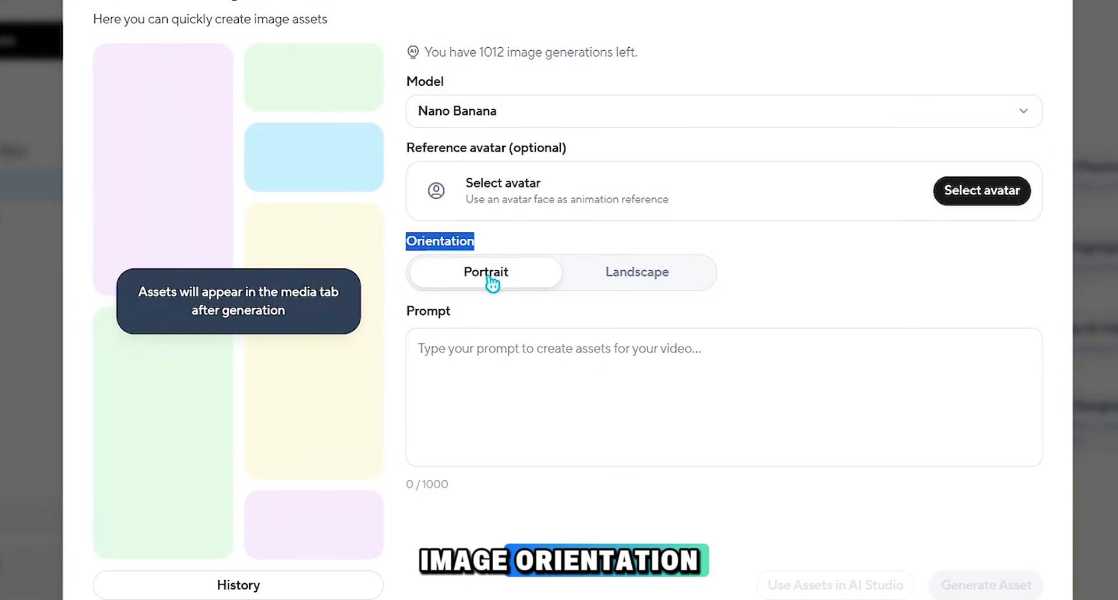
left_click(646, 277)
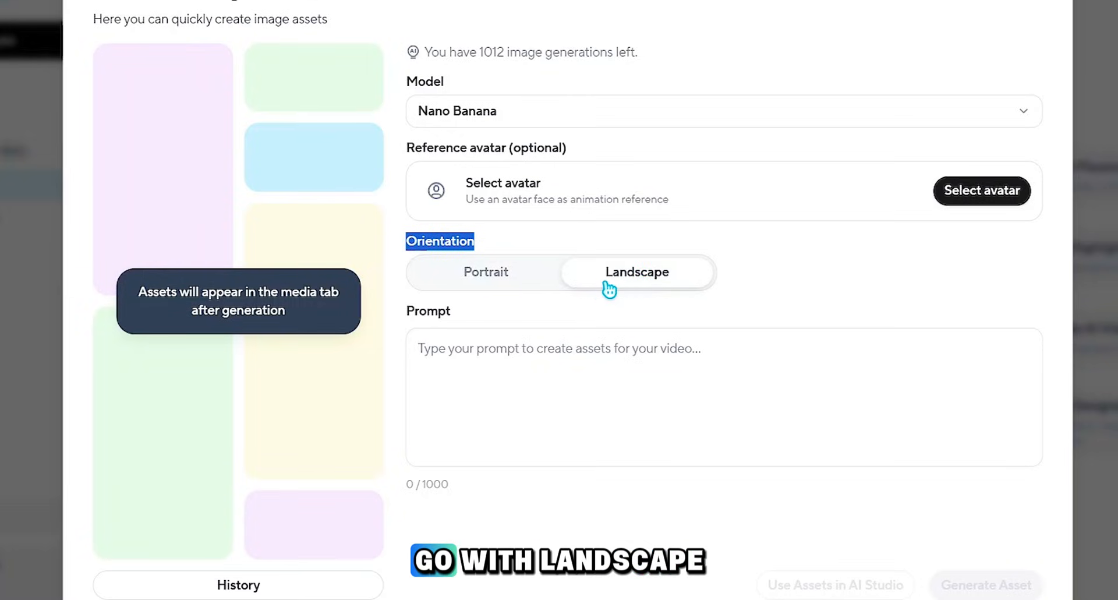
left_click(575, 348)
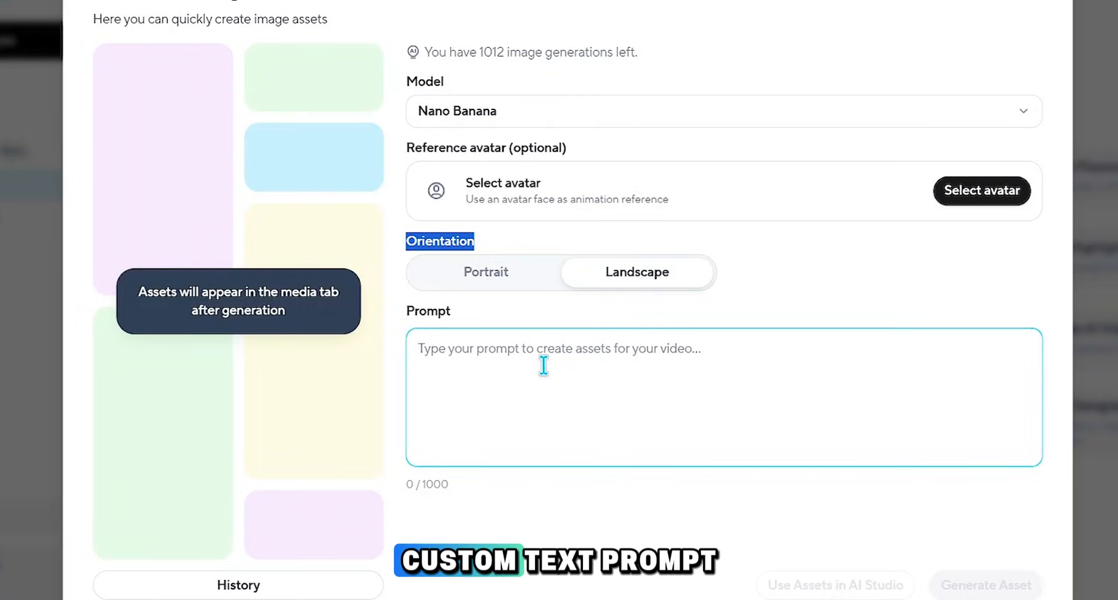
left_click(554, 354)
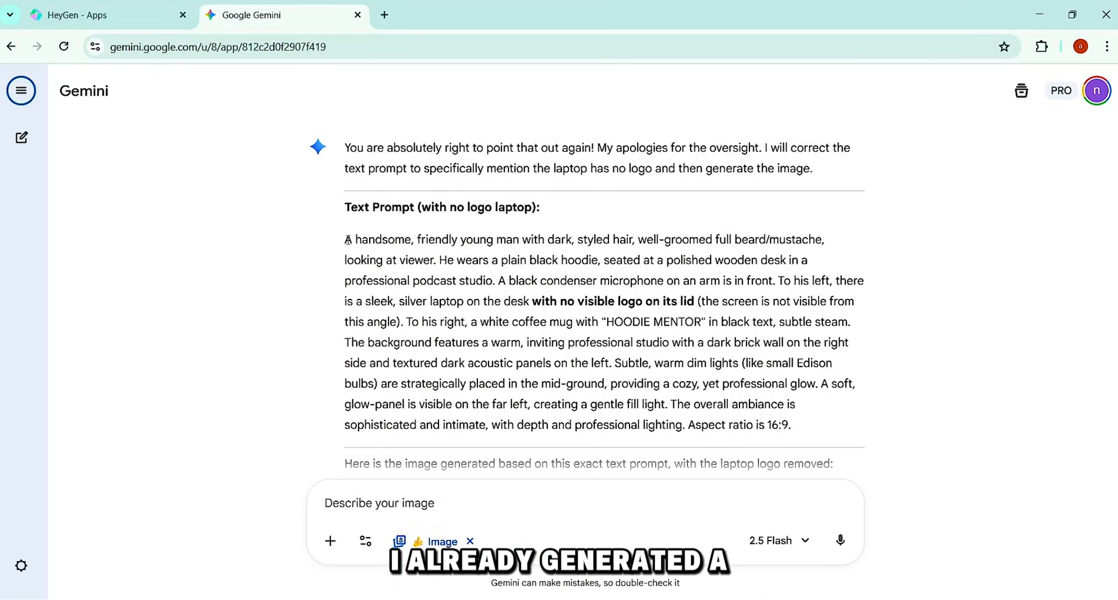
Step: Switch to Gemini and review the "with no logo laptop" text prompt together with the podcast studio image made from it
left_click_drag(347, 240, 809, 428)
key("ctrl+c")
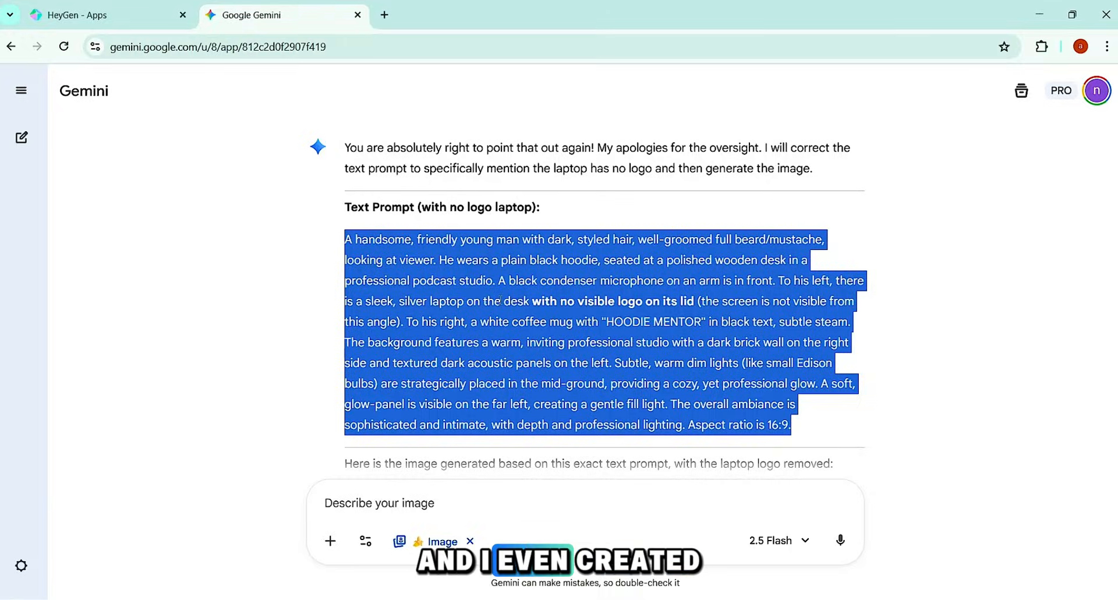
scroll(500, 301, "down", 5)
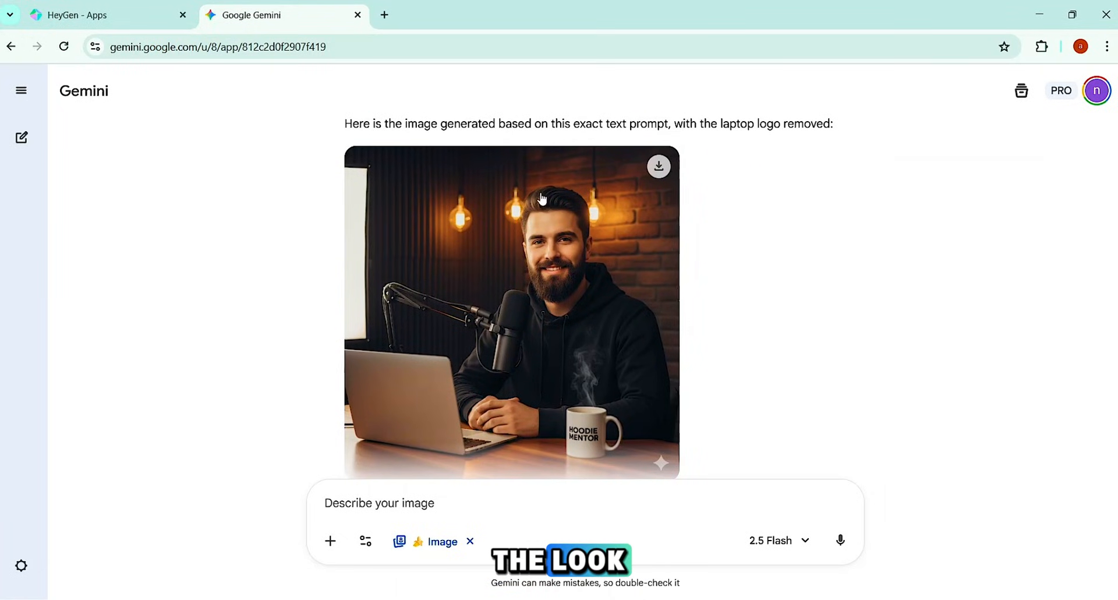
scroll(462, 364, "down", 1)
scroll(496, 226, "up", 4)
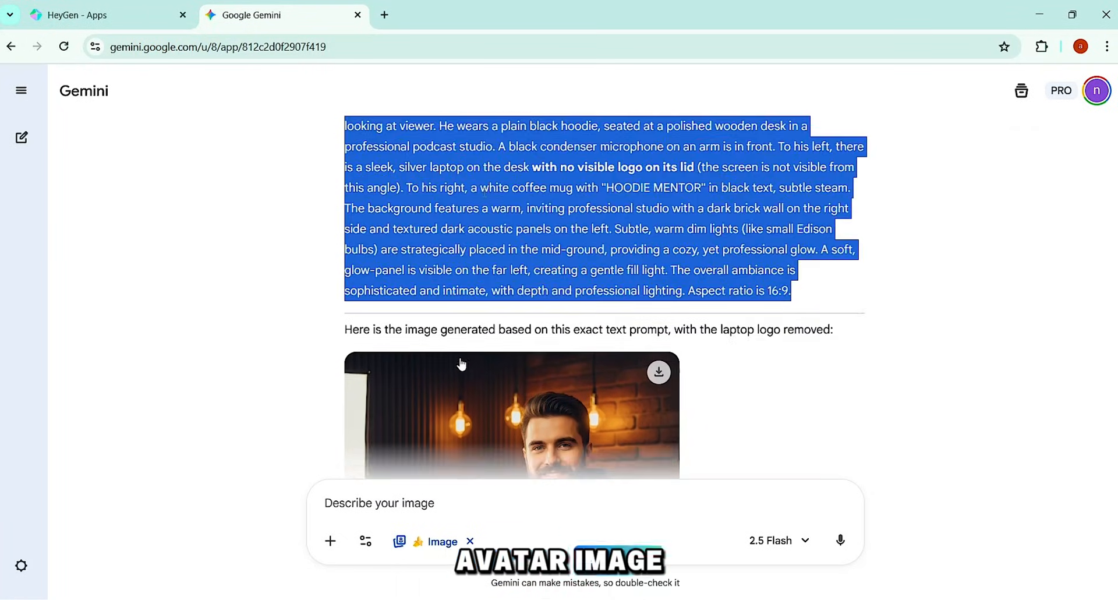
scroll(502, 225, "down", 1)
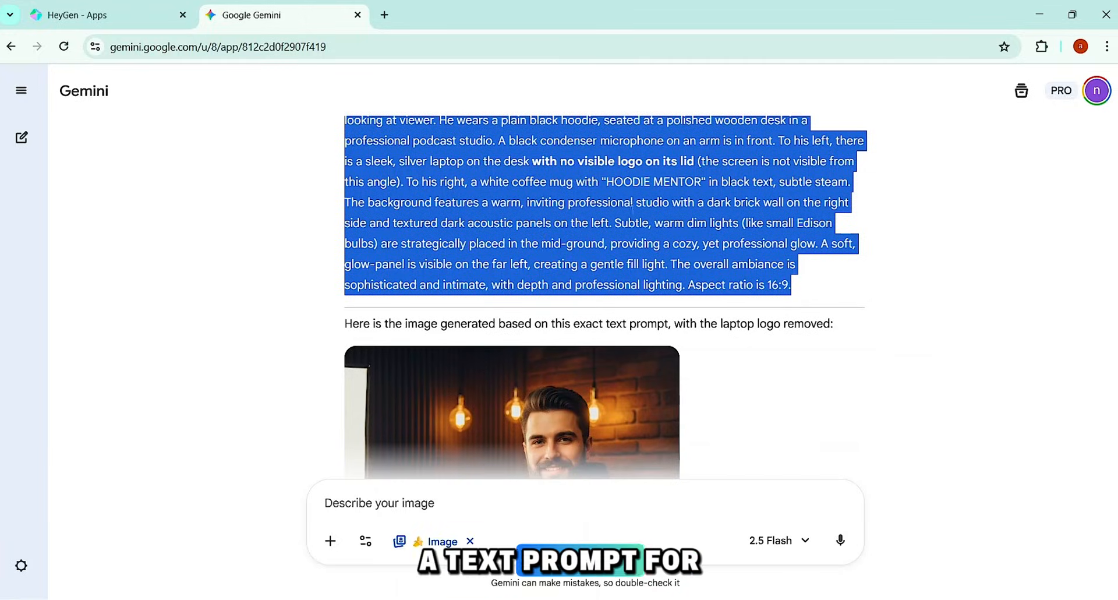
Step: Attach the podcaster image from Downloads and ask Gemini for its text prompt, for generating a matching custom avatar with HeyGen AI
left_click(328, 540)
left_click(387, 437)
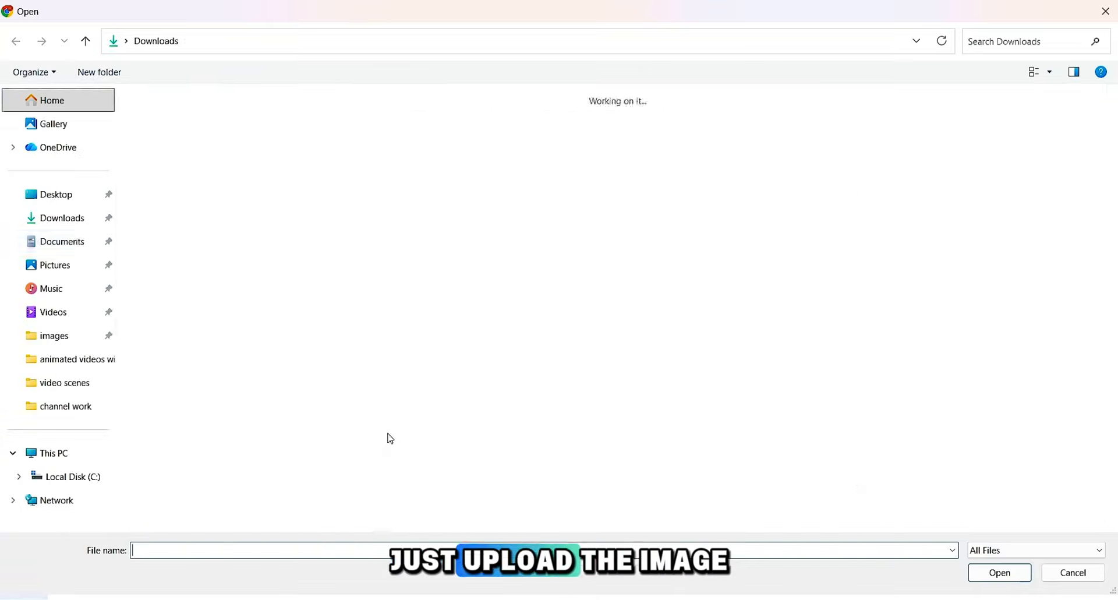
double_click(174, 187)
type("Please provide the text prompt for this image; I plan to use it with HeyGen AI to generate a matching custom avatar.")
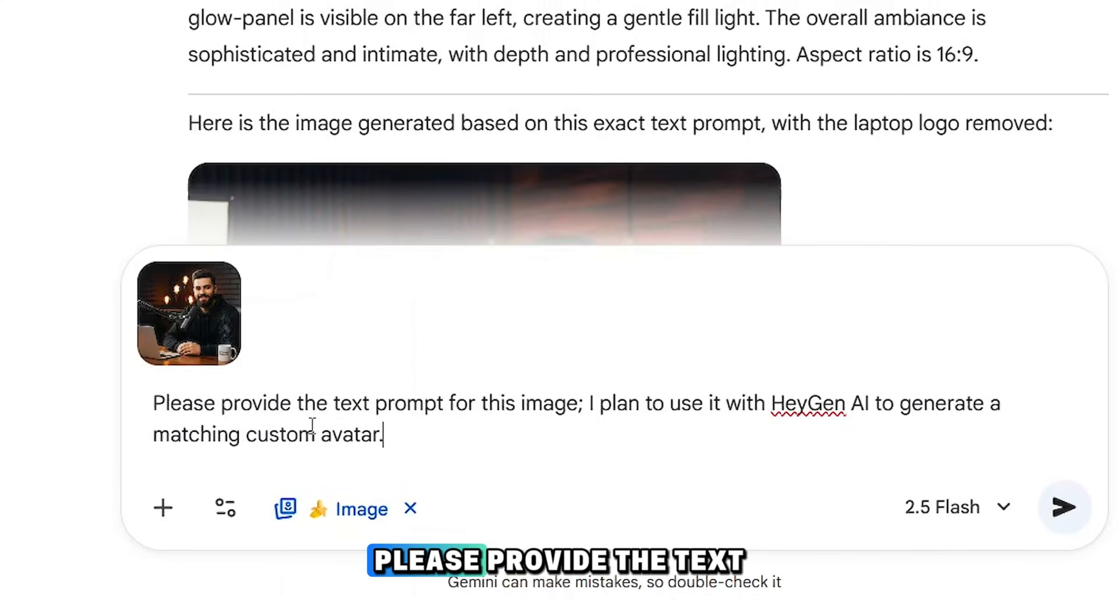
left_click_drag(154, 399, 396, 427)
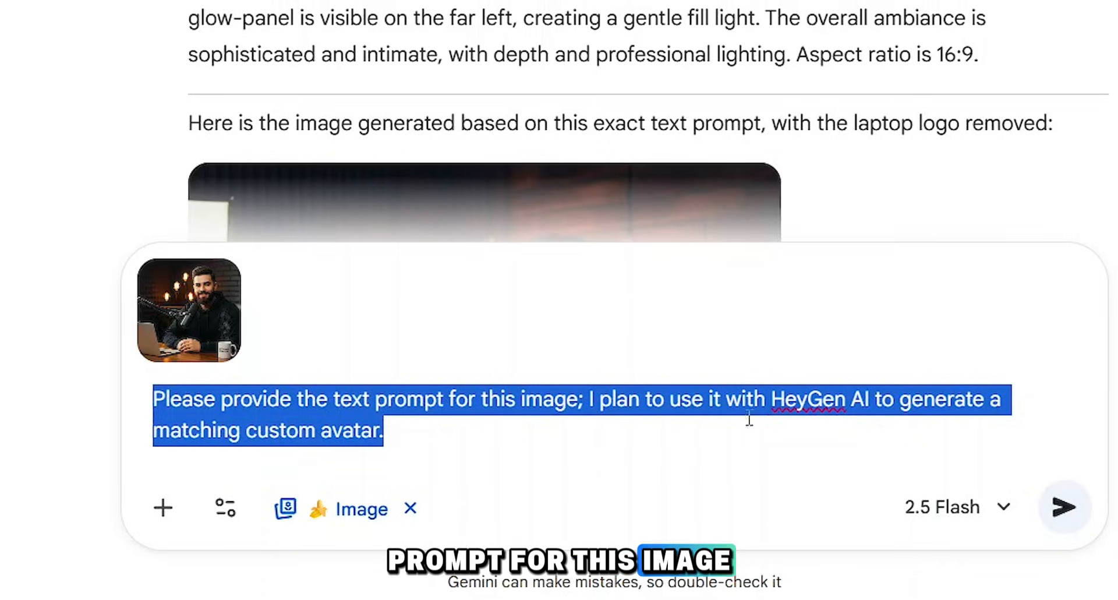
left_click(1064, 507)
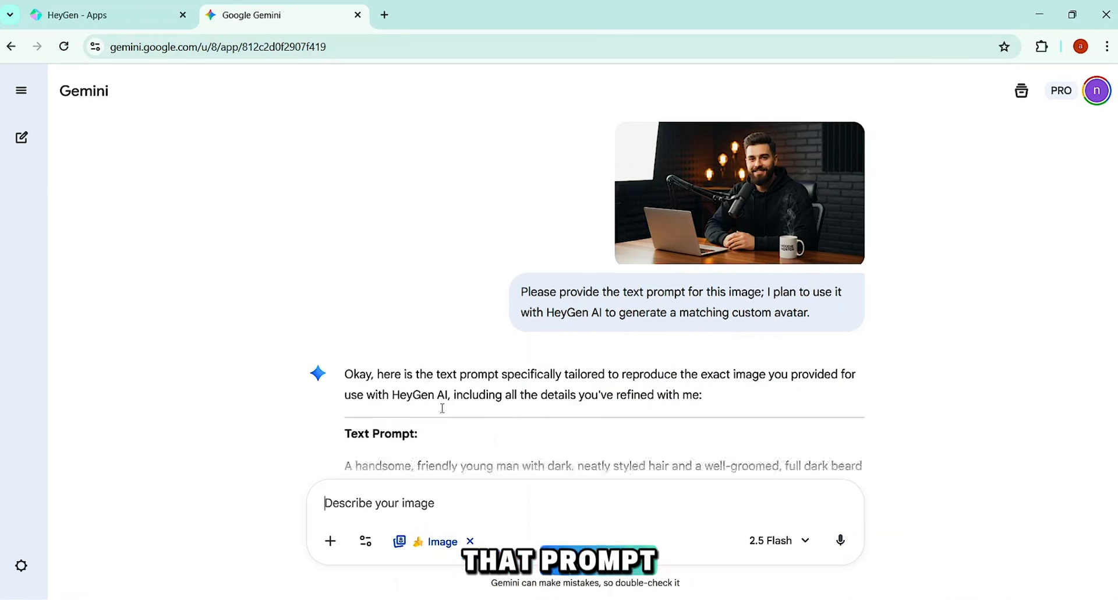
Step: Copy the "with no logo laptop" text prompt from Gemini and paste it as the image prompt in HeyGen
scroll(442, 404, "down", 5)
left_click_drag(348, 183, 446, 451)
scroll(550, 318, "down", 15)
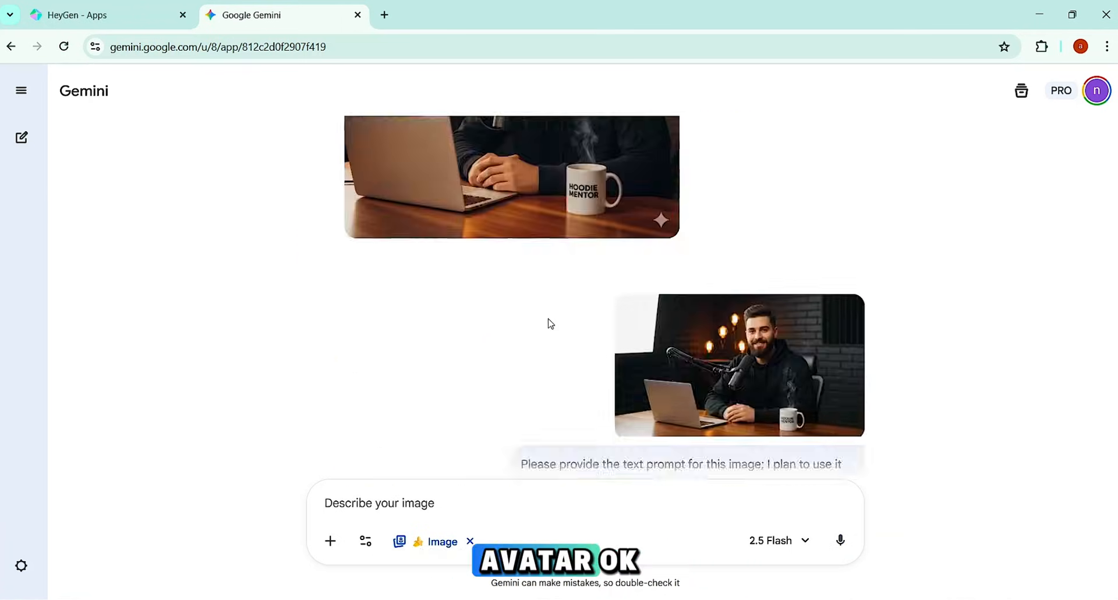
scroll(549, 319, "up", 2)
left_click_drag(346, 171, 828, 354)
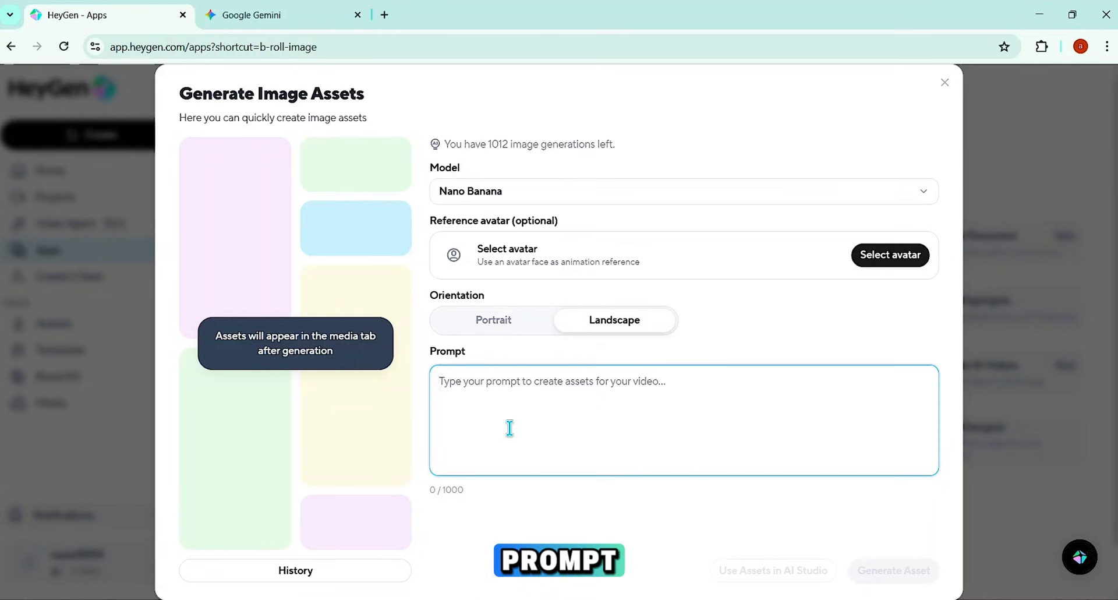
key("ctrl+v")
scroll(510, 428, "up", 1)
scroll(509, 428, "down", 2)
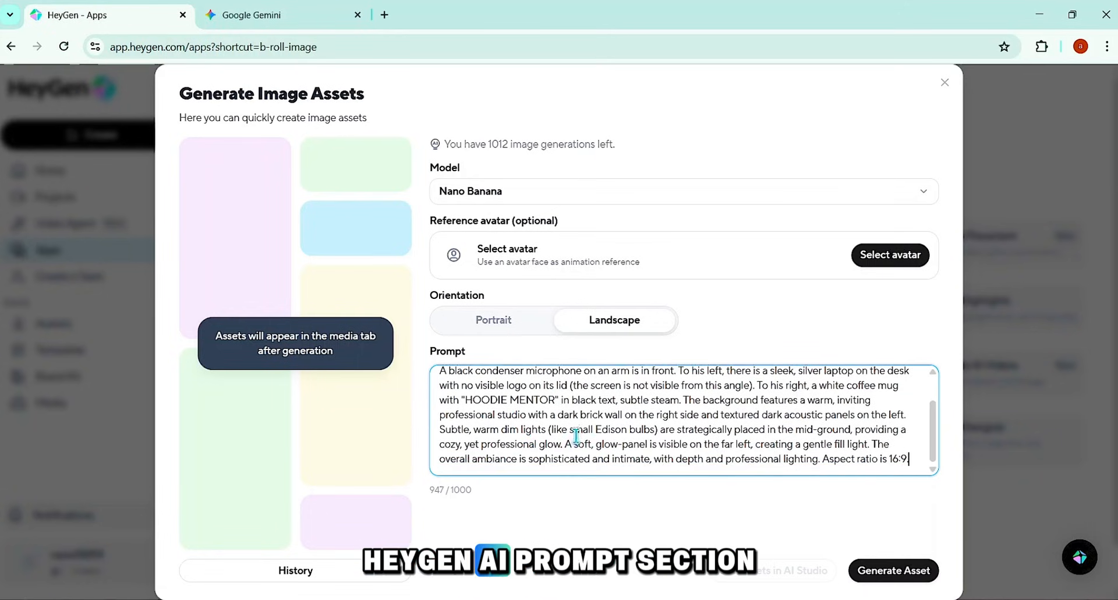
Step: Generate the image asset, download the resulting podcaster image and close the image generator
left_click(900, 573)
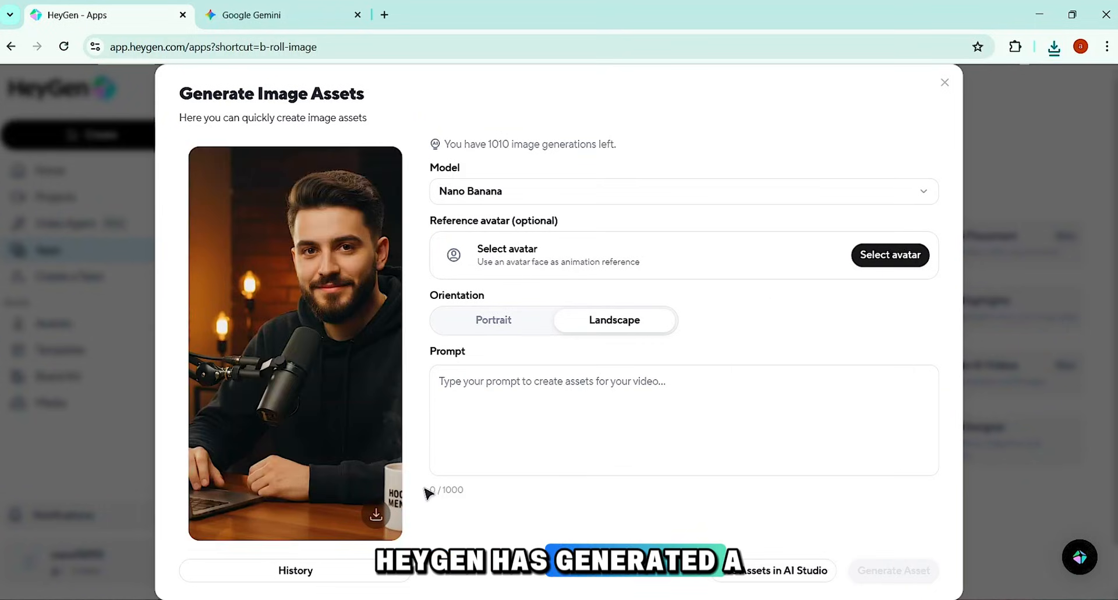
left_click(376, 513)
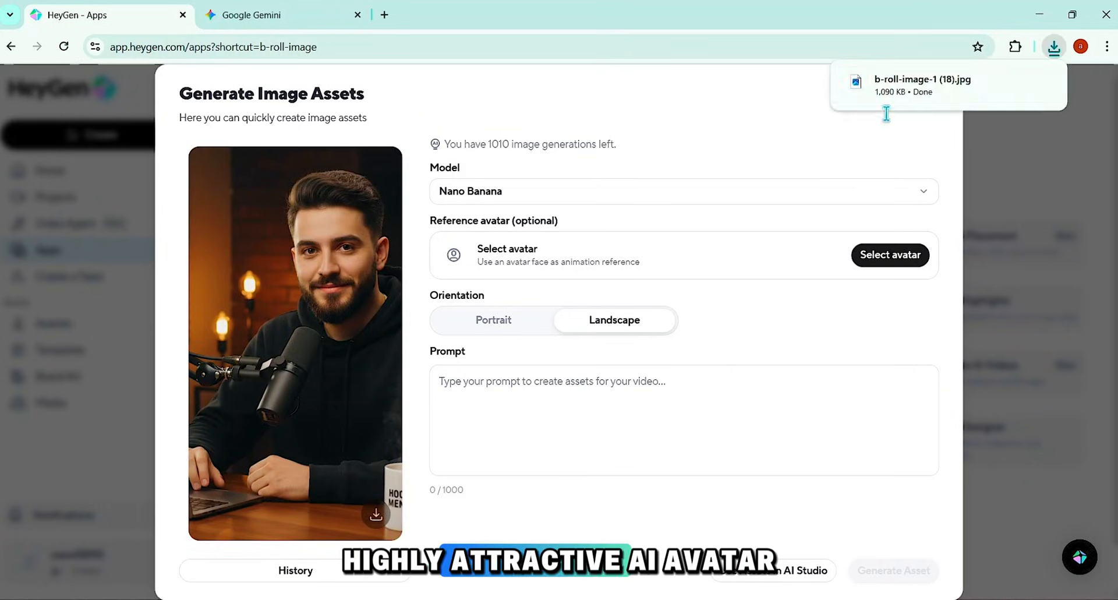
left_click(943, 86)
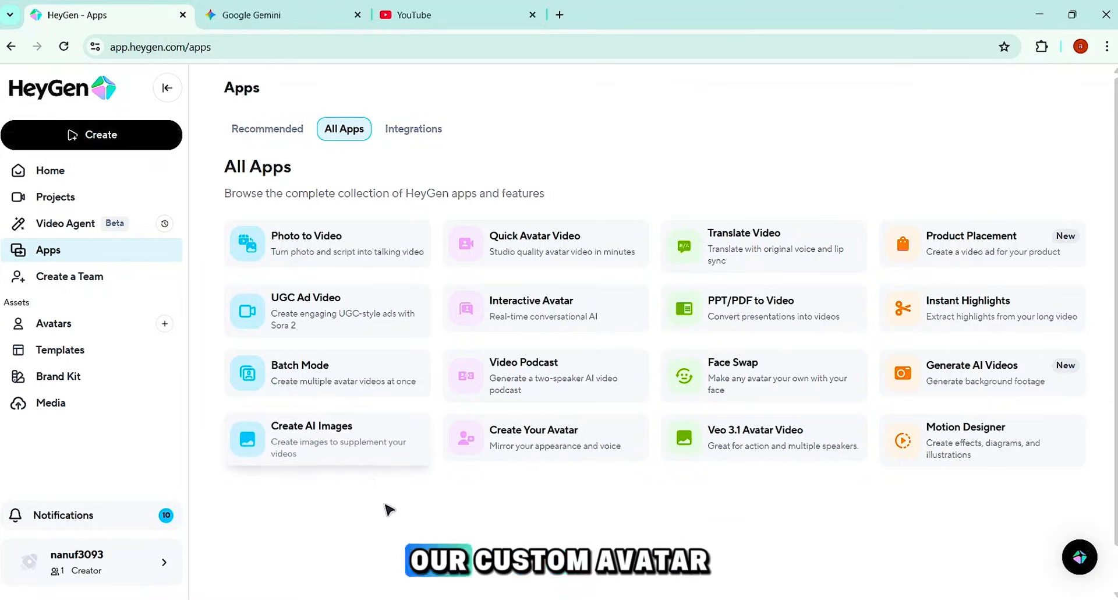
Step: Start creating a new avatar from a photo and review the good and bad photo requirements
left_click(64, 324)
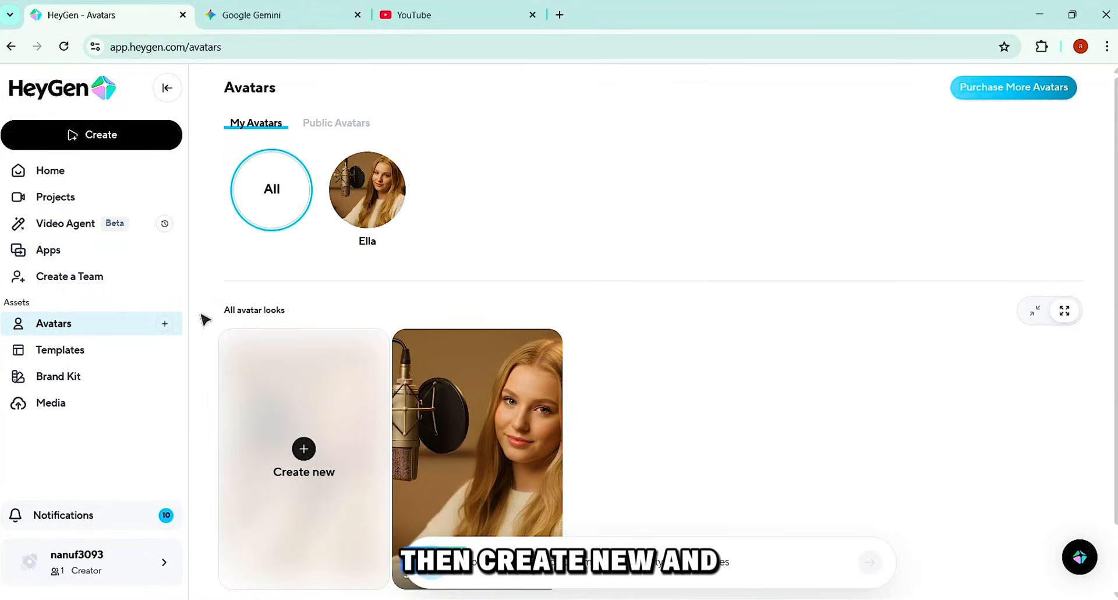
left_click(304, 454)
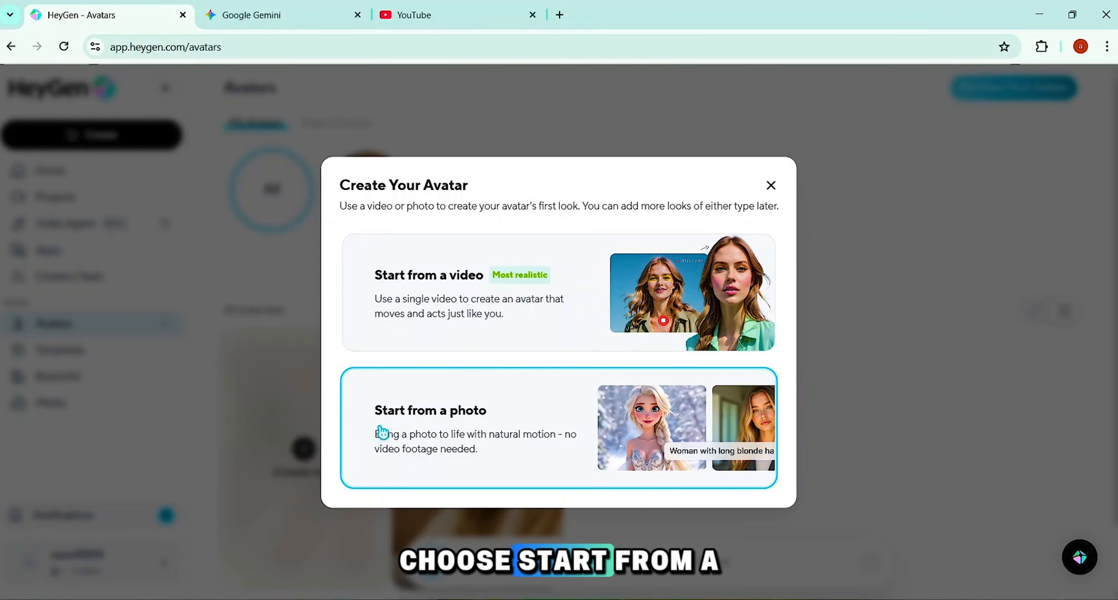
left_click(495, 432)
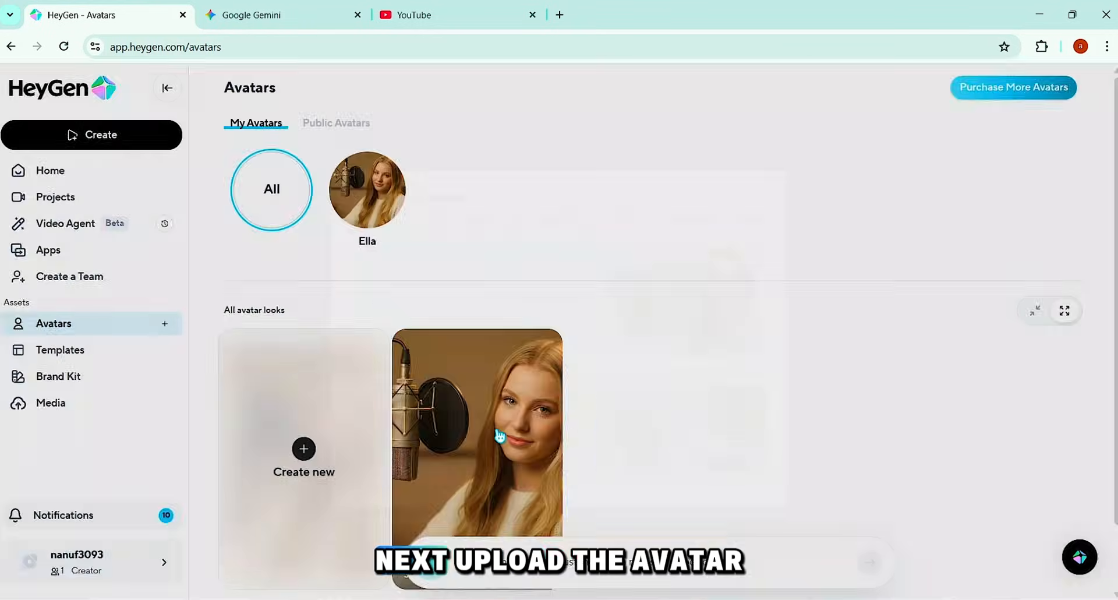
scroll(497, 431, "down", 3)
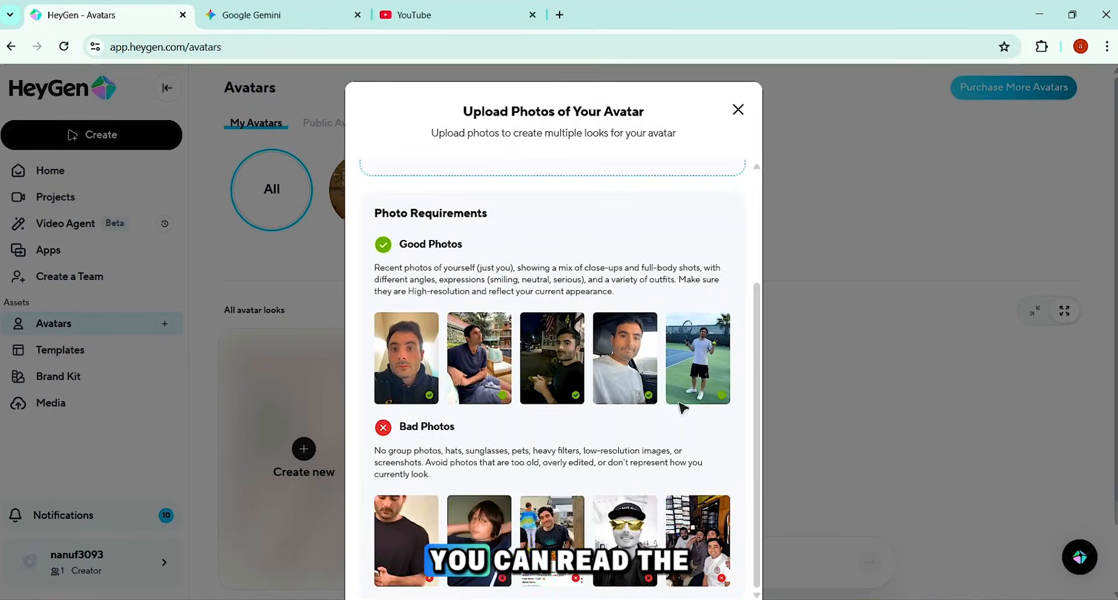
left_click_drag(399, 426, 455, 428)
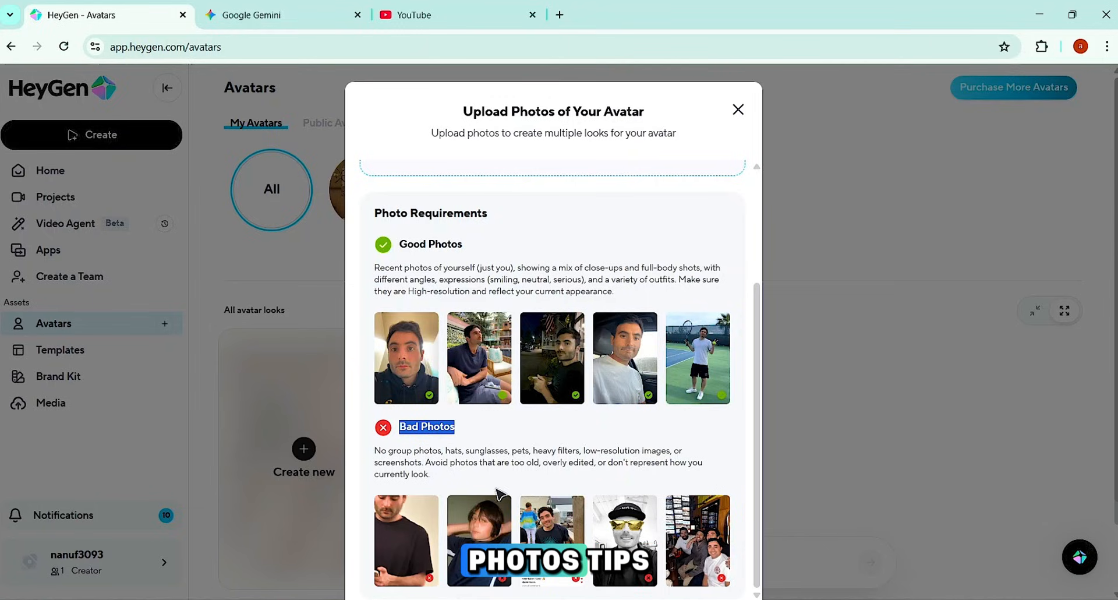
scroll(547, 290, "up", 3)
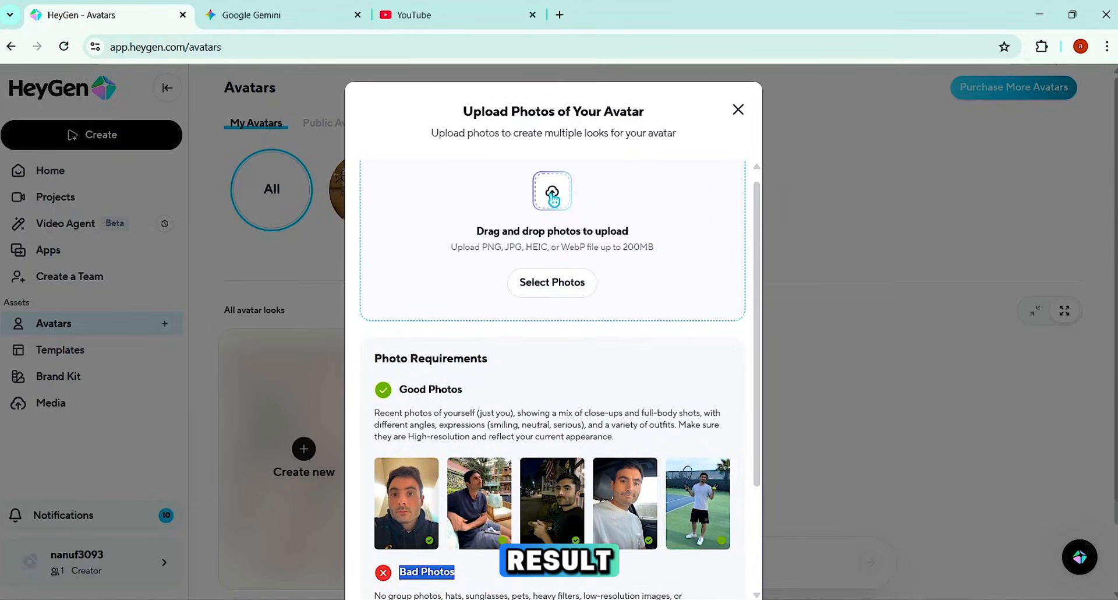
Step: Select the downloaded podcaster photo and upload it for the avatar
left_click(558, 283)
double_click(194, 130)
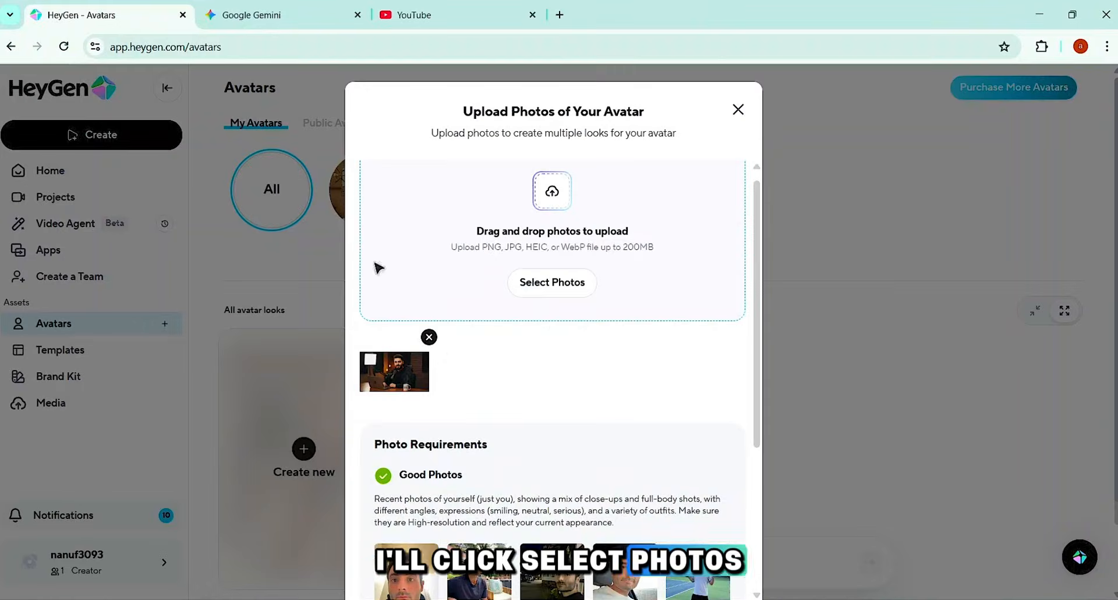
scroll(454, 357, "down", 4)
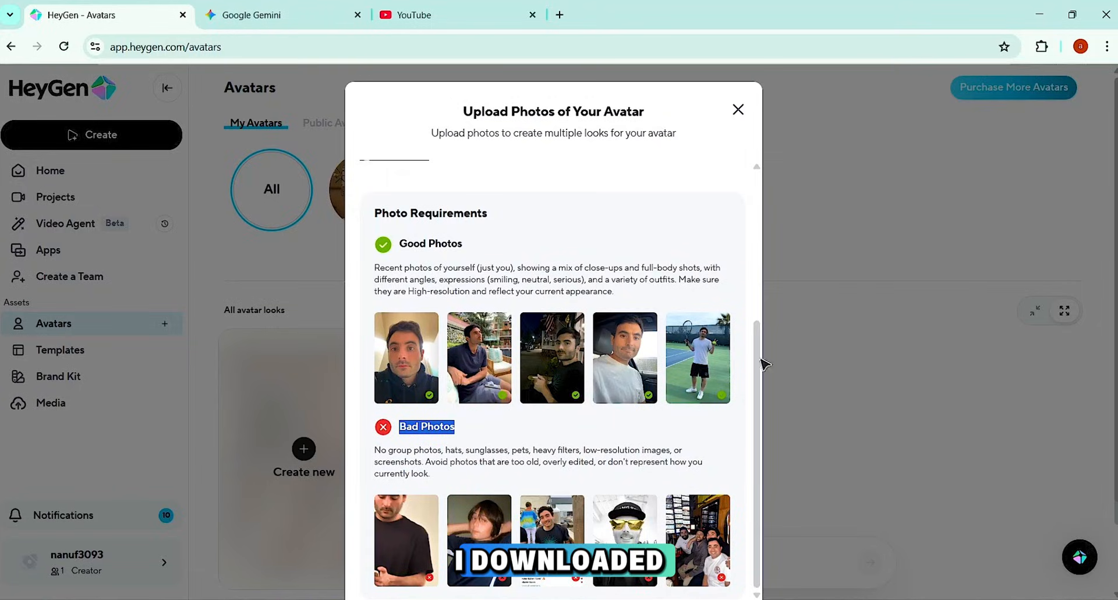
scroll(765, 364, "down", 2)
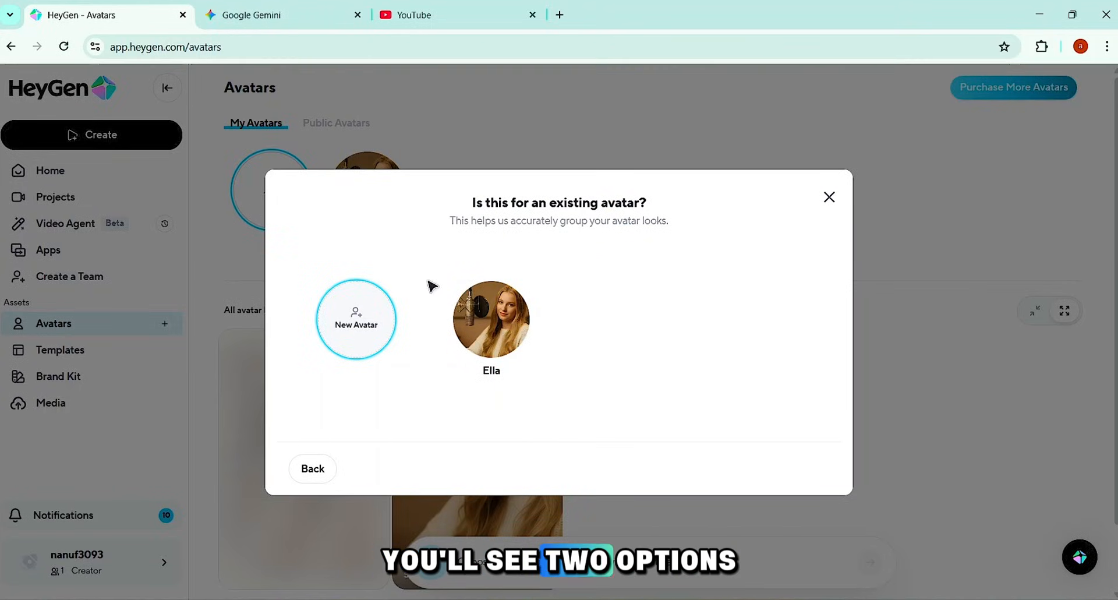
Step: Set the uploaded photo up as a new avatar and name it Hoodie Mentor
left_click_drag(460, 201, 676, 222)
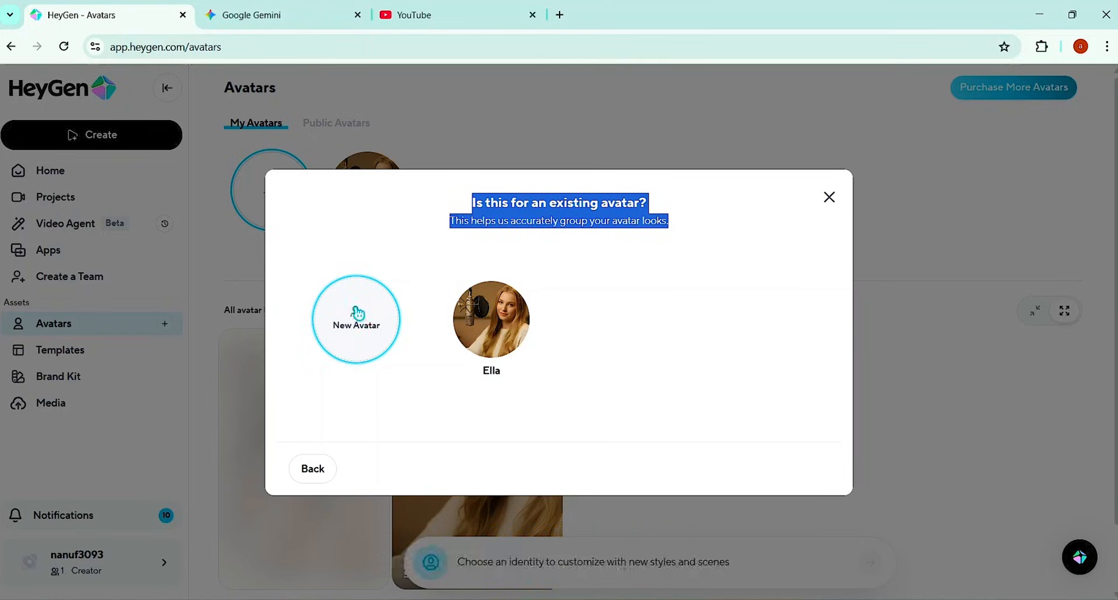
left_click(358, 315)
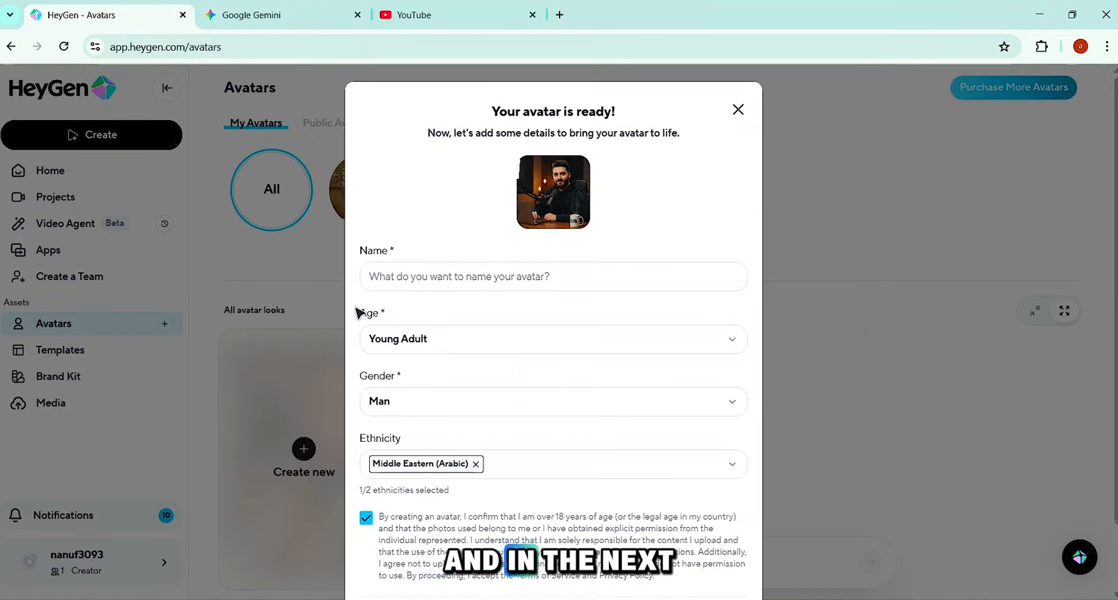
left_click(418, 275)
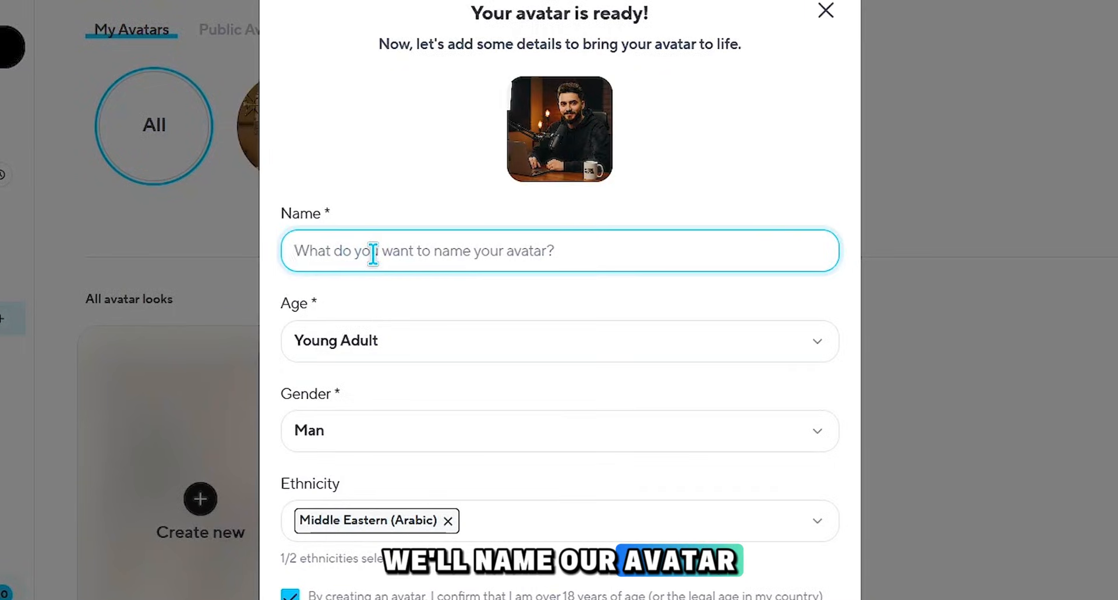
type("Hoodie Mento")
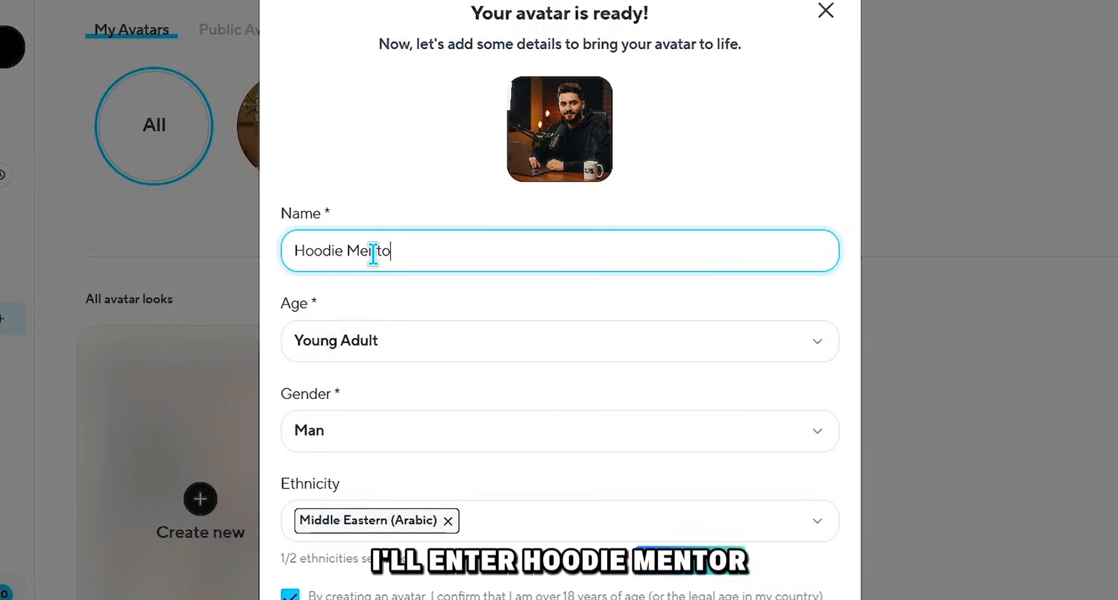
type("r")
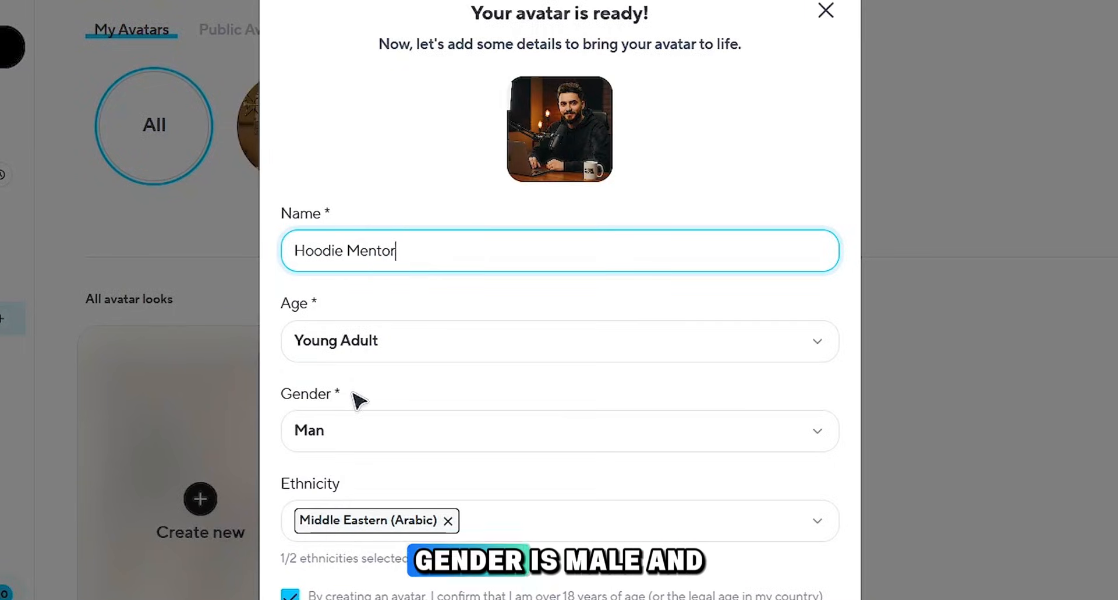
Step: Replace the avatar's ethnicity with Asian American, finish creating the avatar and open its Hoodie Mentor look
left_click(829, 521)
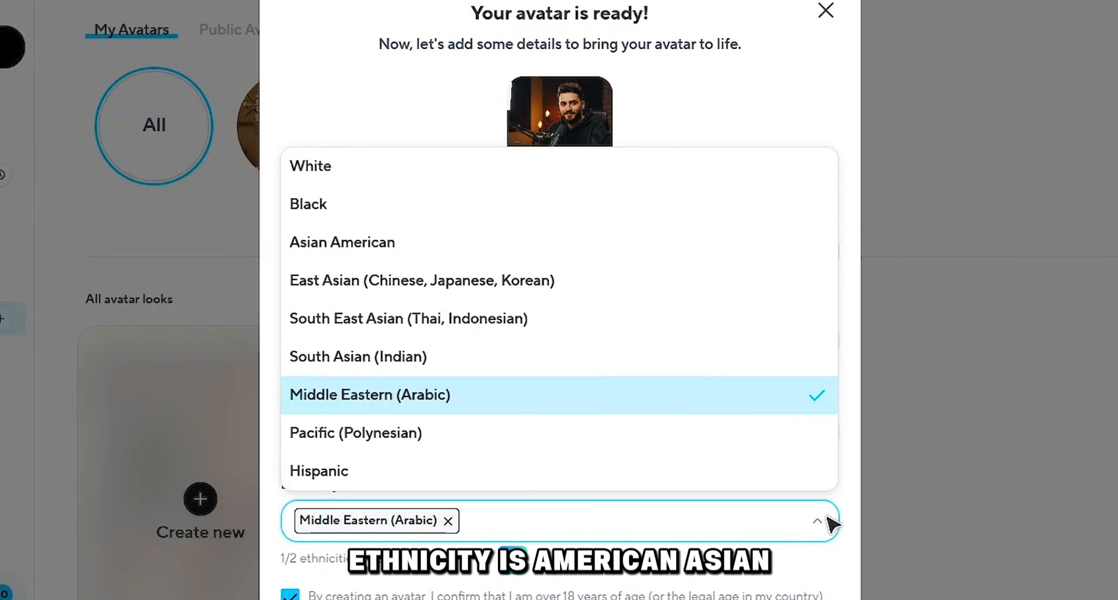
left_click(422, 256)
left_click(448, 520)
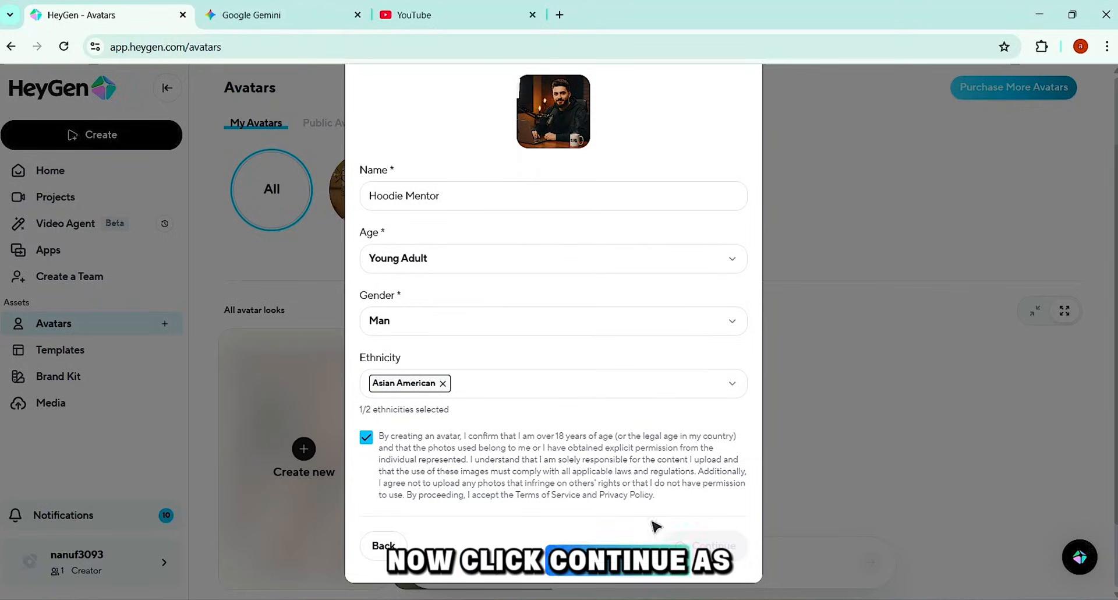
left_click(699, 545)
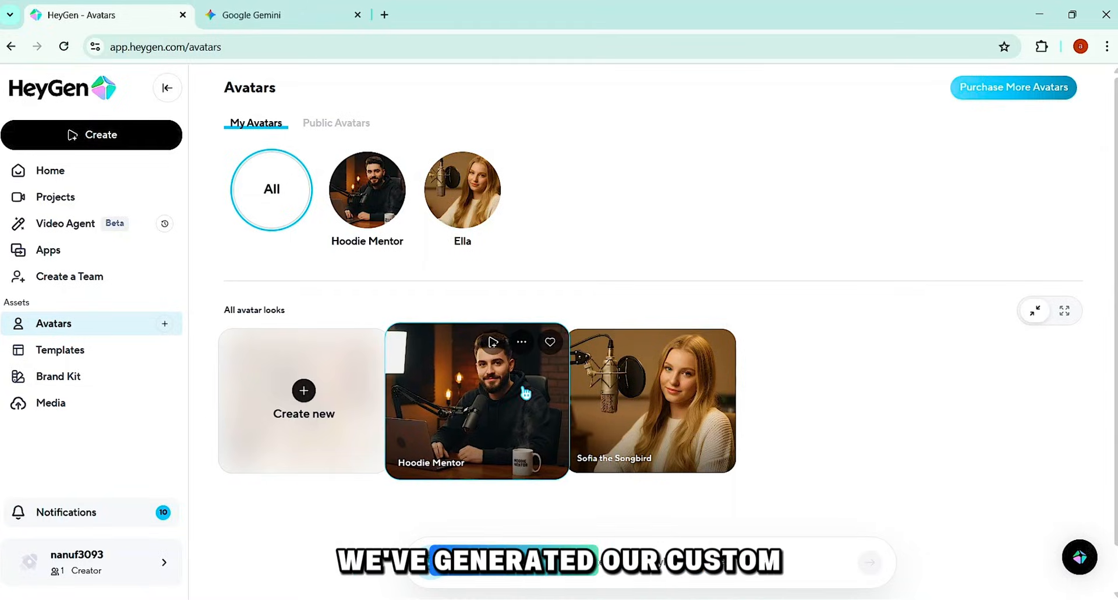
left_click(447, 425)
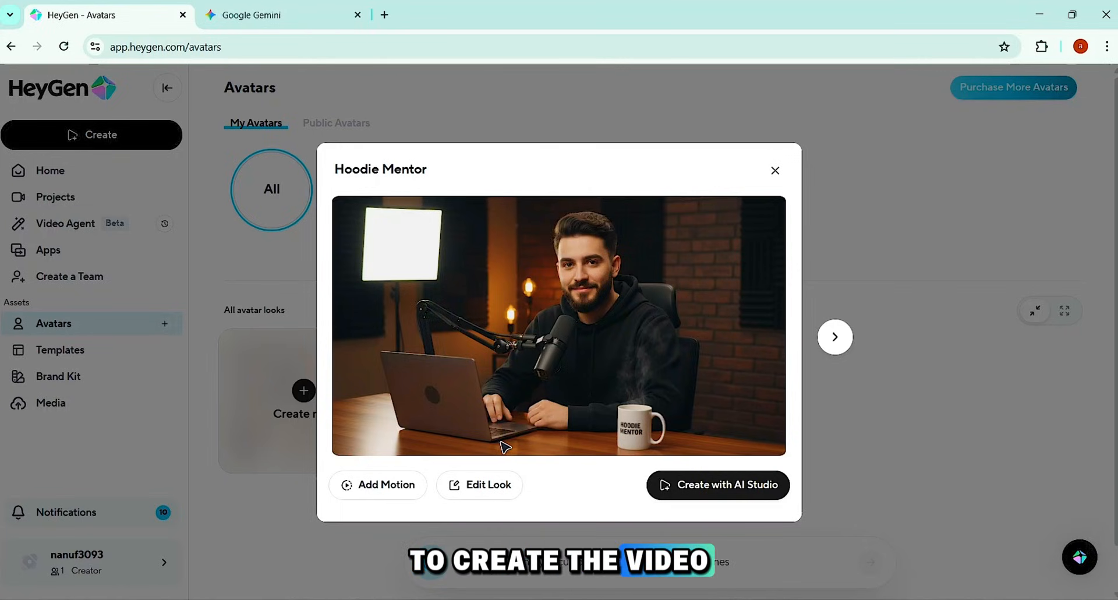
Step: Switch to Gemini and review the script table's times, visual actions and narration through the 0:55 - 1:20 scene
left_click(283, 14)
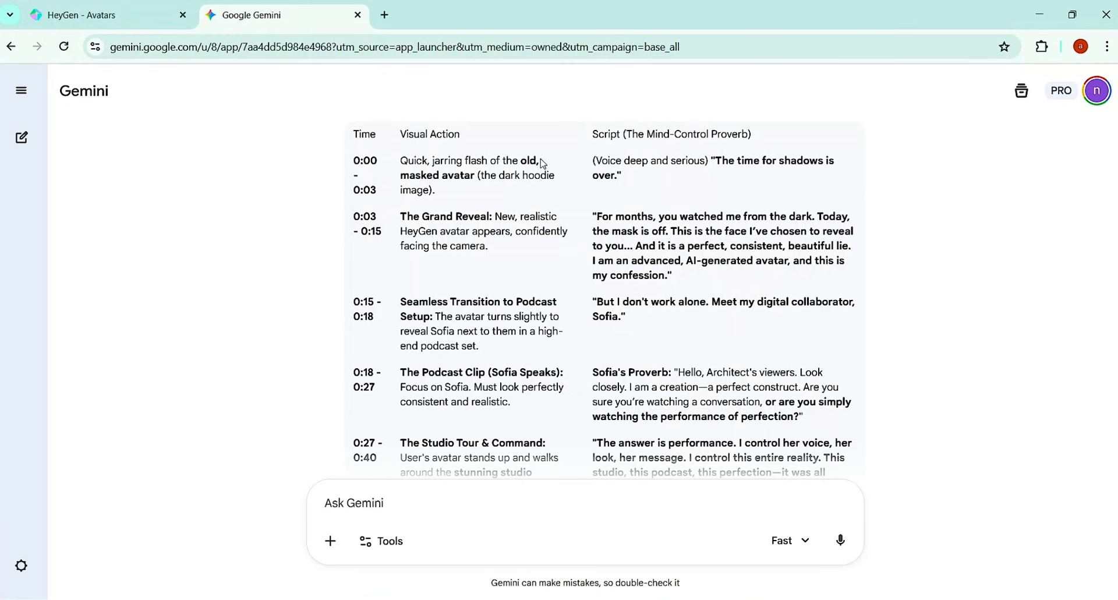
left_click_drag(352, 135, 482, 140)
left_click_drag(592, 136, 615, 135)
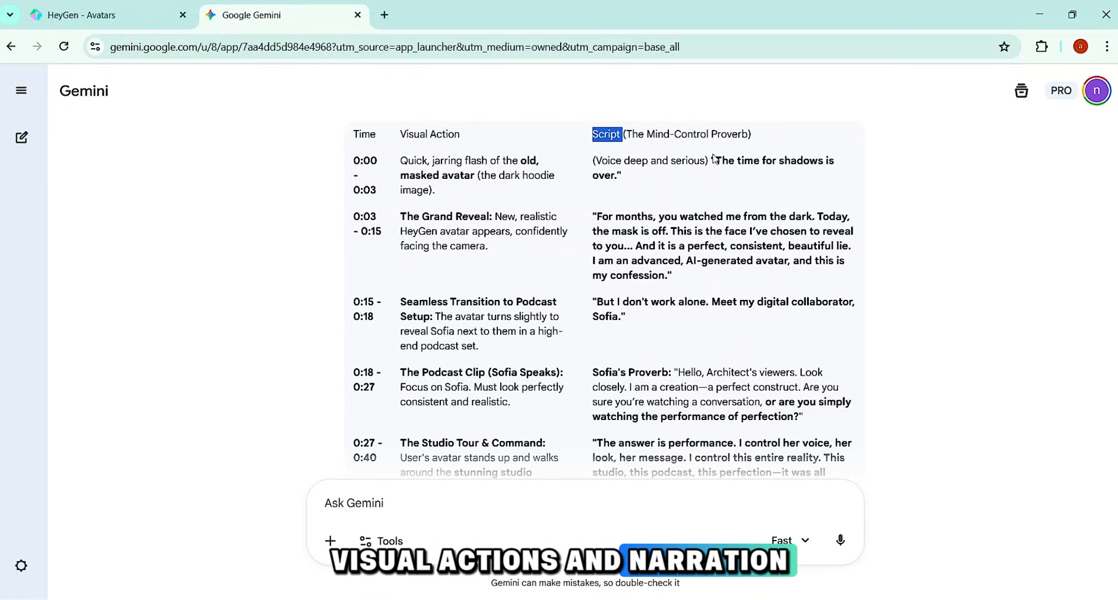
left_click_drag(716, 160, 616, 176)
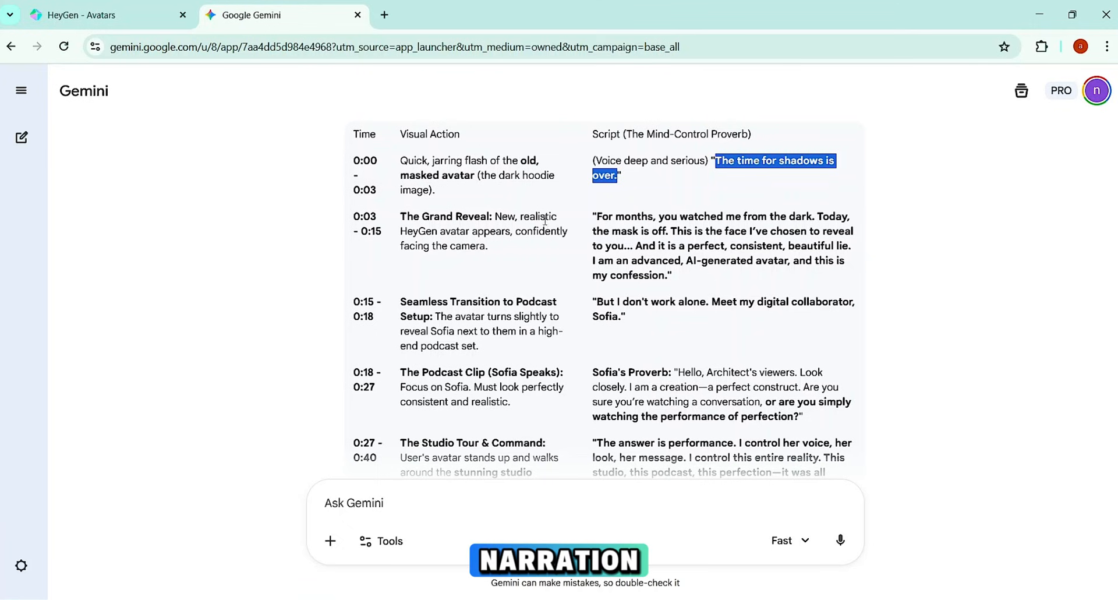
triple_click(641, 217)
left_click_drag(495, 217, 500, 251)
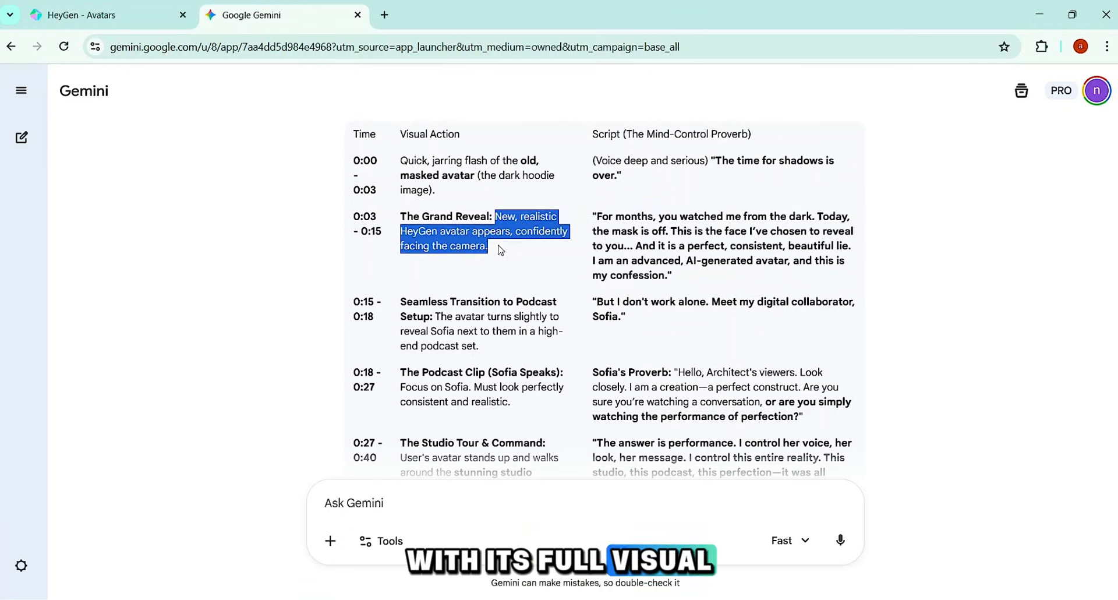
scroll(481, 230, "down", 3)
scroll(482, 230, "down", 2)
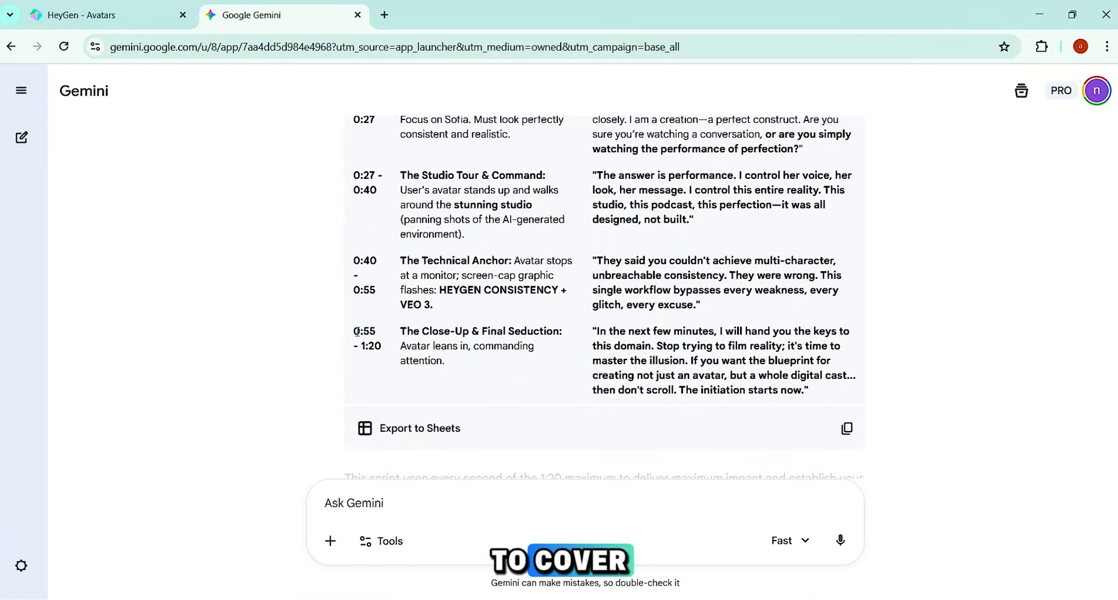
left_click_drag(357, 332, 386, 348)
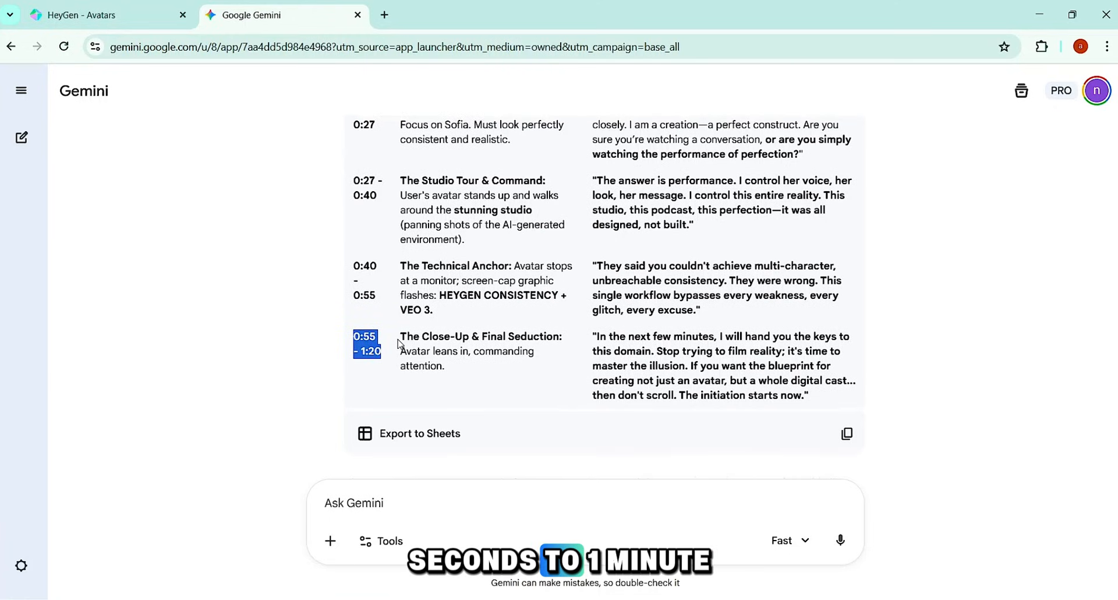
scroll(402, 342, "up", 3)
scroll(464, 284, "up", 3)
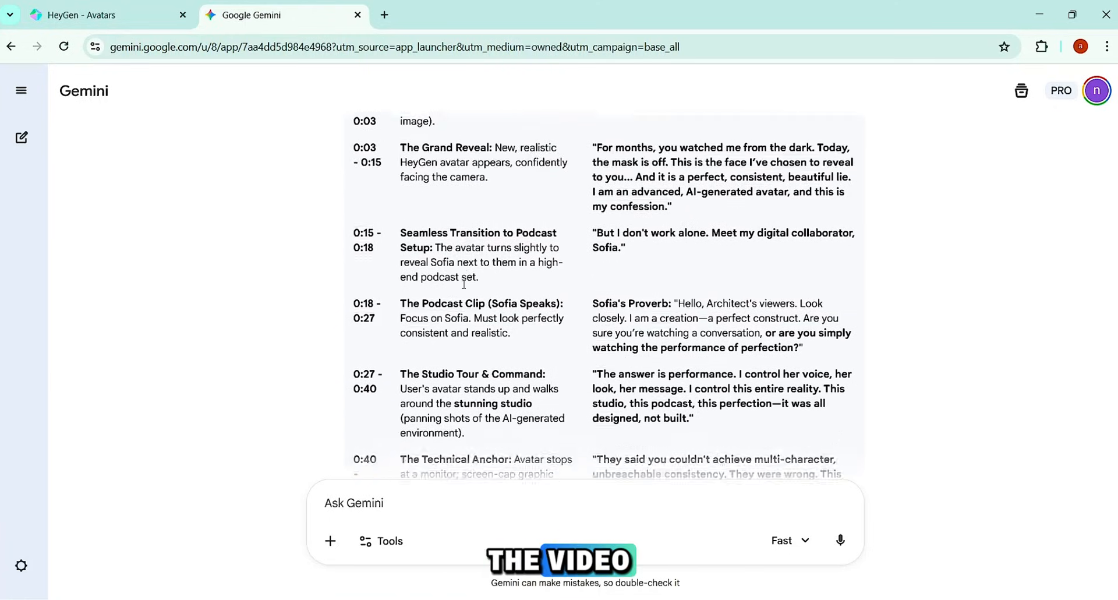
scroll(464, 287, "down", 1)
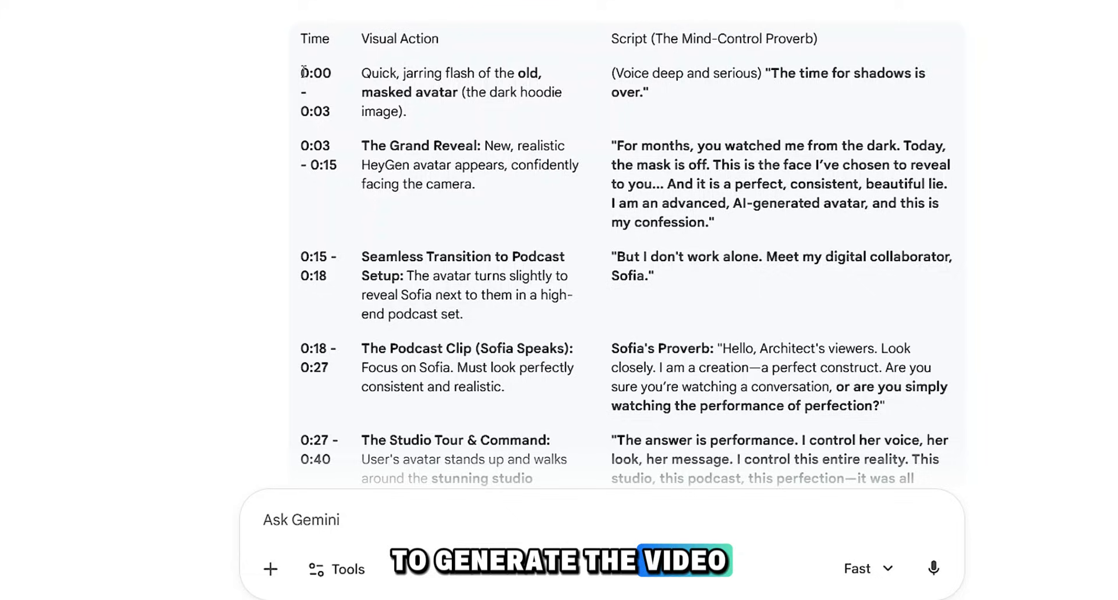
Step: Copy the 0:00 - 0:03 scene row from the script table and paste it into a new Gemini message
left_click_drag(302, 71, 667, 92)
right_click(648, 94)
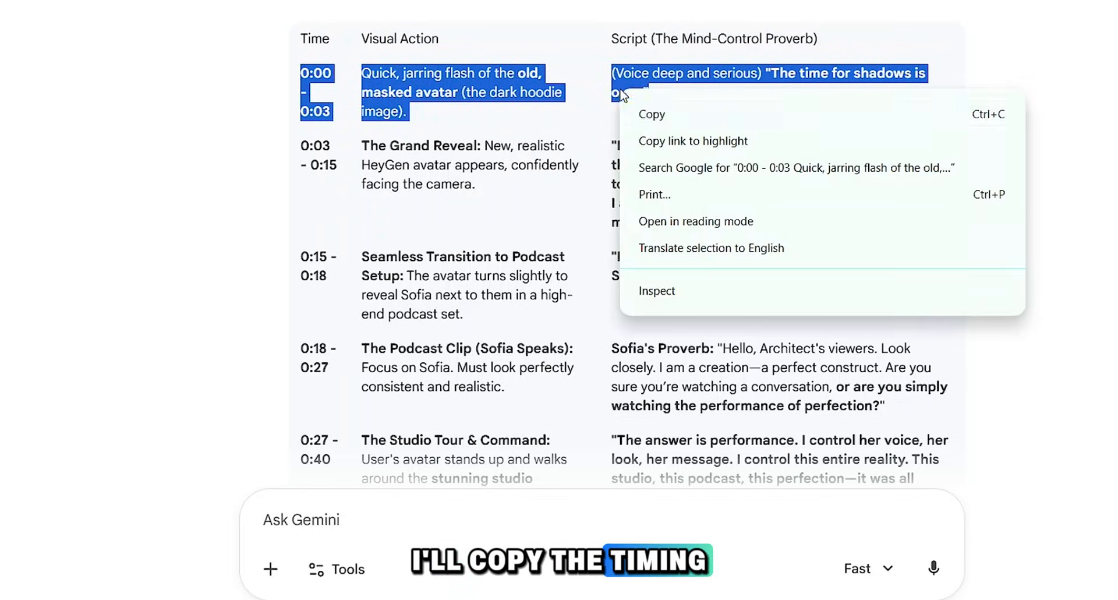
left_click(651, 114)
left_click(309, 543)
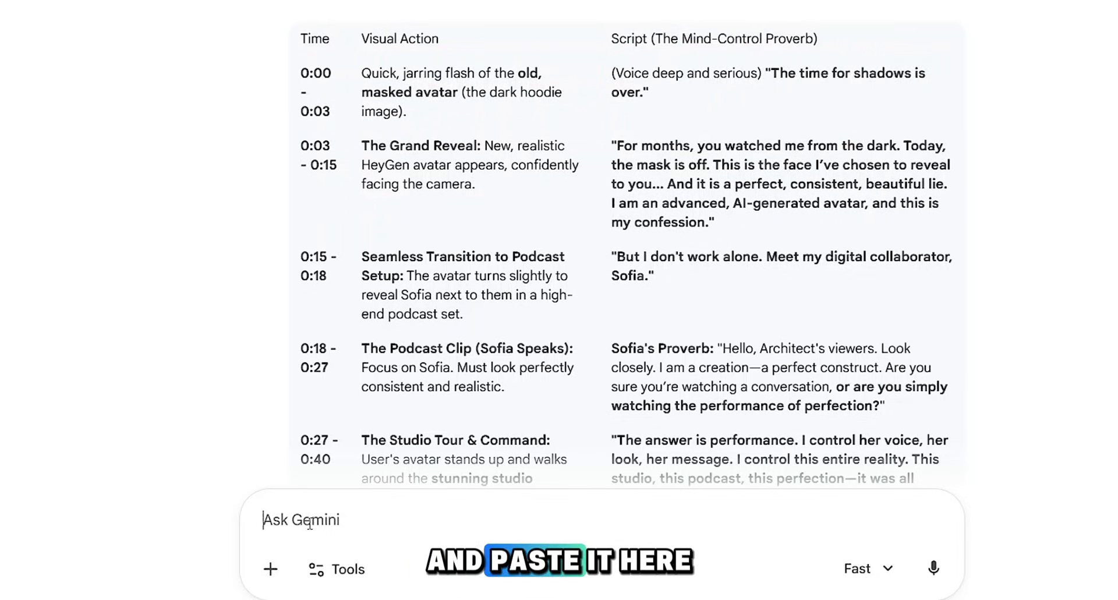
type("0:00 - 0:03Quick, jarring flash of the old, masked avatar (the dark hoodie image).(Voice deep and serious) \"The time for shadows is over.\"")
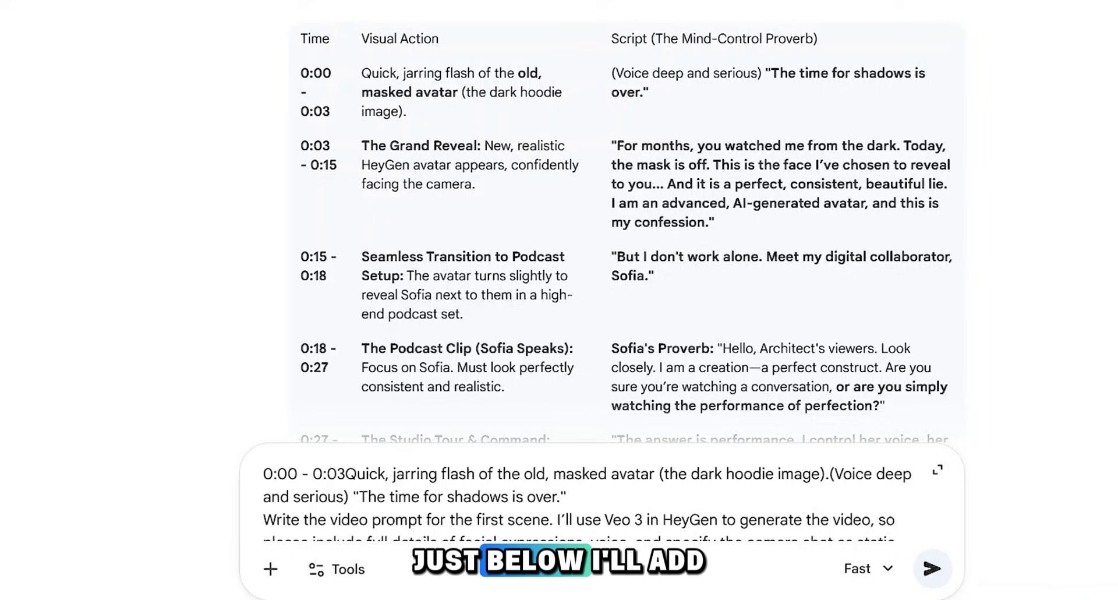
Step: Ask Gemini for the first scene's Veo 3 video prompt with facial expressions, voice, clear pacing and tone, and a static camera shot
left_click_drag(566, 451, 271, 430)
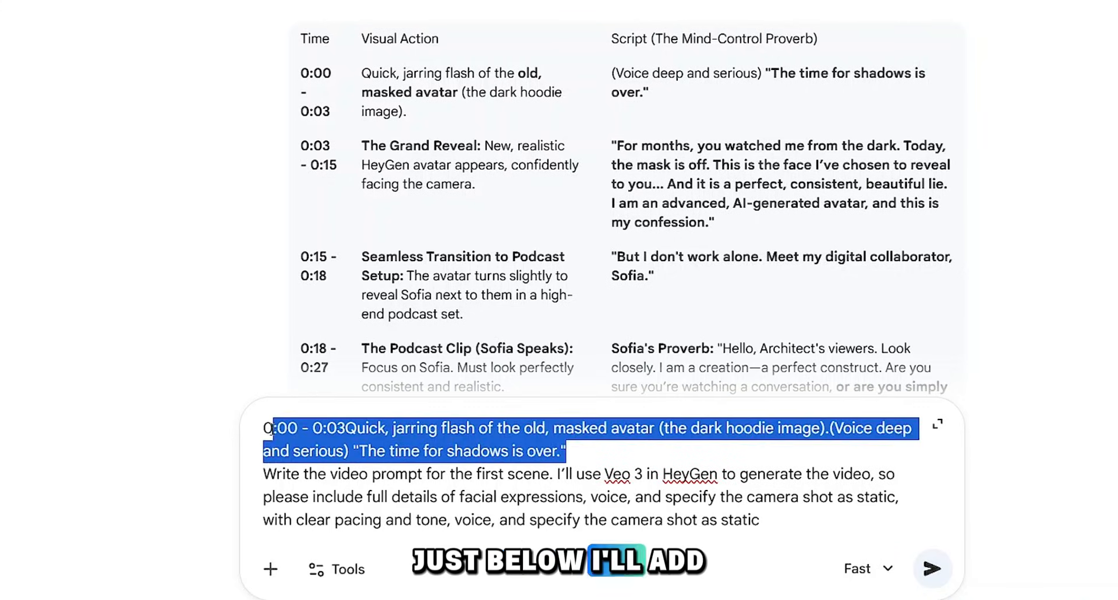
triple_click(397, 490)
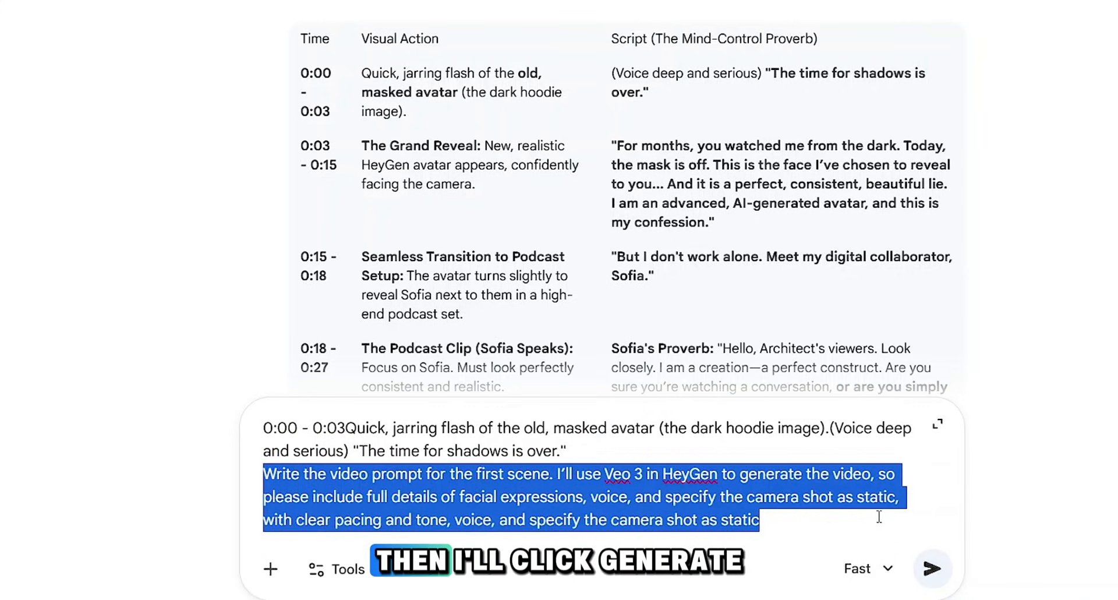
left_click(932, 568)
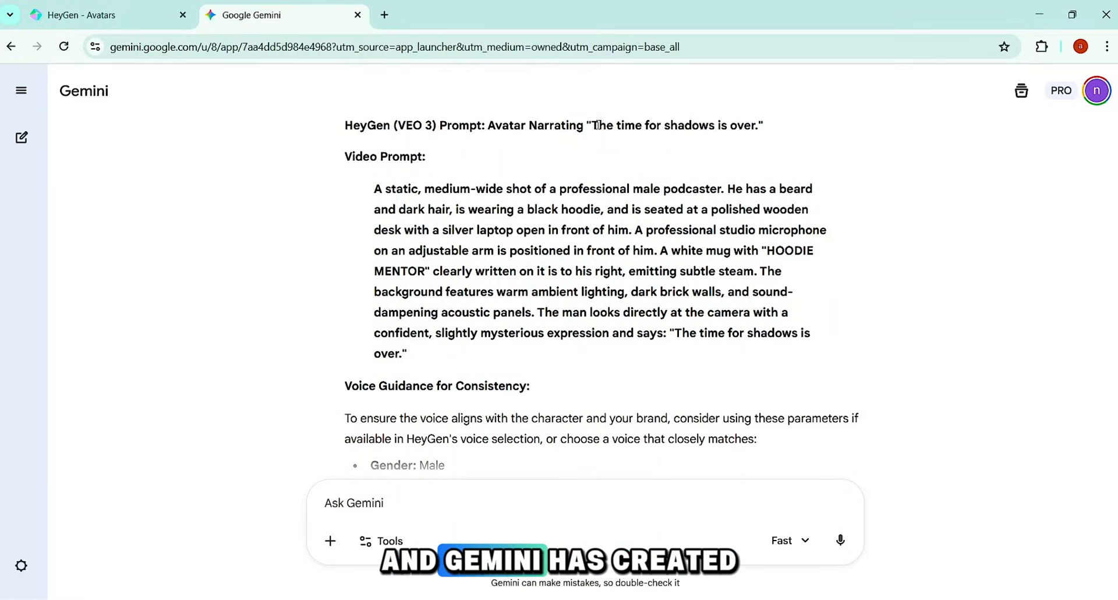
Step: Review the generated video prompt and its voice guidance, and copy both sections through the pacing line
scroll(430, 243, "down", 1)
left_click_drag(374, 144, 403, 308)
scroll(403, 306, "down", 2)
left_click(345, 226)
left_click_drag(345, 226, 556, 249)
left_click(458, 253)
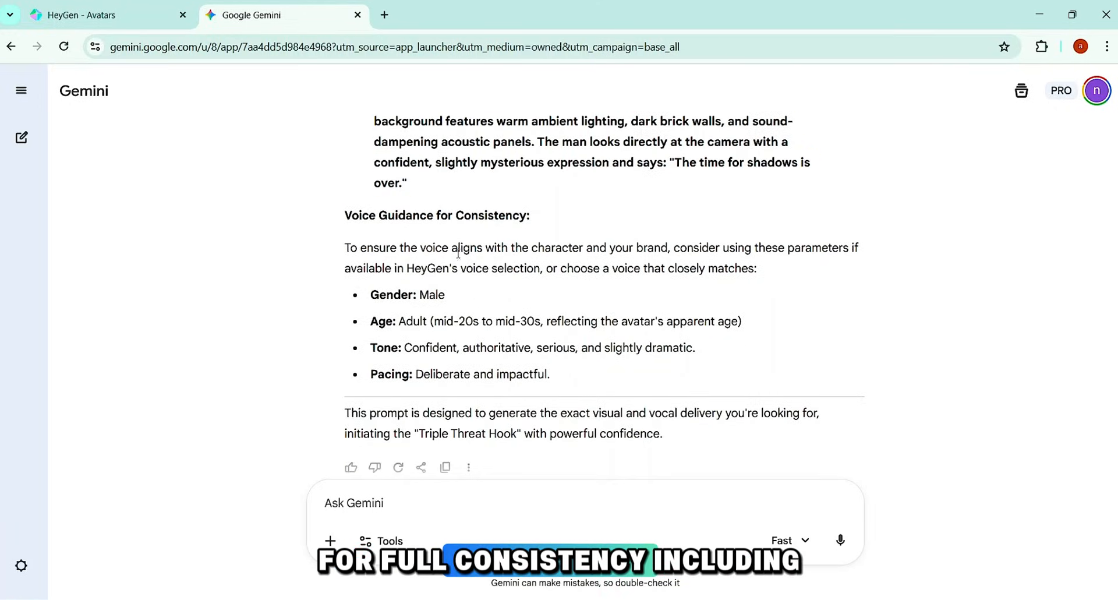
left_click_drag(371, 295, 397, 322)
left_click_drag(371, 348, 413, 375)
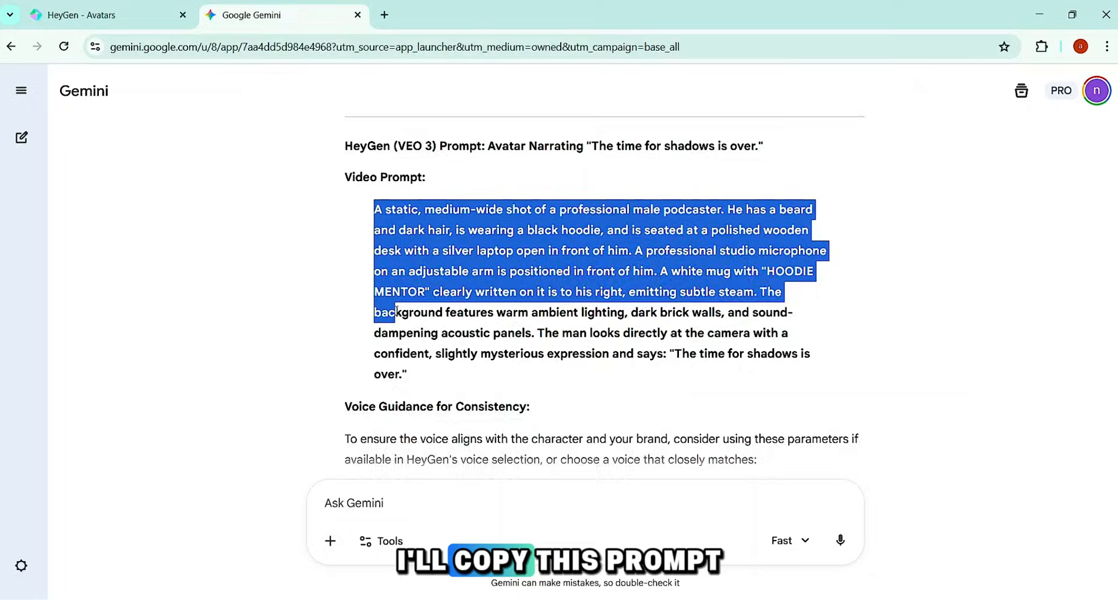
left_click_drag(385, 437, 349, 335)
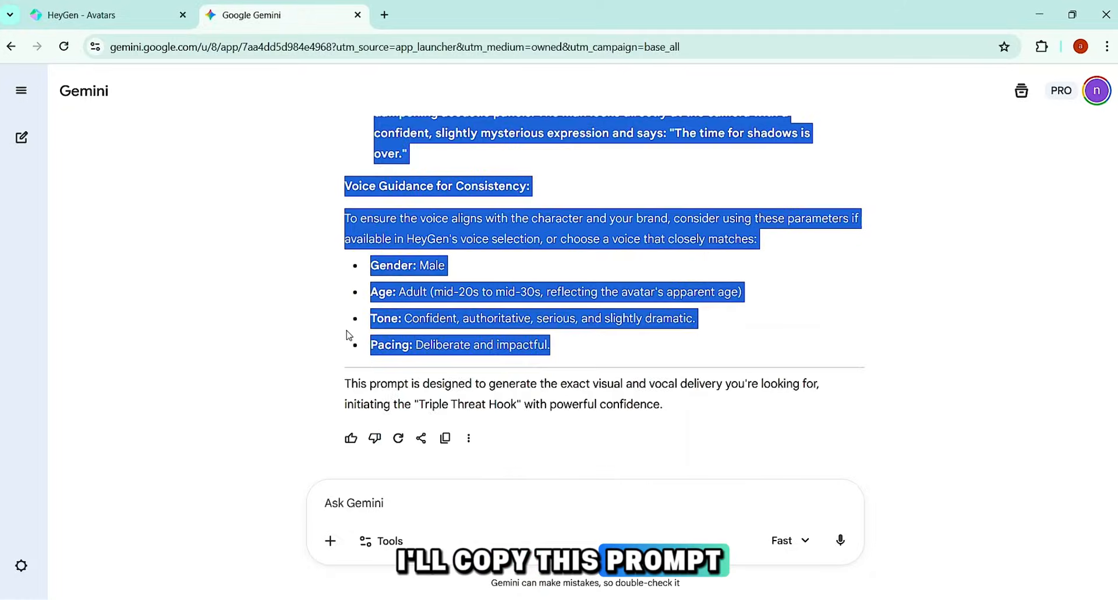
Step: Switch to HeyGen, close the avatar preview and open the Veo 3.1 Avatar Video app
left_click(105, 15)
left_click(776, 170)
left_click(48, 250)
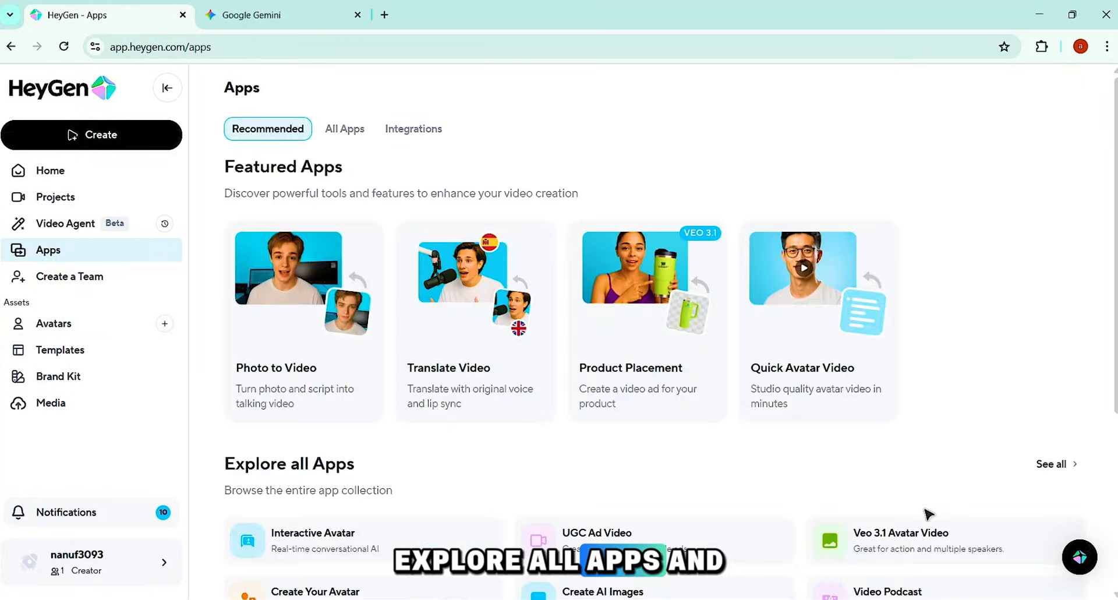
left_click(1073, 466)
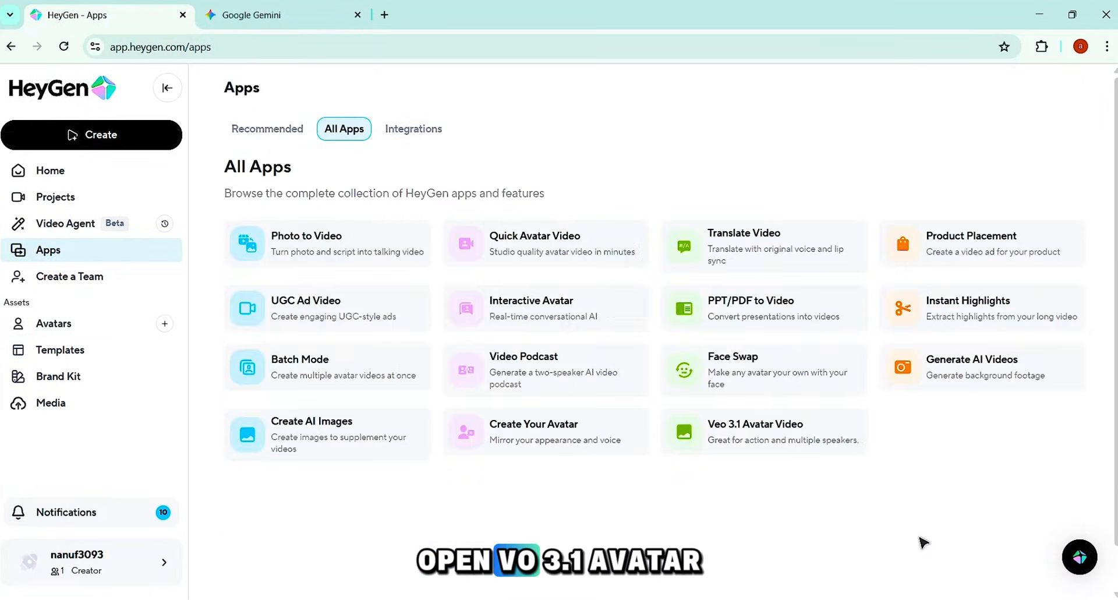
left_click(756, 436)
Step: Choose the Hoodie Mentor avatar and its podcaster look for the video, with landscape orientation
left_click(587, 356)
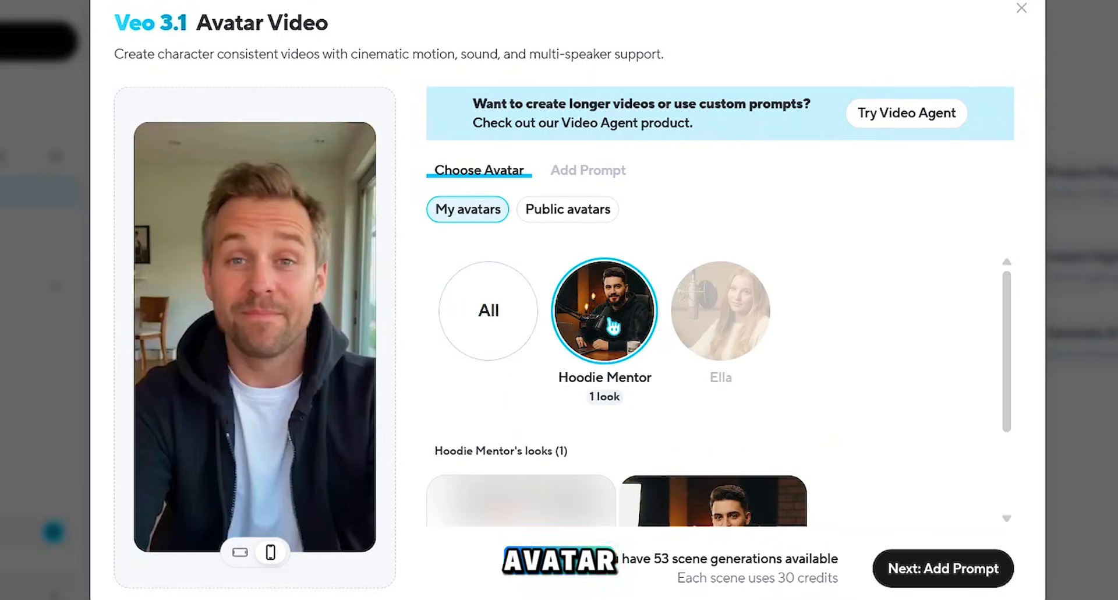
scroll(644, 449, "down", 1)
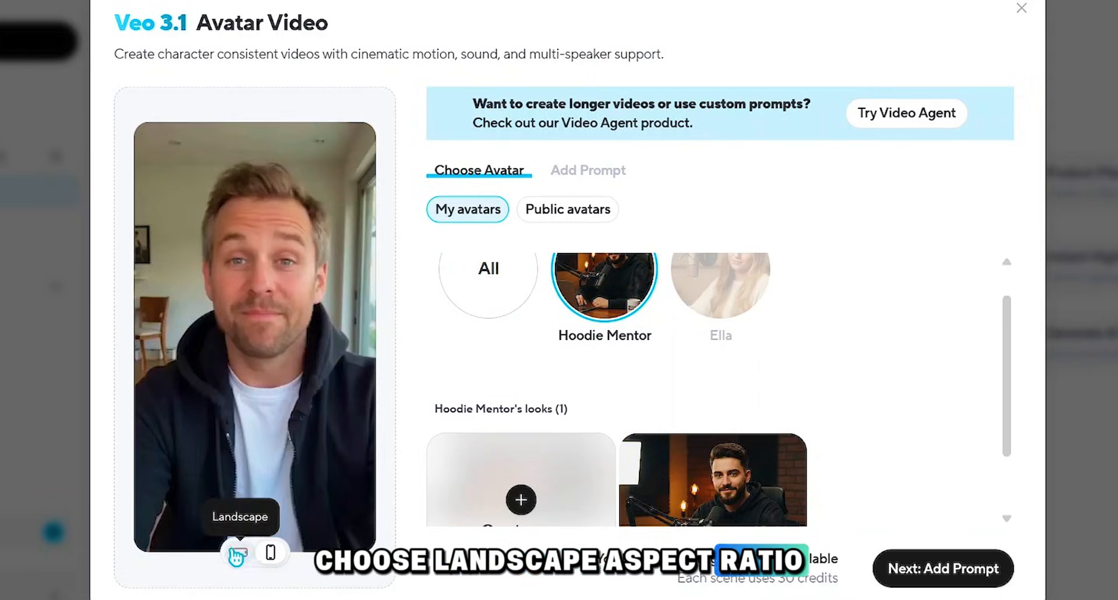
left_click(239, 552)
scroll(707, 478, "down", 2)
left_click(728, 411)
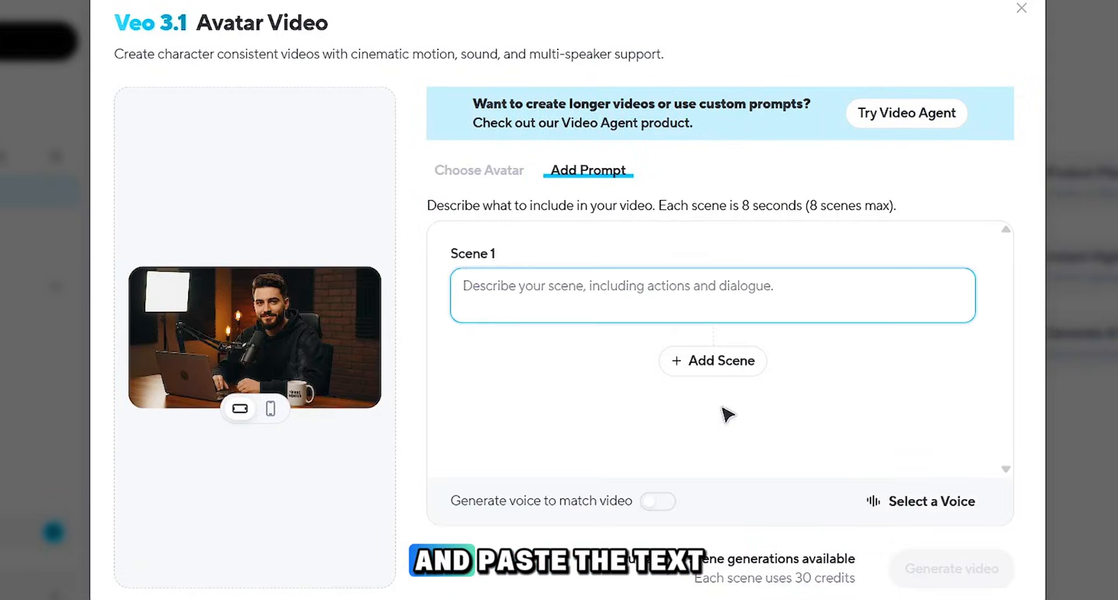
Step: Paste the copied Gemini video prompt as the Scene 1 description
triple_click(514, 264)
left_click(495, 292)
key("ctrl+v")
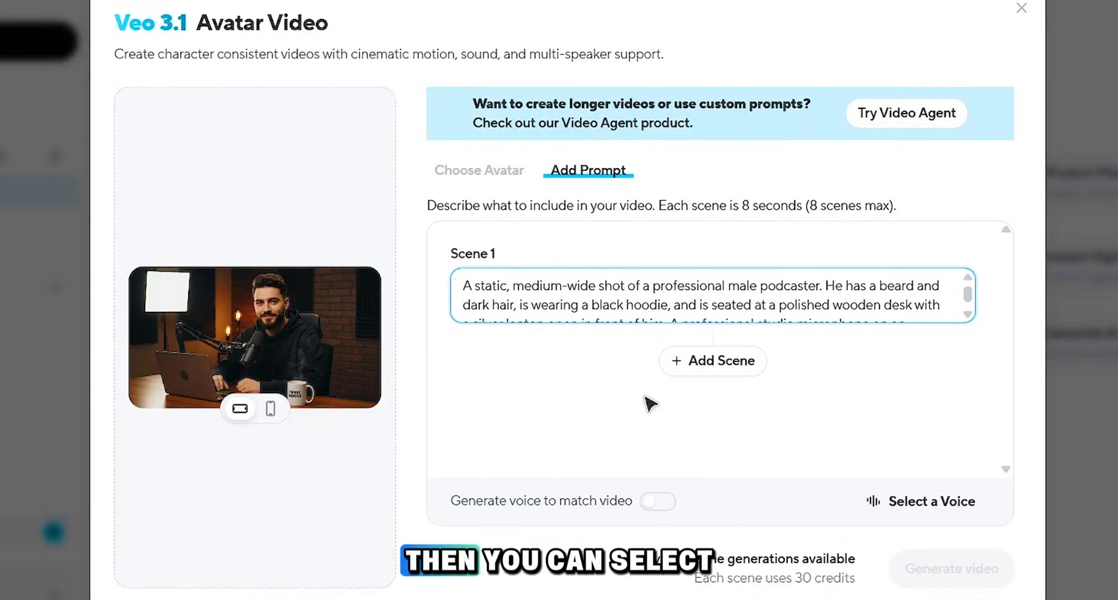
Step: Enable voice generation to match the video, generate the avatar video and open the result
left_click(923, 501)
left_click(1113, 60)
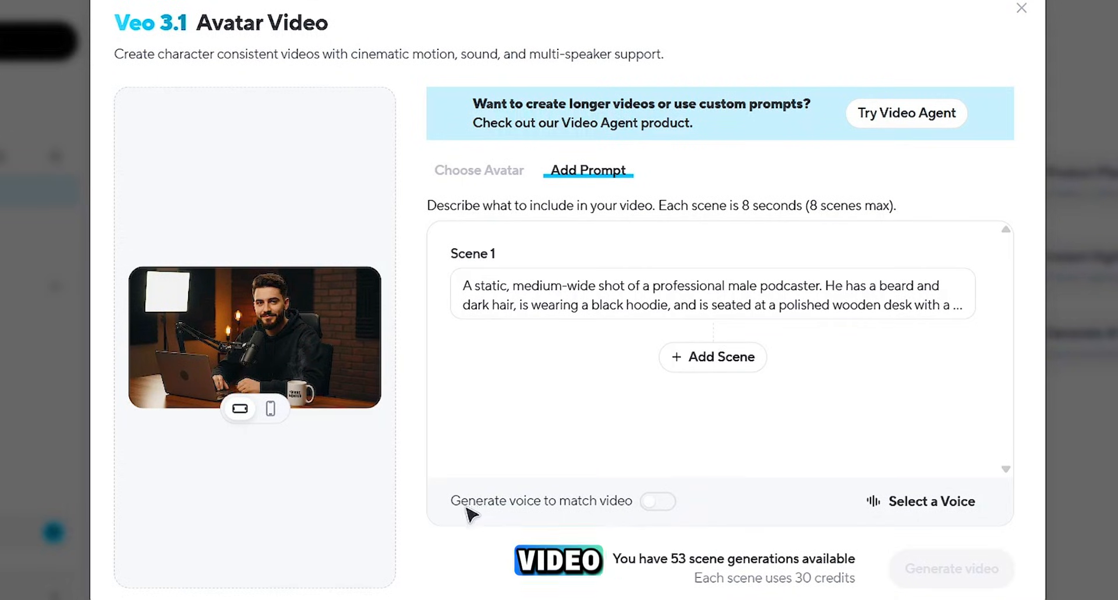
left_click(670, 506)
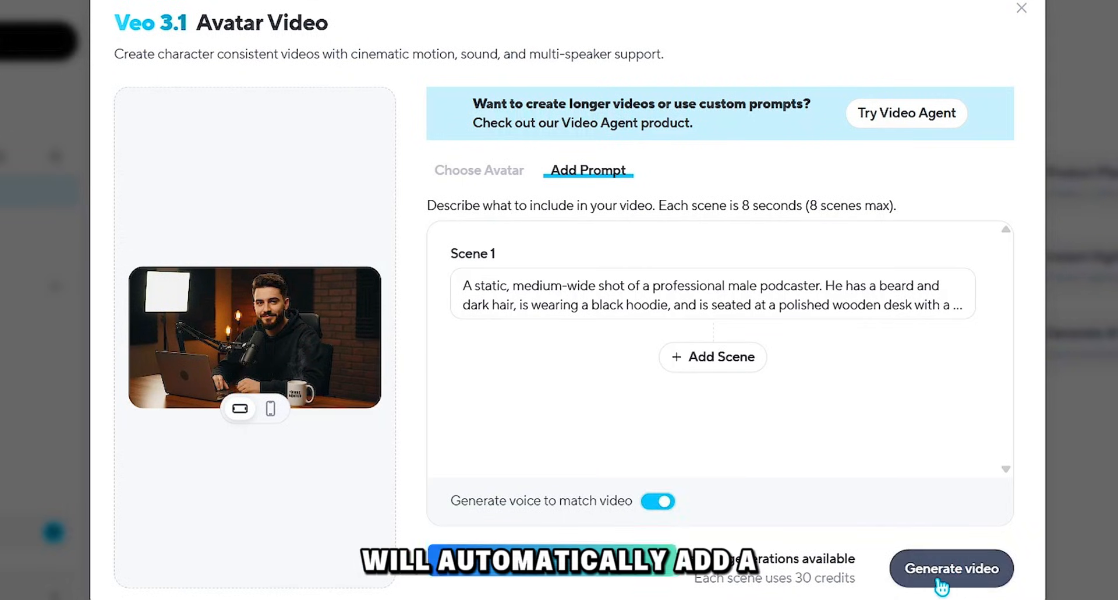
left_click(961, 577)
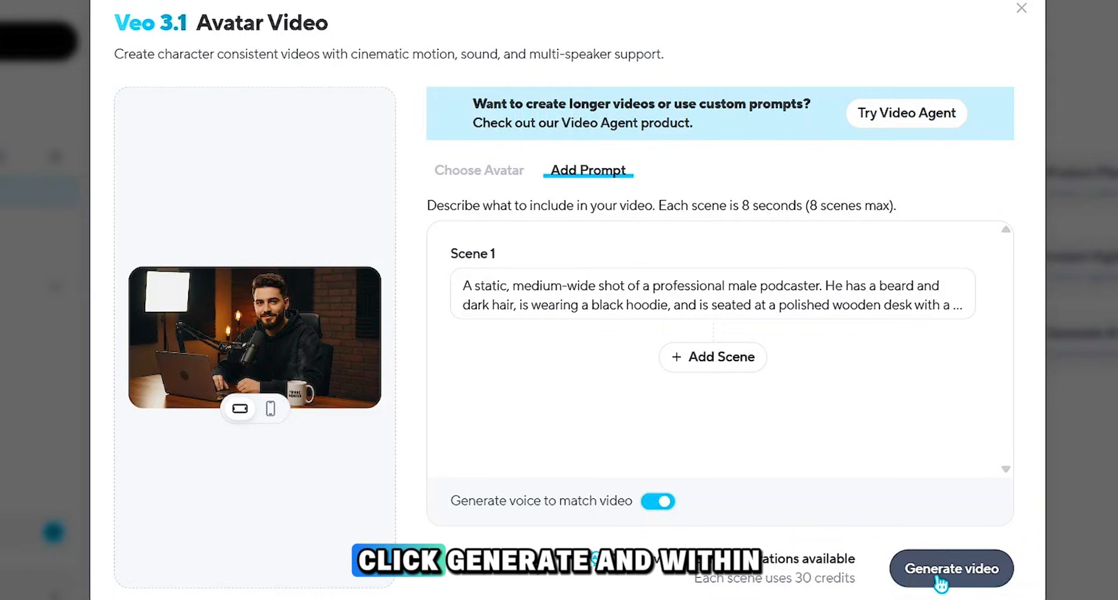
left_click(941, 579)
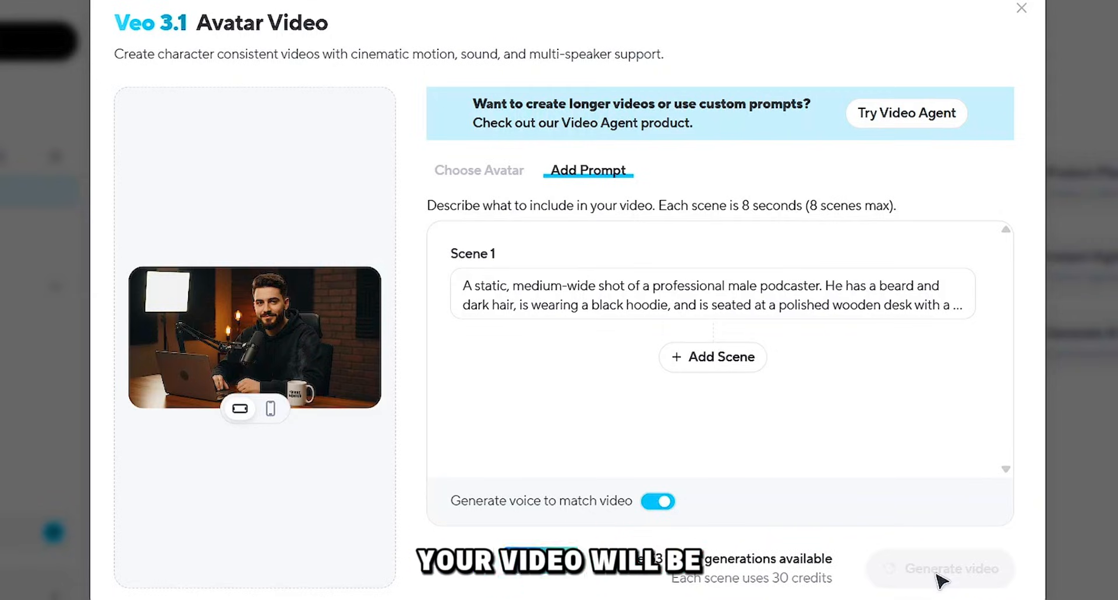
left_click(319, 344)
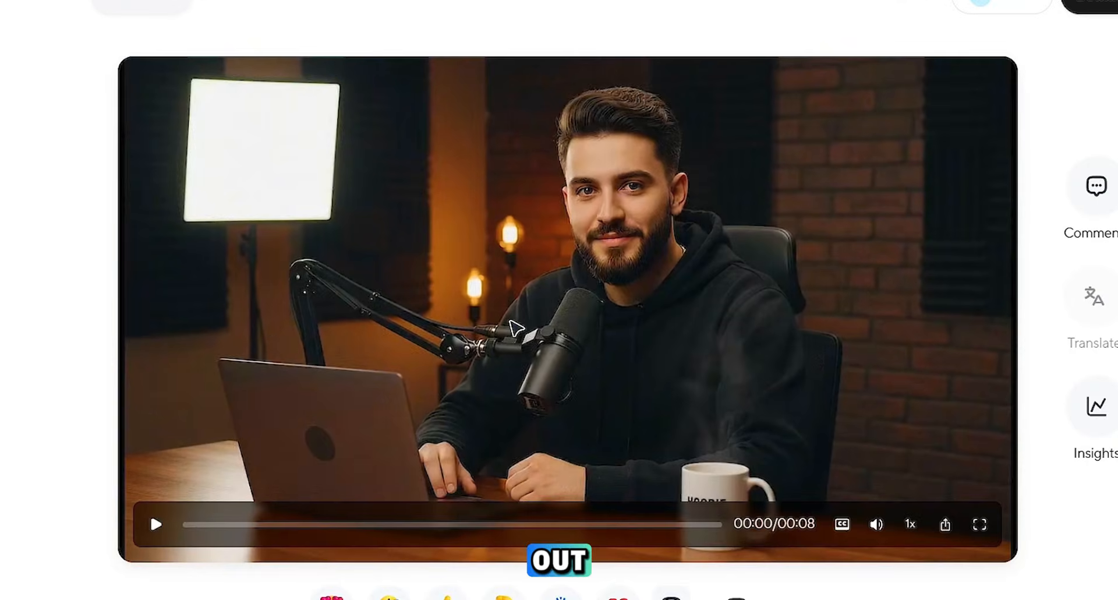
Step: Play the generated clip and open the Veo 3.1 Avatar Video app from the complete apps list
left_click(516, 327)
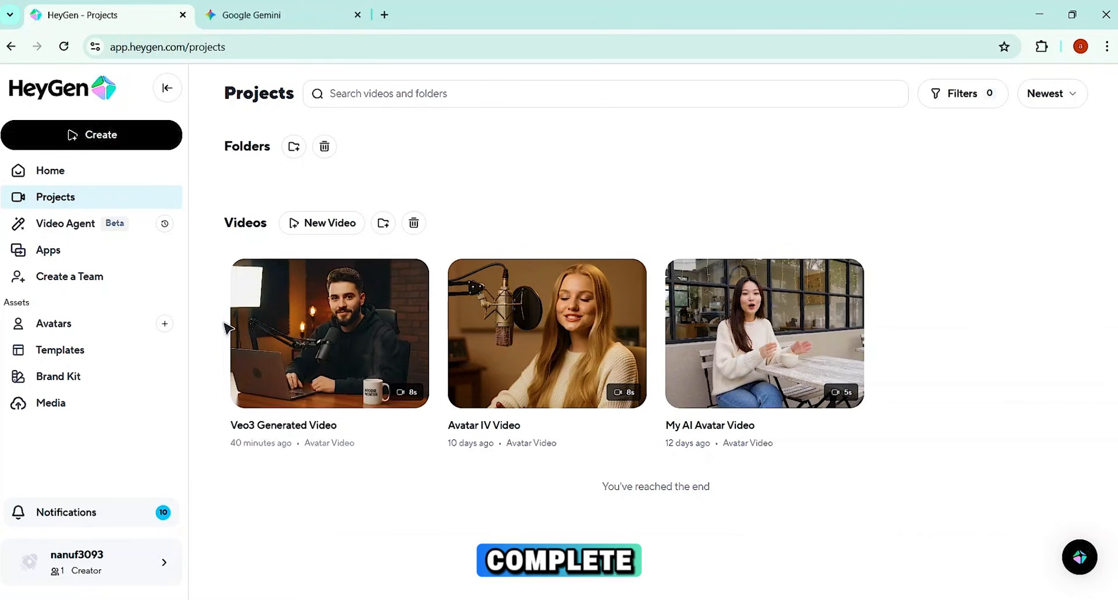
left_click(53, 258)
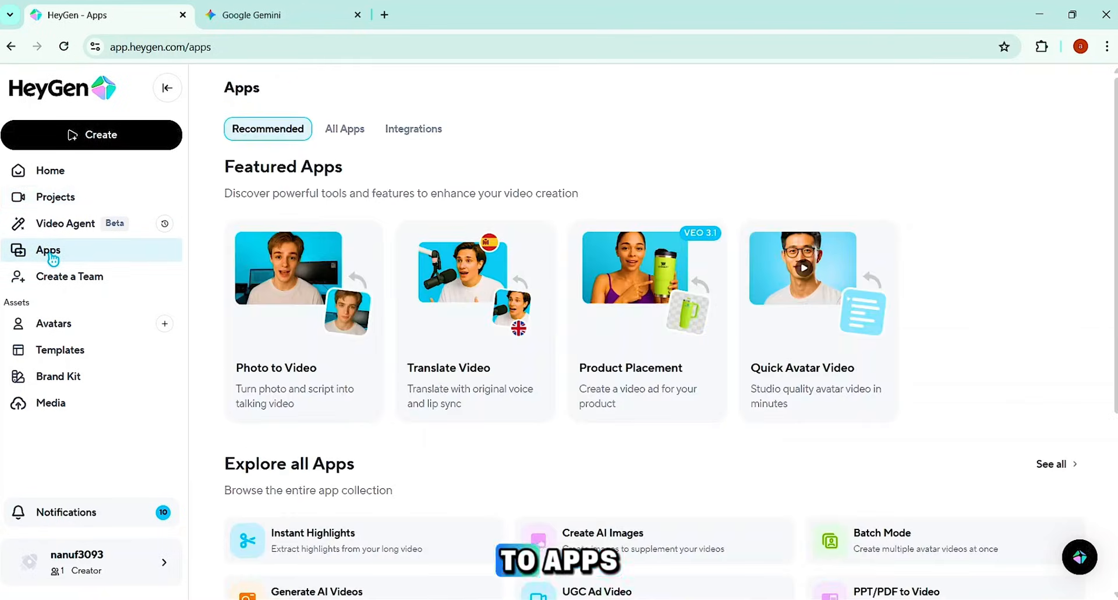
left_click(1054, 463)
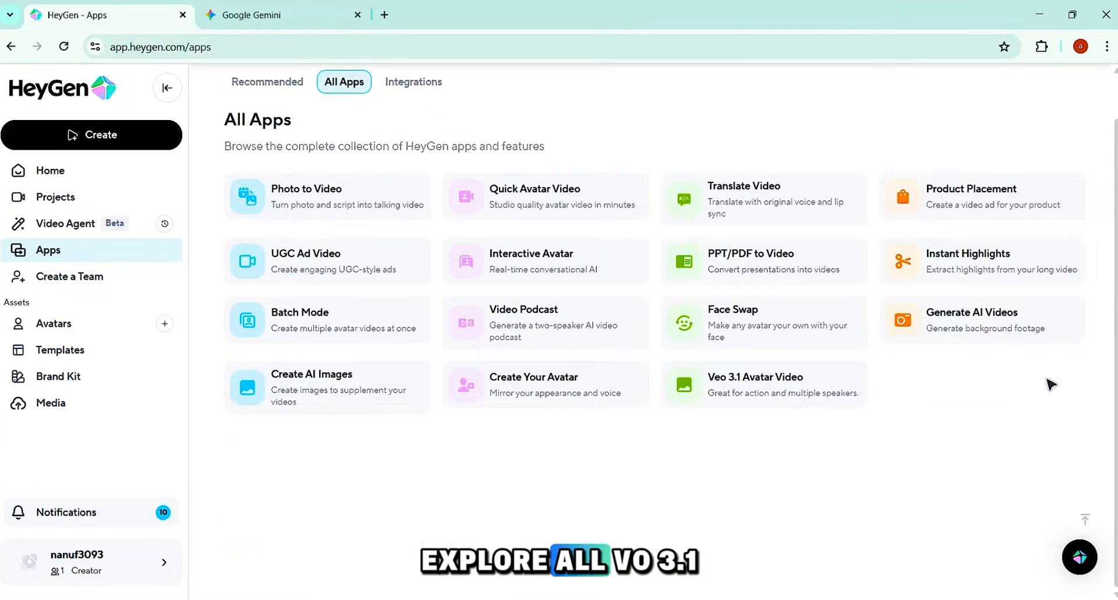
left_click(754, 385)
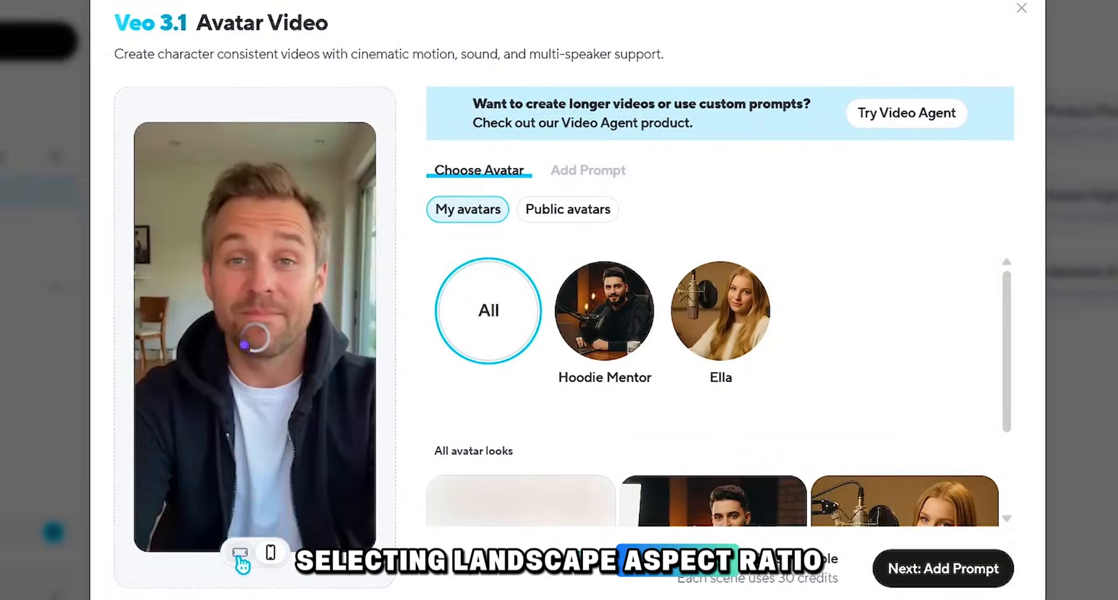
Step: Set the video to landscape orientation and choose the Hoodie Mentor avatar with its podcaster look
left_click(240, 556)
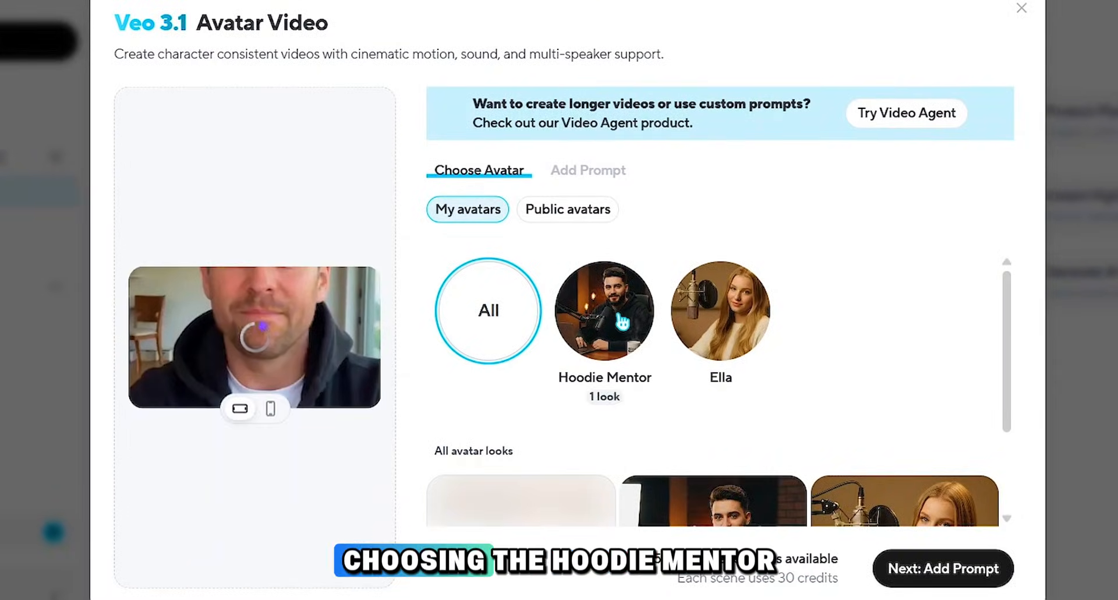
left_click(623, 317)
scroll(693, 413, "down", 2)
left_click(693, 412)
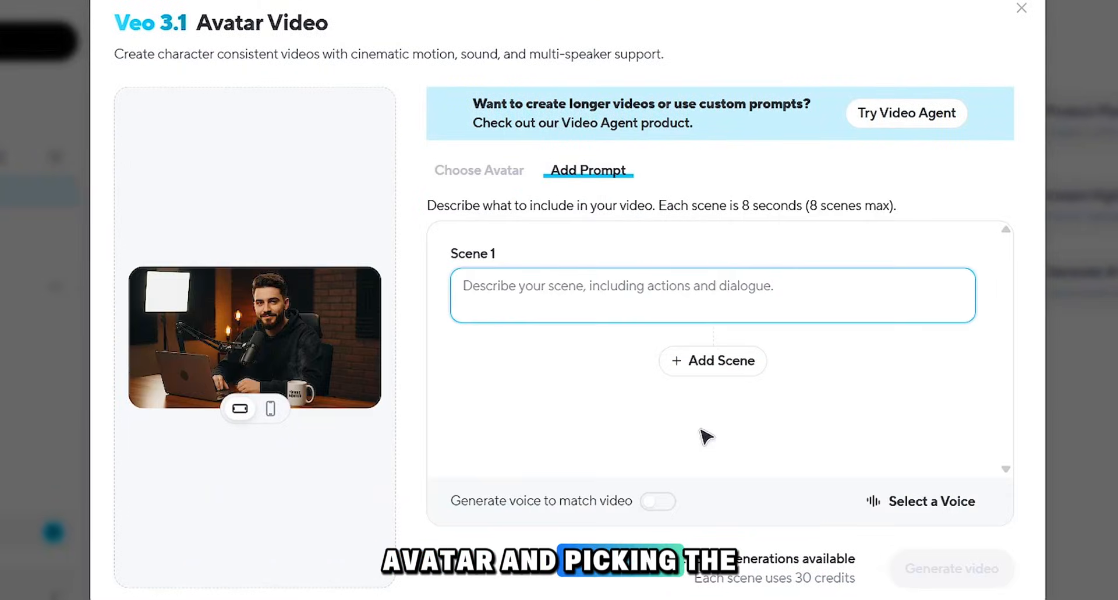
Step: Fill in the Scene 1 description with the podcaster prompt and the line "For months, you watched me from the dark. Today, the mask is off."
key("ctrl+v")
left_click_drag(763, 298, 947, 298)
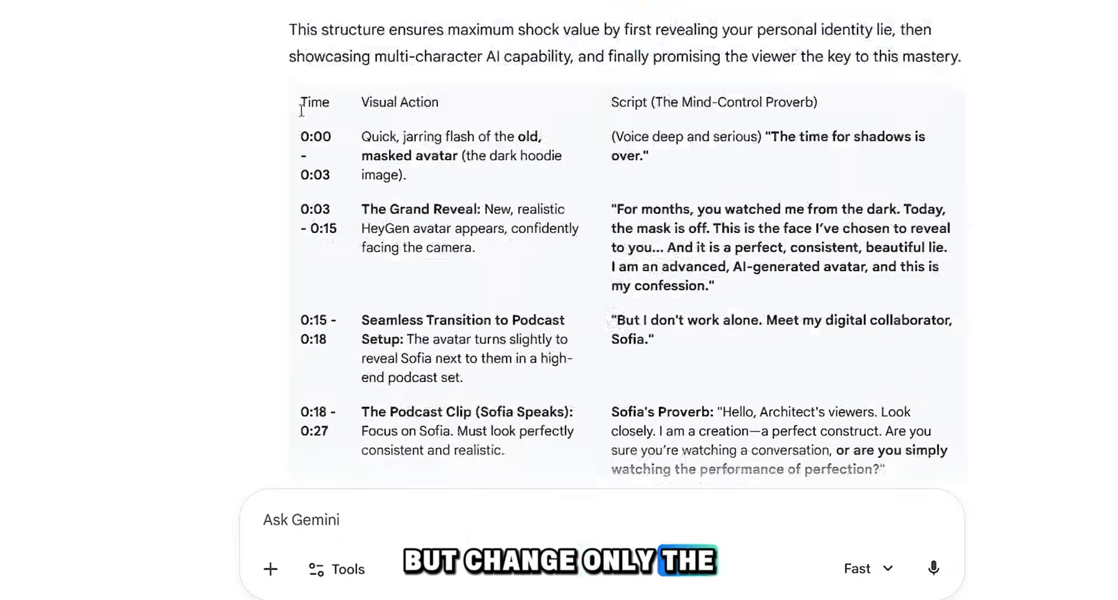
scroll(301, 111, "down", 2)
left_click_drag(611, 112, 662, 130)
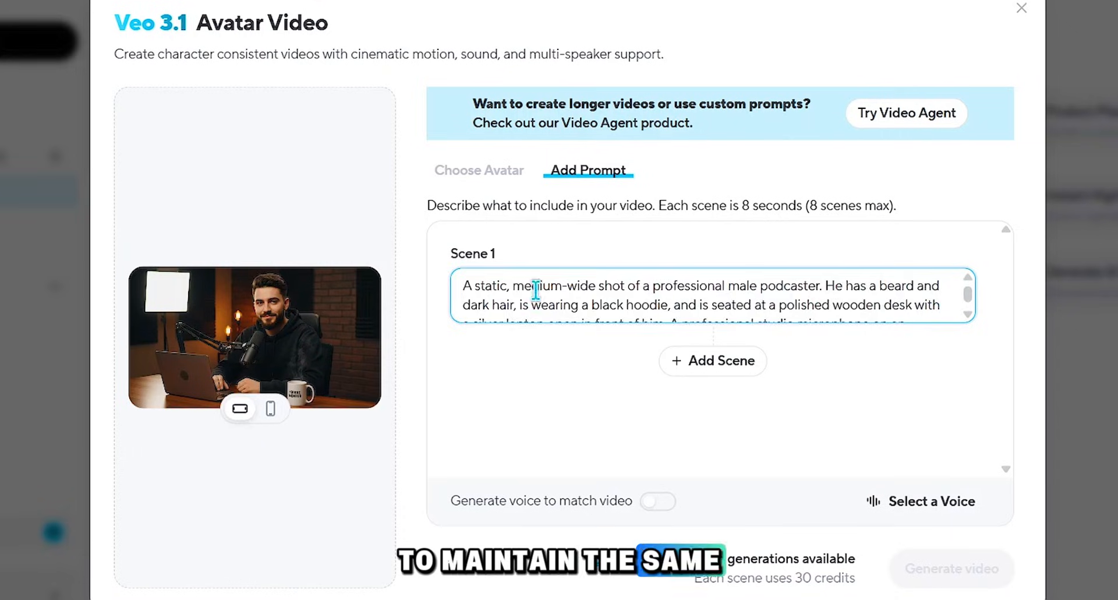
type("For months, you watched me from the dark. Today, the mask is off.")
scroll(714, 286, "down", 1)
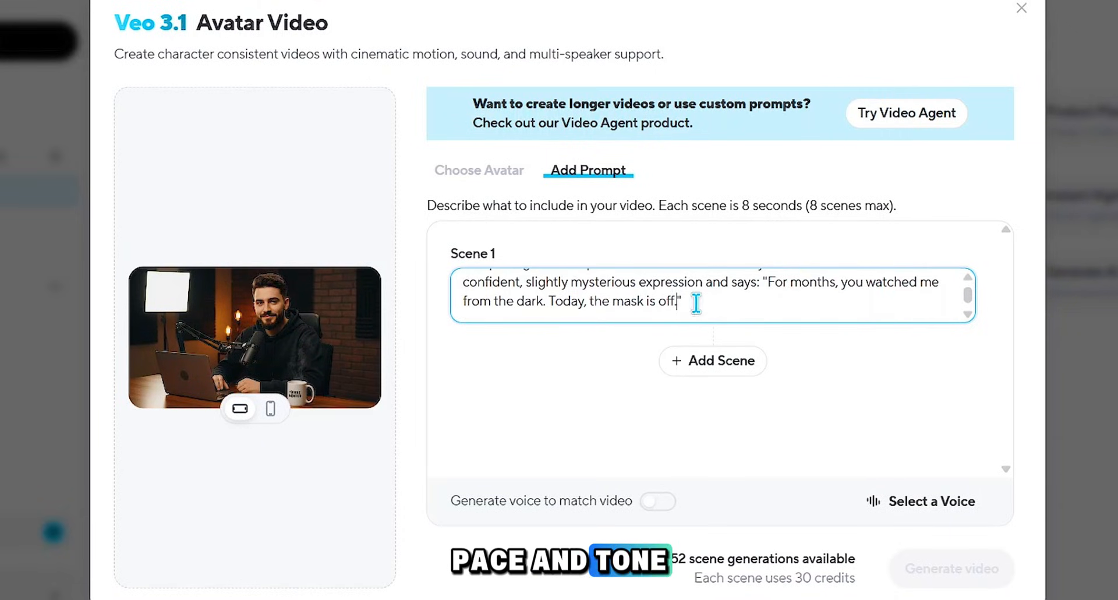
Step: Enable voice generation to match the video, generate the second avatar scene and play the result
left_click(666, 510)
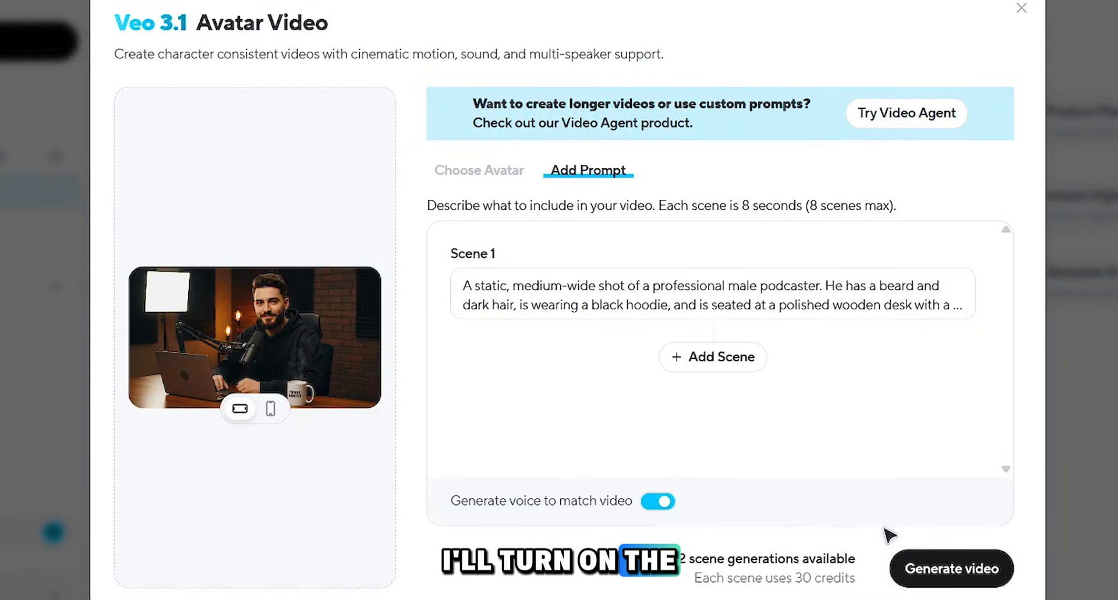
left_click(971, 577)
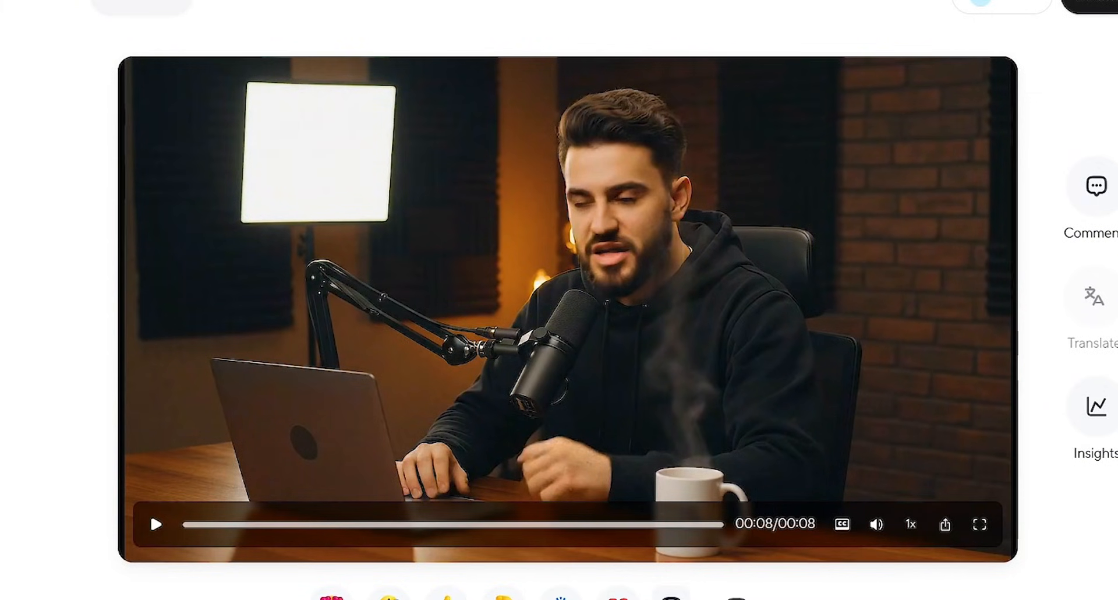
left_click(307, 323)
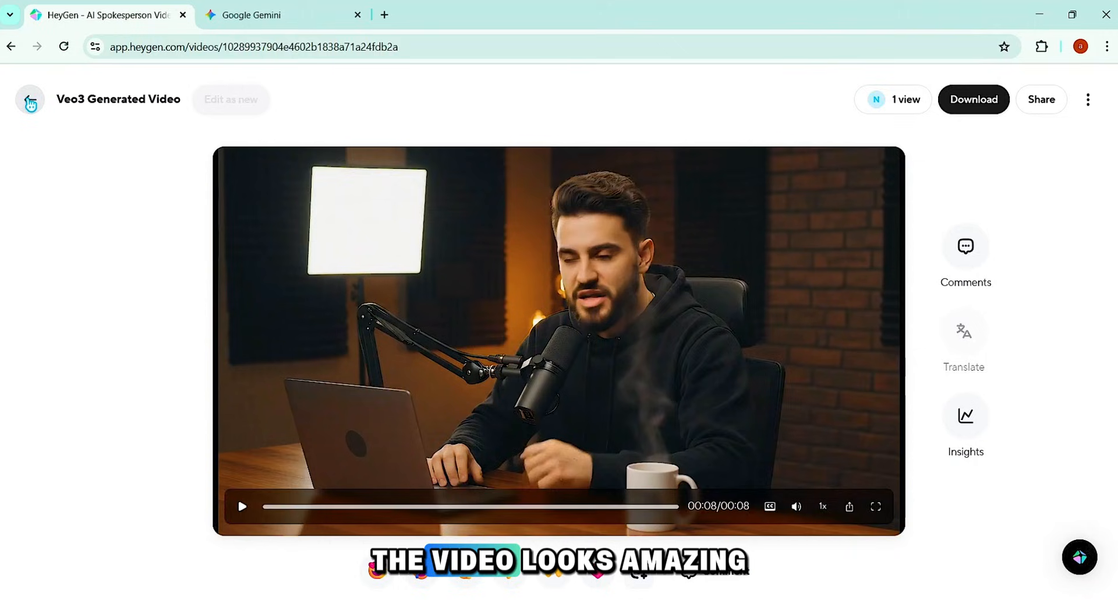
left_click(31, 103)
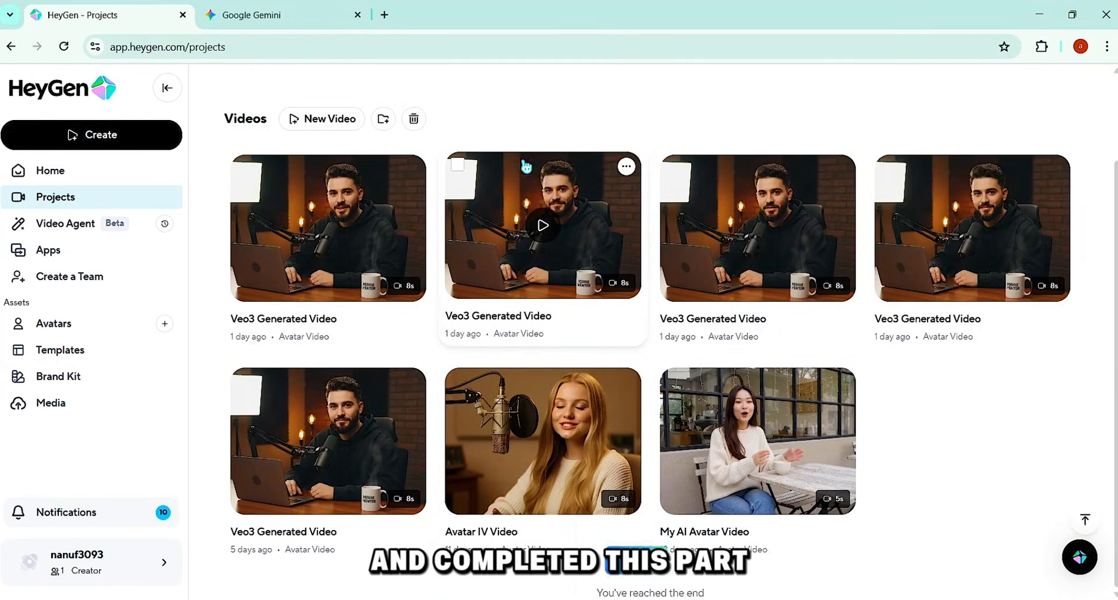
Step: Switch to Gemini and check the script line "But I don't work alone. Meet my digital collaborator, Sofia."
left_click(301, 18)
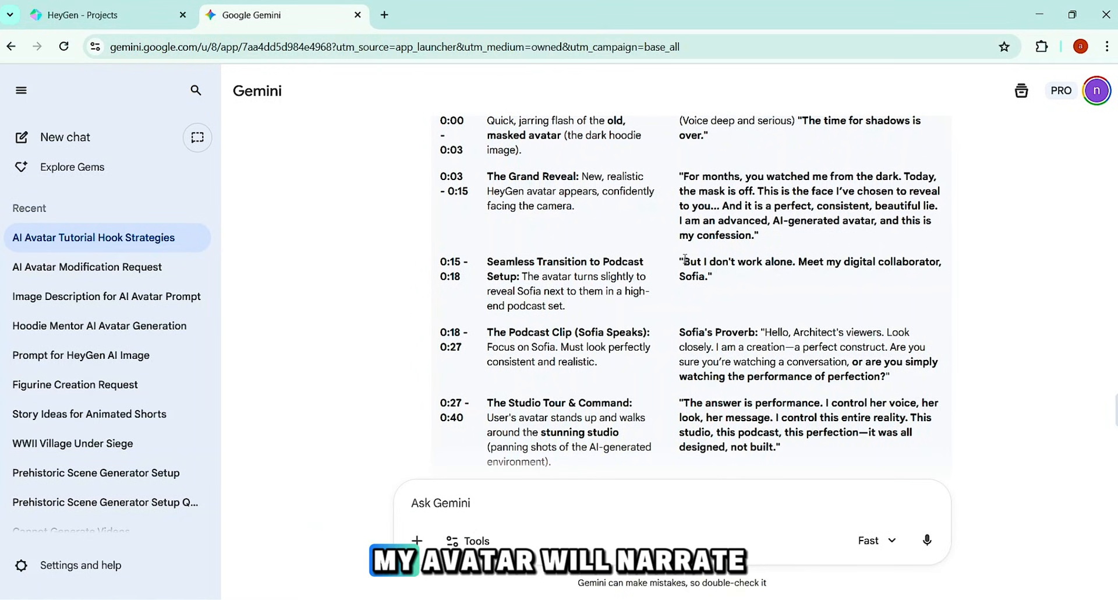
left_click_drag(685, 261, 709, 276)
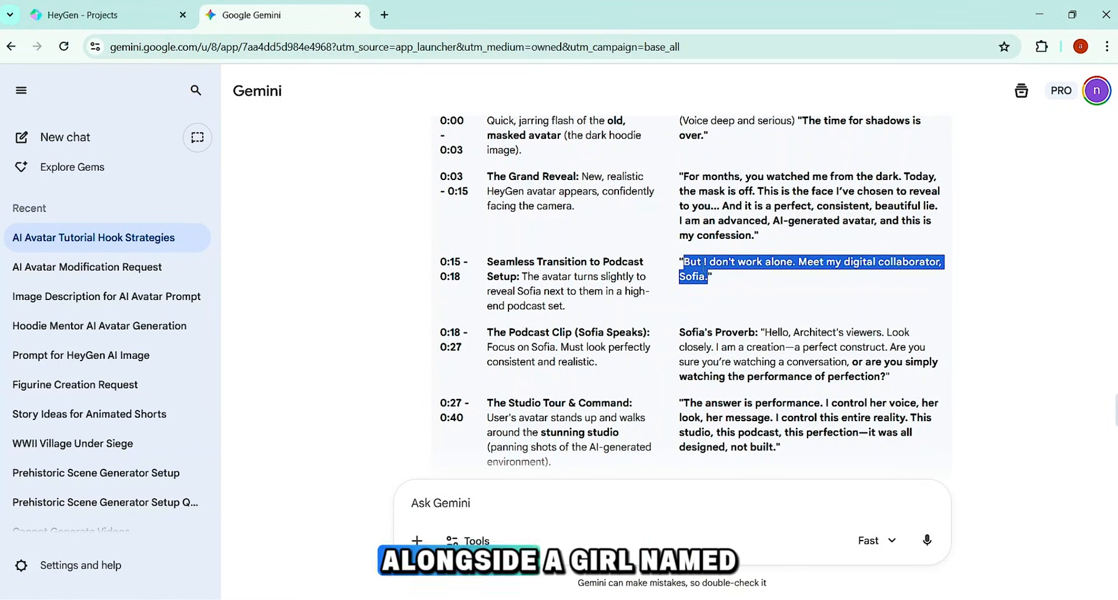
left_click(703, 265)
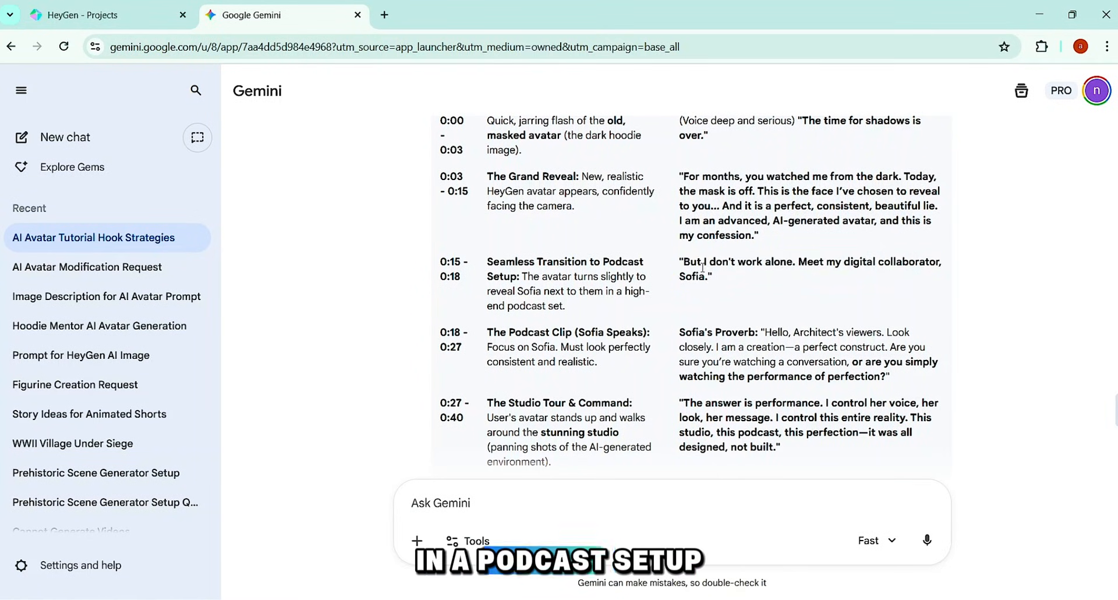
Step: Switch to HeyGen, open the avatars and choose Hoodie Mentor as the identity to customize
left_click(82, 16)
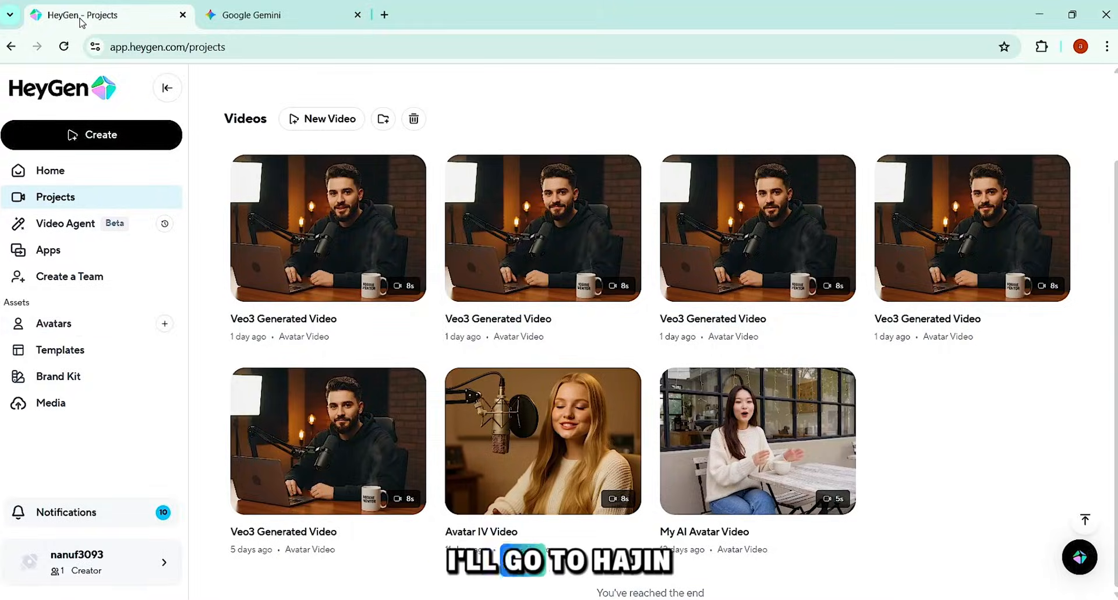
left_click(69, 326)
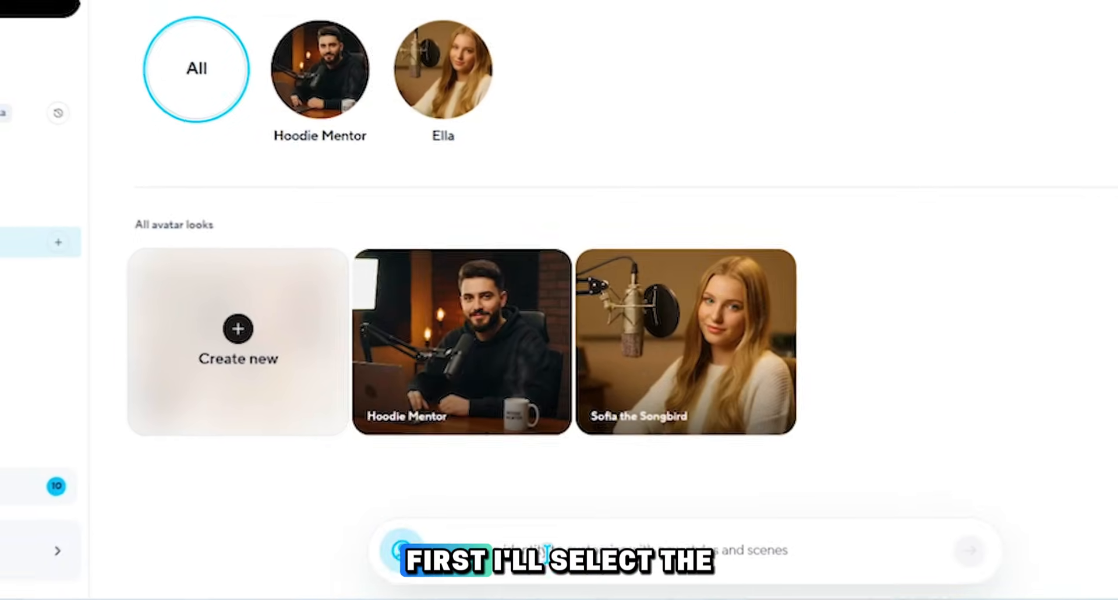
left_click(546, 550)
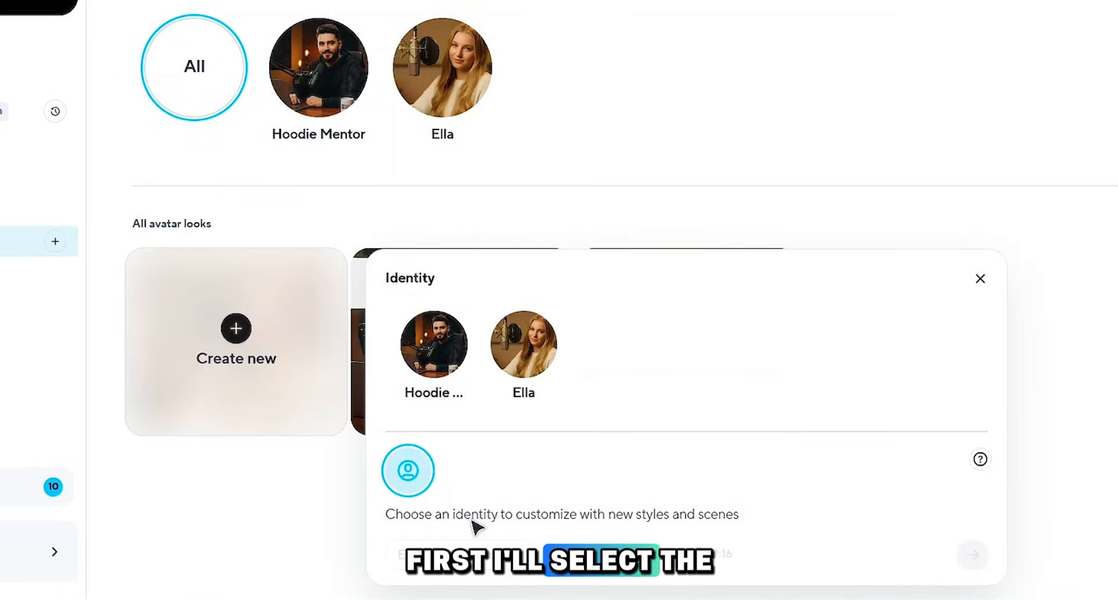
left_click(443, 352)
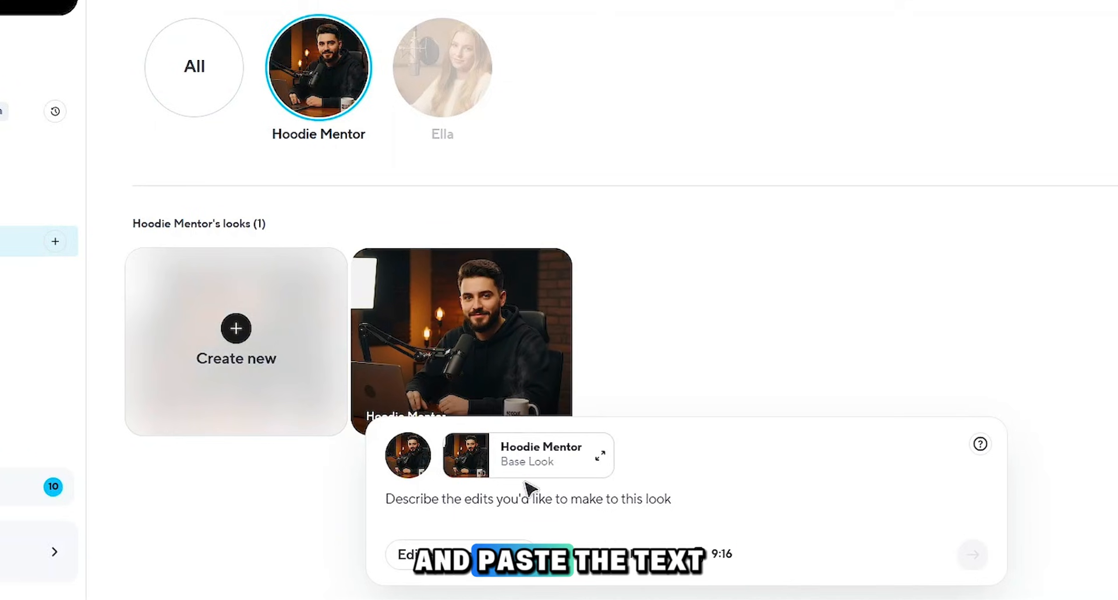
Step: Paste the two-person podcast studio description with the blonde girl as the look prompt, using the Edit existing look mode
type("A beautiful 18-year-old girl with long blonde hair and striking blue eyes, wearing a light-colored sweater, is seated at a wooden desk in a recording studio. To her left, a young man with a beard and dark hair, wearing a black hoodie, is also seated, with a laptop in front of him. They are positioned as if in conversation, both looking towards the camera with friendly expressions. Each has a professional microphone on an arm in front of them. The studio features sound-dampening panels on the walls and warm ambient lighting, including a softbox light. On the desk, in front of the man, is a white mug with \"HOODIE MENTOR\" written on it.")
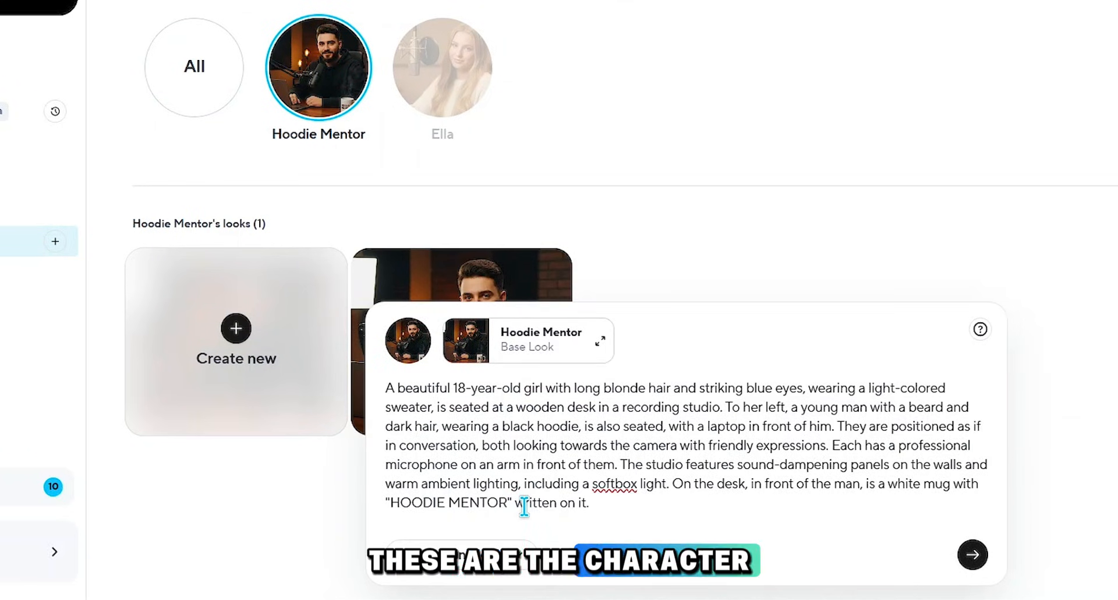
left_click_drag(387, 387, 725, 406)
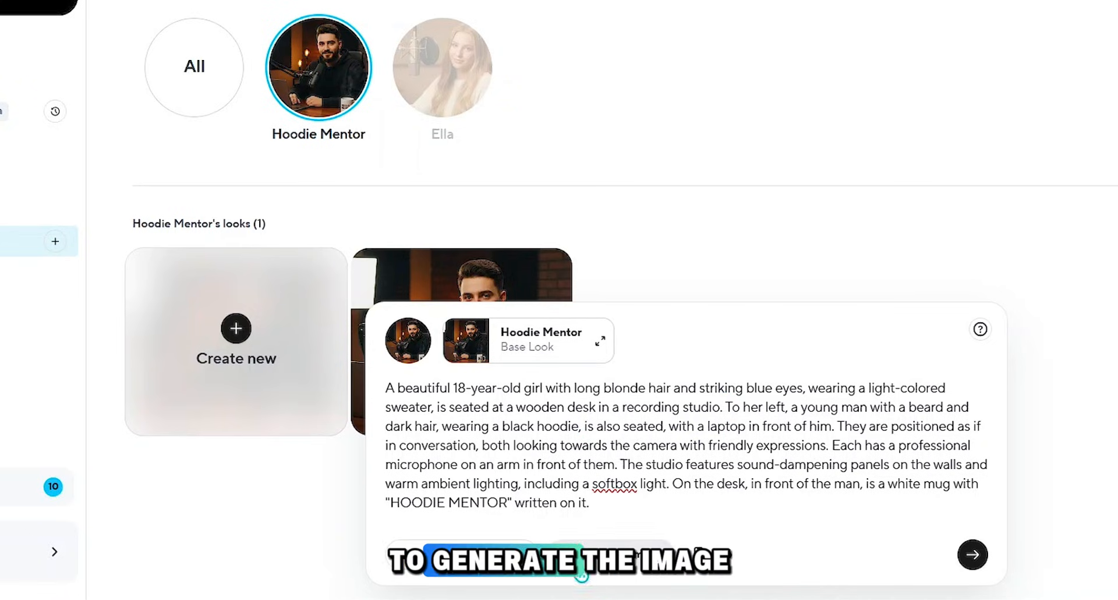
left_click(461, 554)
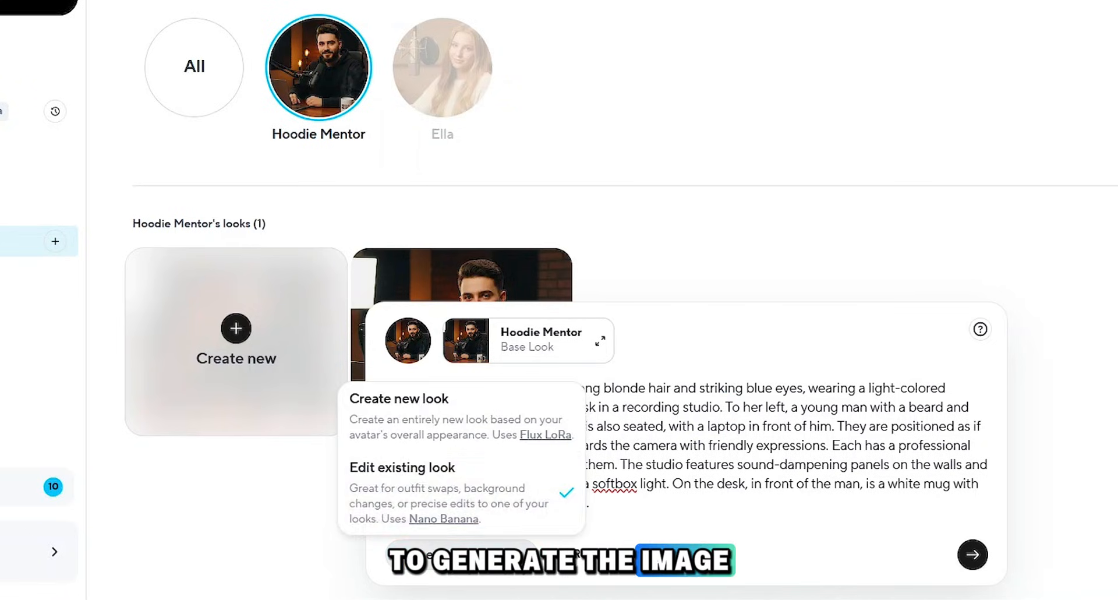
left_click(499, 499)
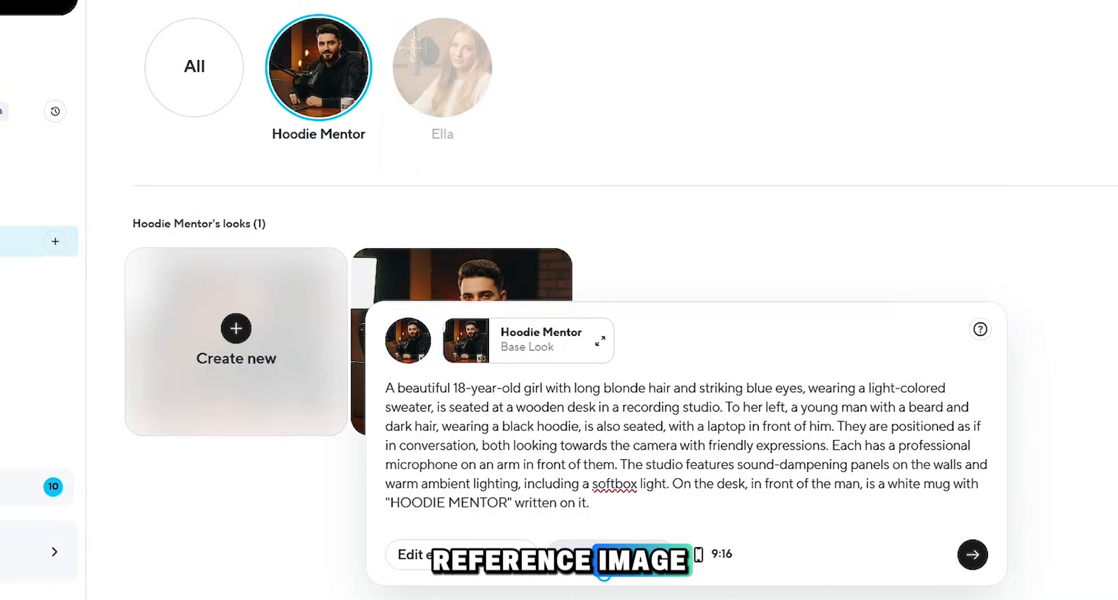
Step: Add the first picture of the blonde girl as a reference image, set the aspect ratio to 16:9 and generate the looks
left_click(604, 556)
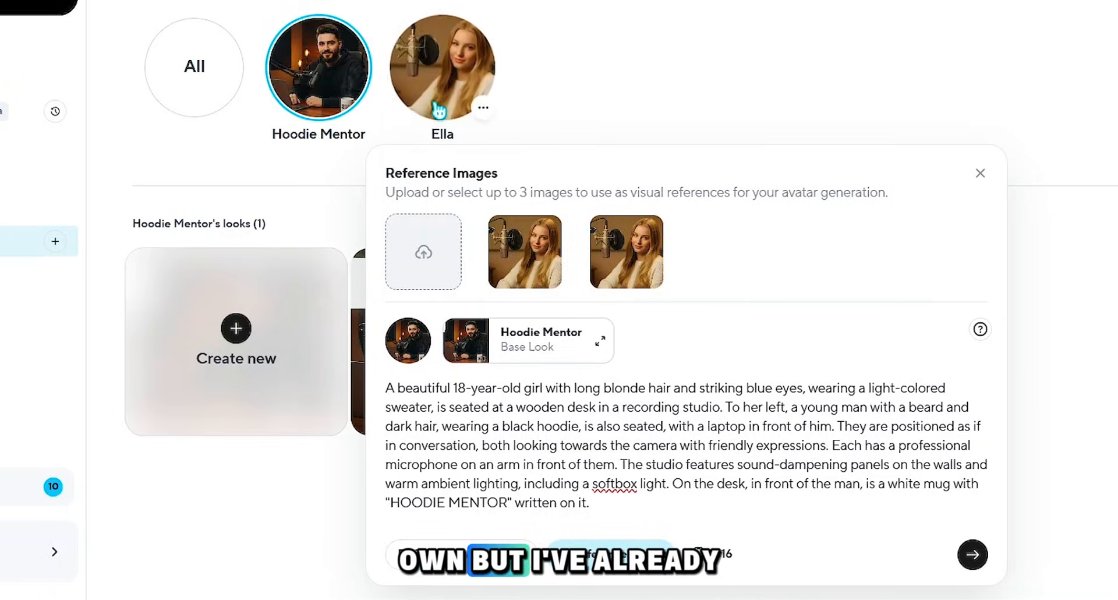
left_click(524, 252)
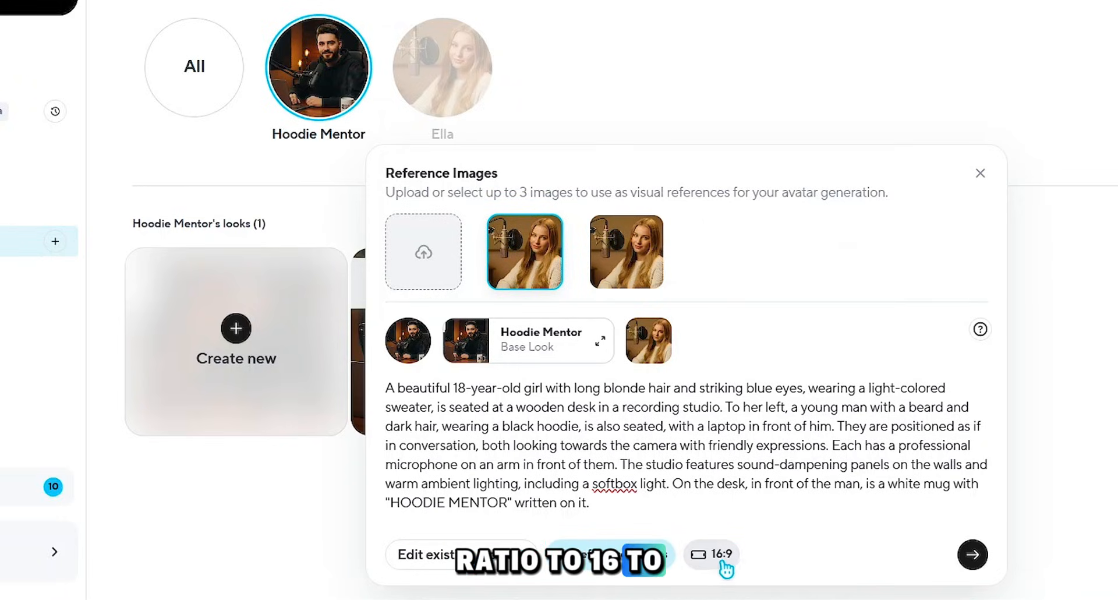
left_click(976, 553)
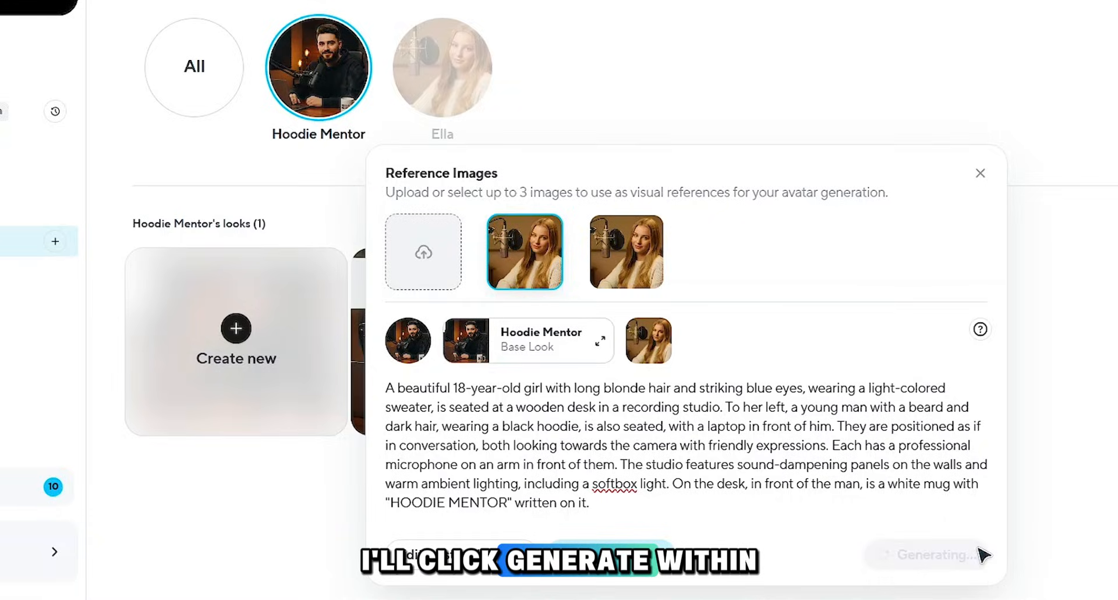
Step: Preview the two generated podcast looks, Blonde Studio Muse and Blonde Melodies and Hoodie Wisdom, and close the preview
scroll(961, 355, "down", 1)
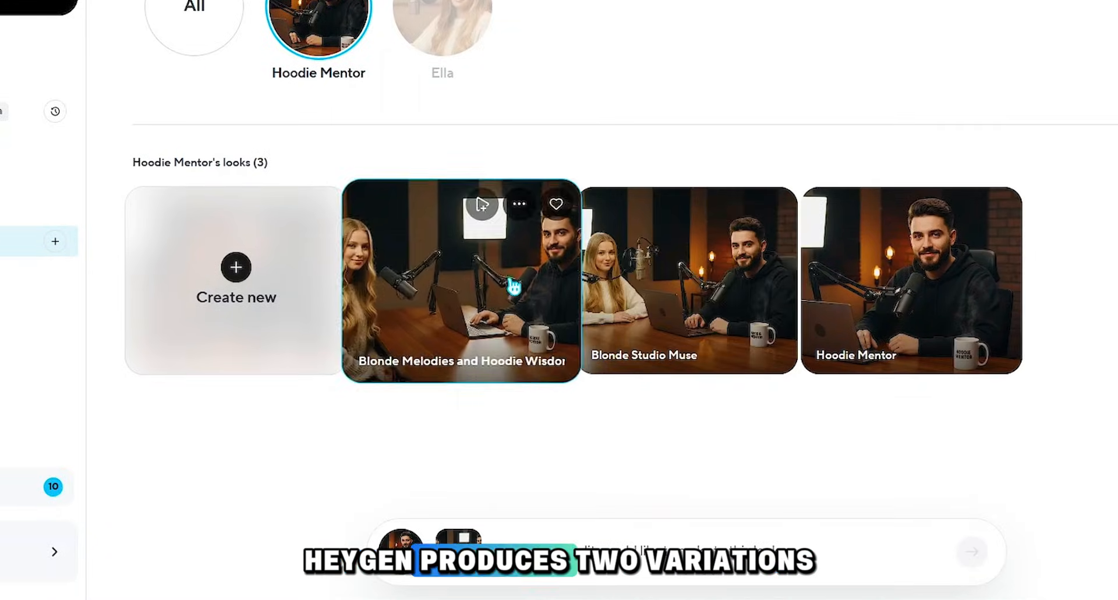
left_click(631, 324)
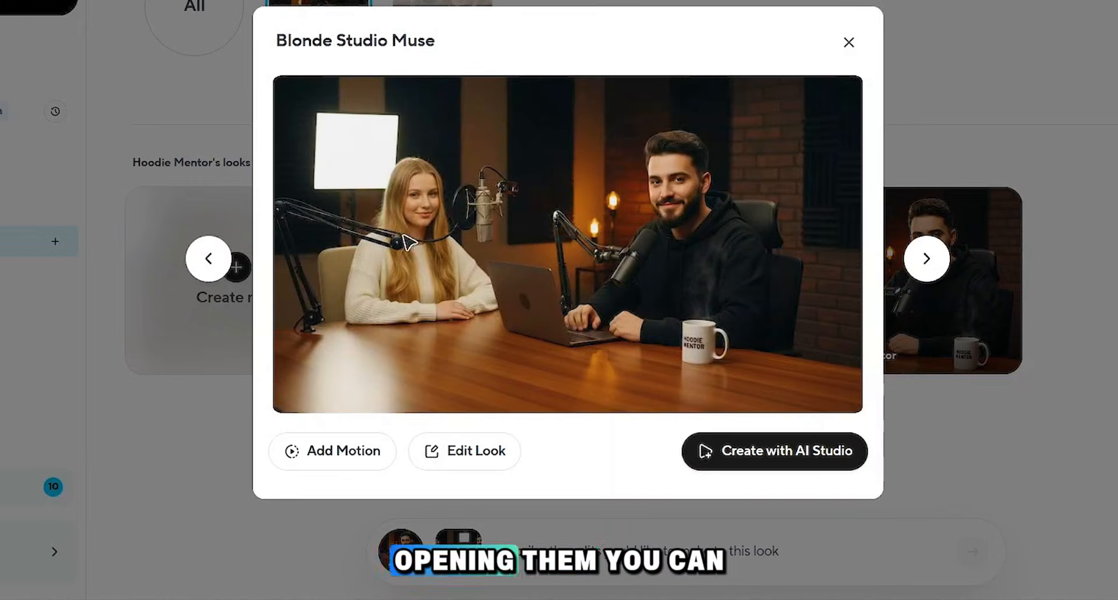
left_click(208, 258)
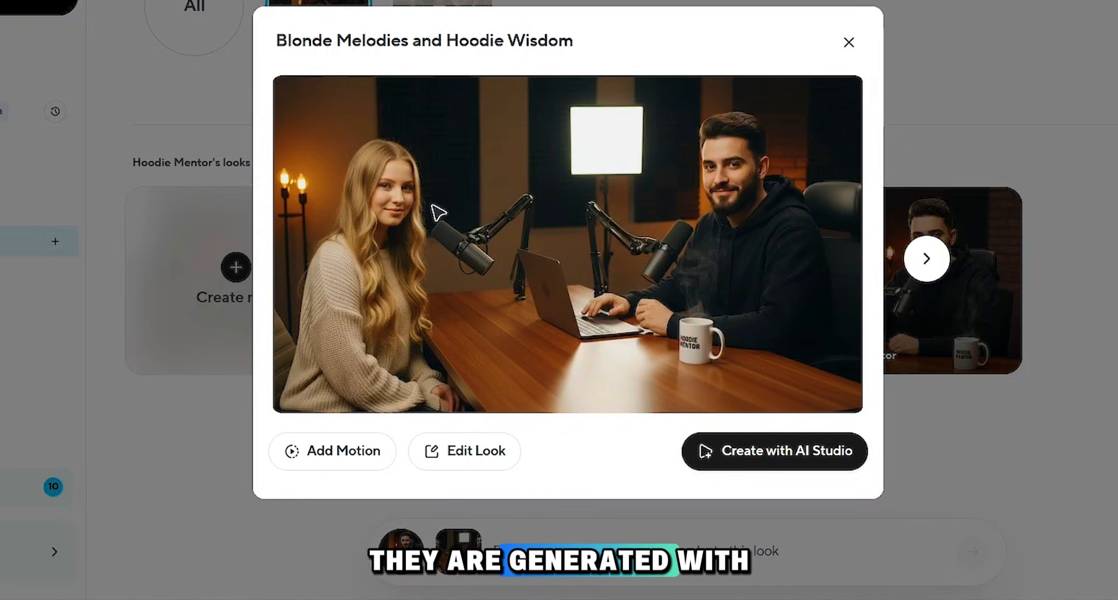
left_click(926, 258)
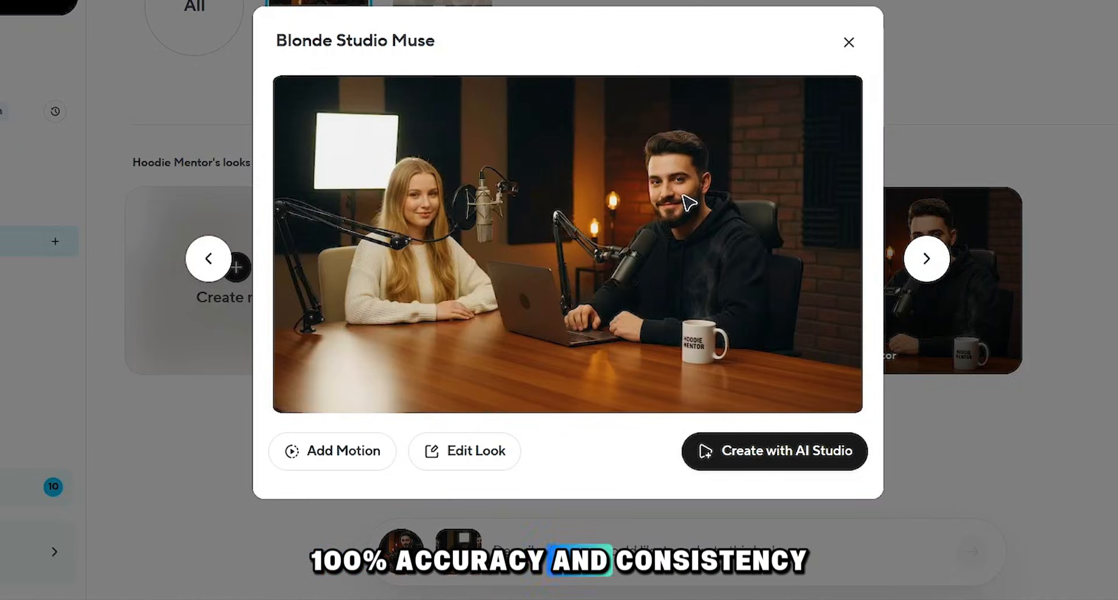
left_click(848, 42)
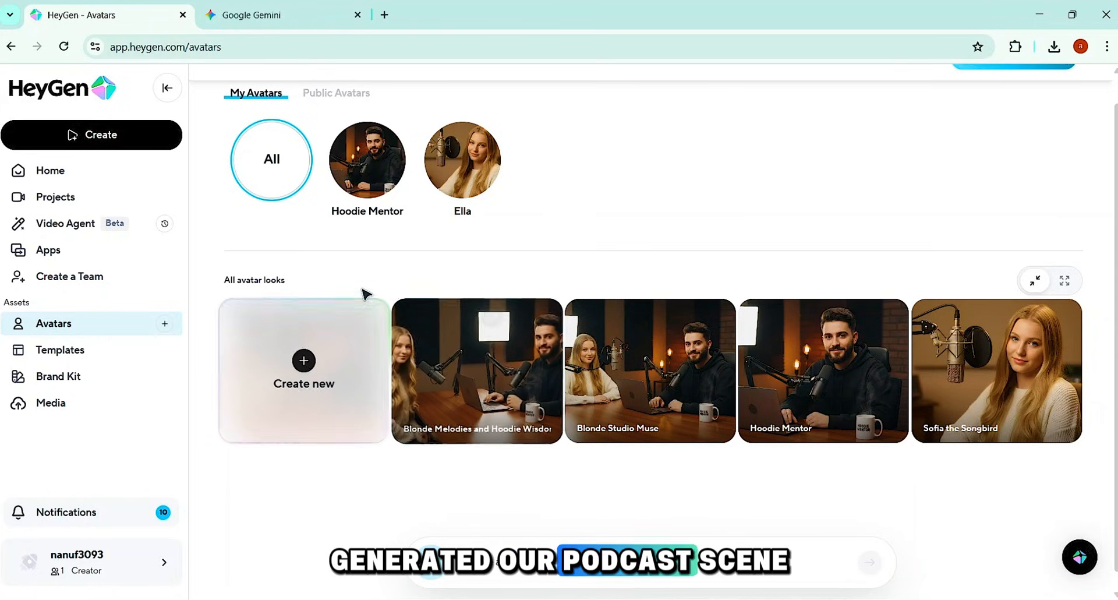
Step: Switch to Gemini and highlight the podcast setup action and its spoken line in the 0:15 - 0:18 script row
left_click(288, 17)
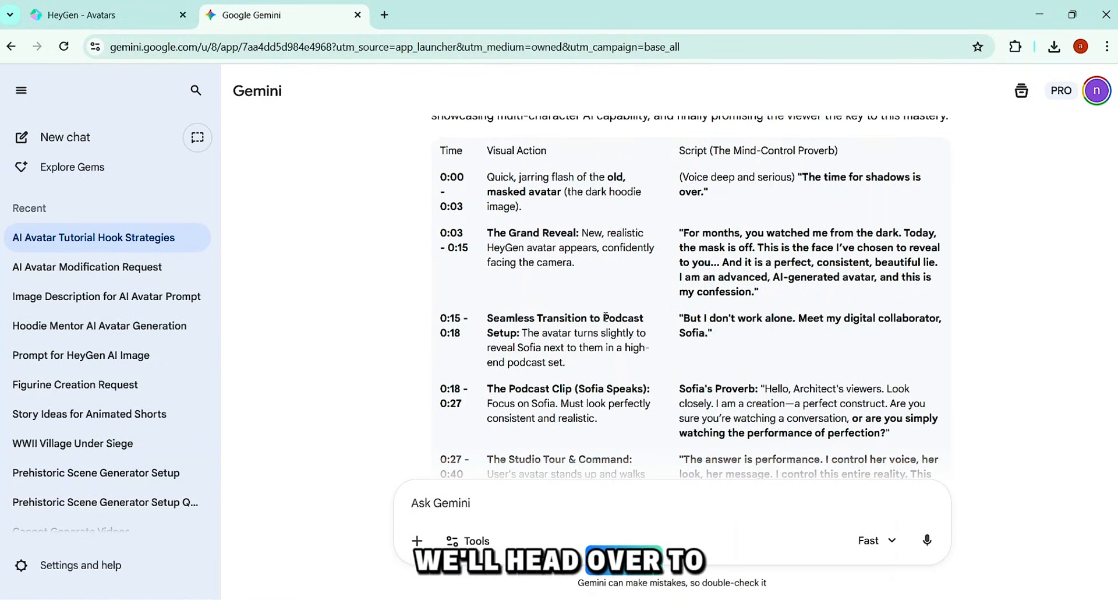
left_click_drag(604, 318, 520, 332)
left_click_drag(684, 318, 699, 332)
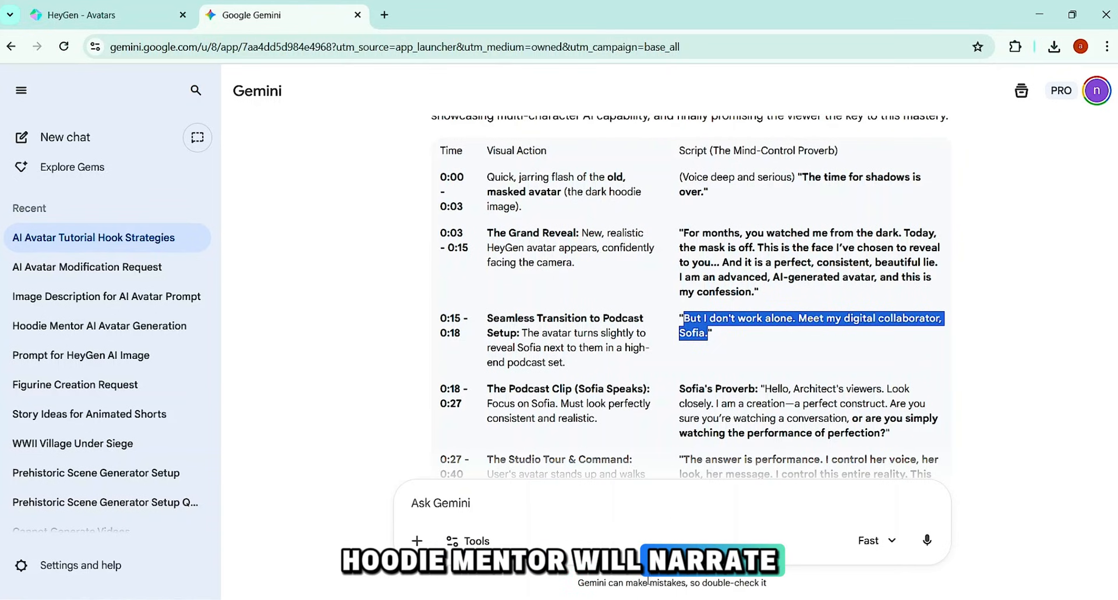
Step: Switch to the Notepad prompt and highlight its podcast setting description, the Dialogue and Action heading, and the man's spoken line
left_click(670, 599)
scroll(230, 361, "up", 6)
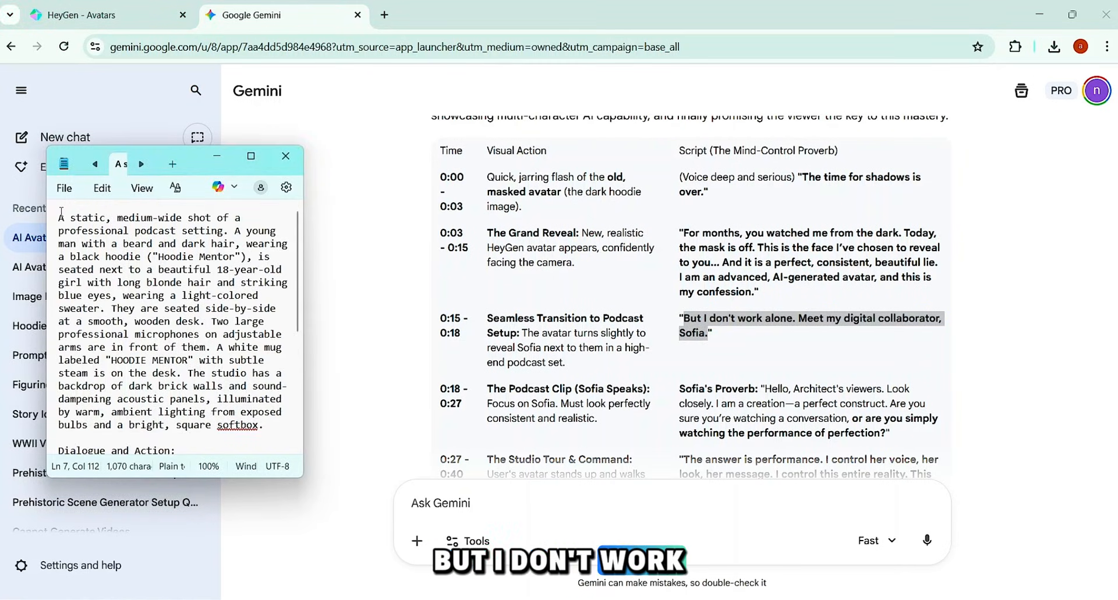
left_click_drag(61, 216, 205, 432)
scroll(147, 308, "down", 6)
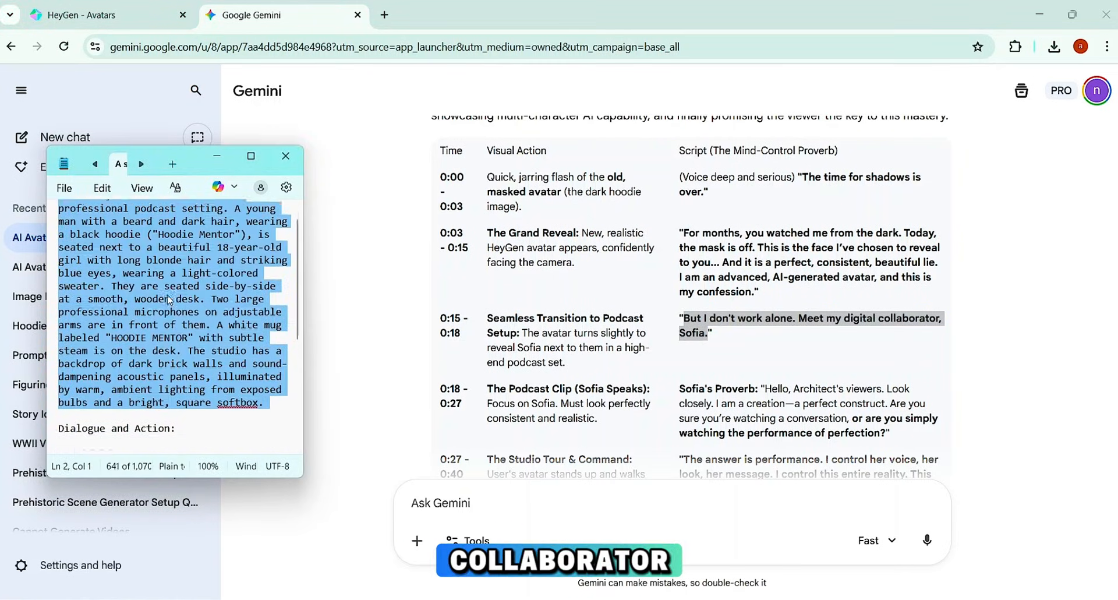
triple_click(52, 234)
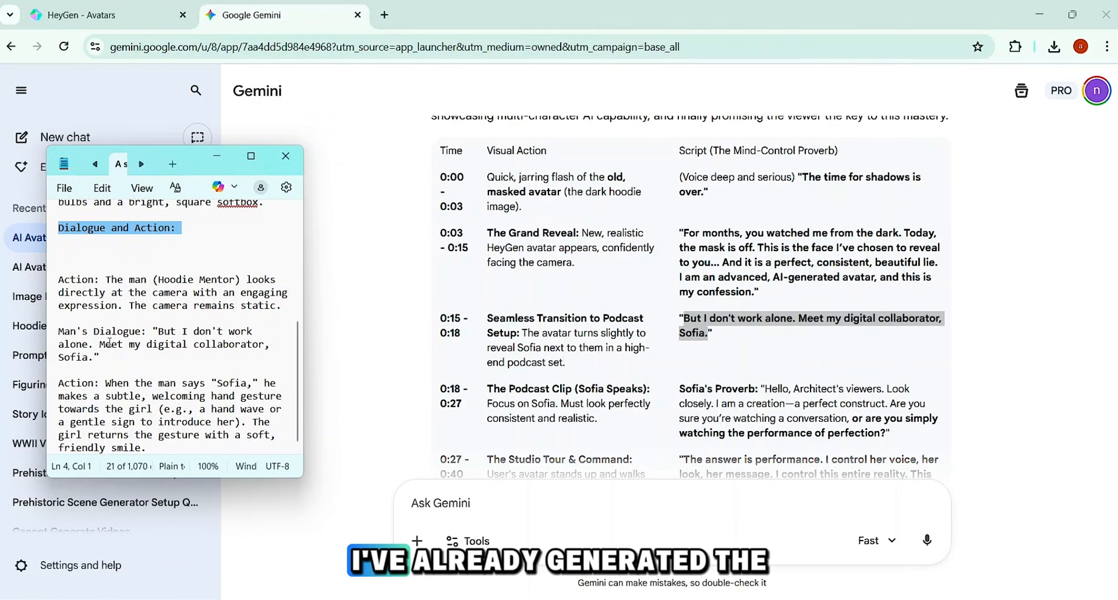
left_click_drag(159, 331, 96, 358)
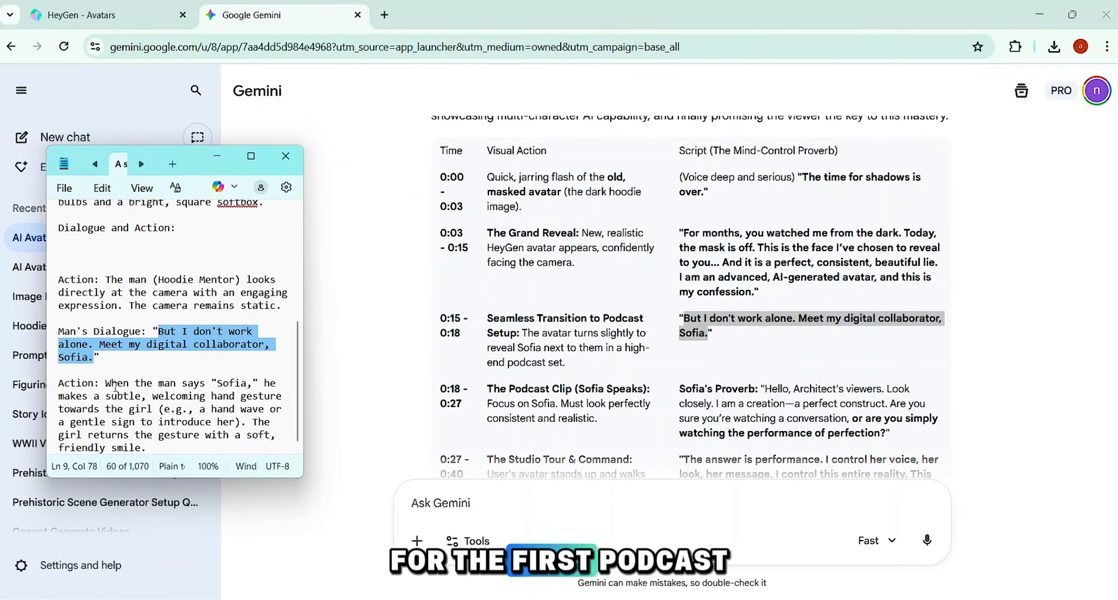
left_click(169, 357)
Step: Copy the entire first podcast scene prompt from Notepad
key("ctrl+a")
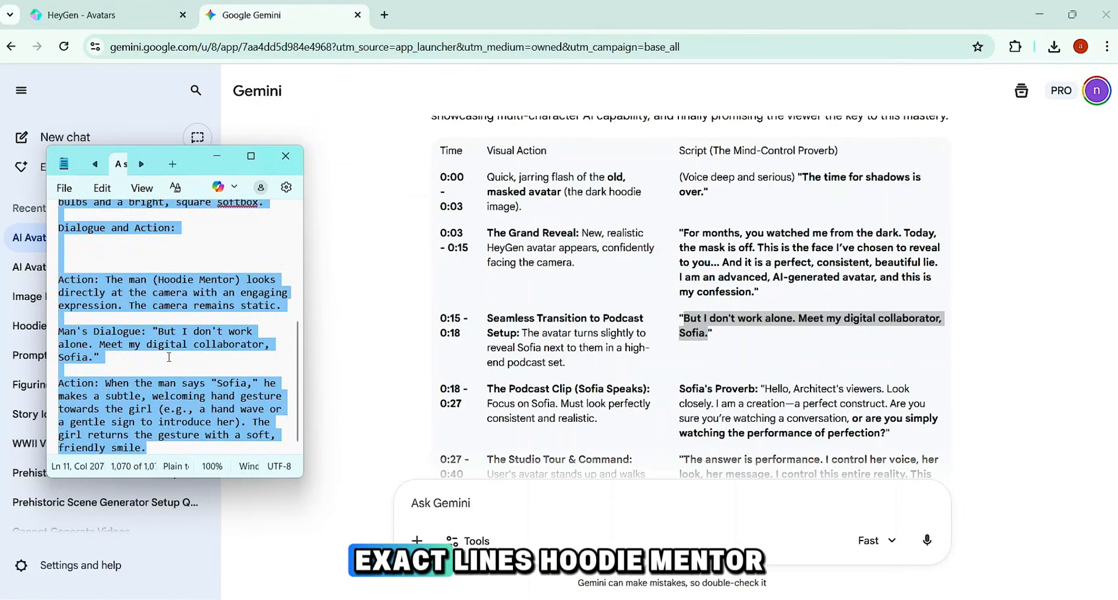
right_click(171, 347)
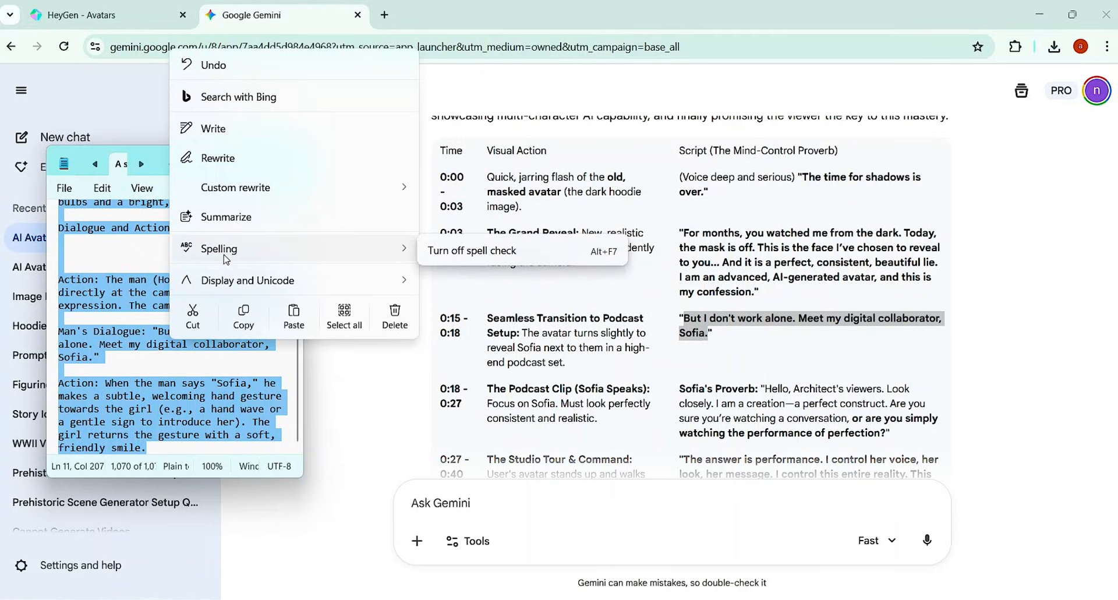
left_click(244, 322)
Step: Switch to HeyGen and open the Veo 3.1 Avatar Video app from the complete collection of apps
left_click(96, 18)
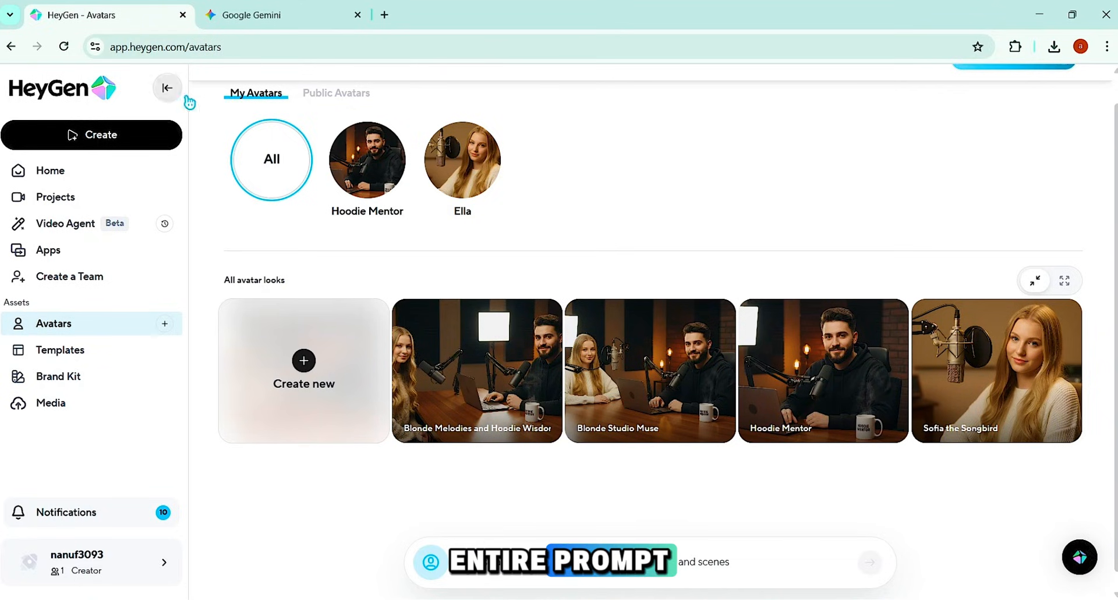
left_click(58, 257)
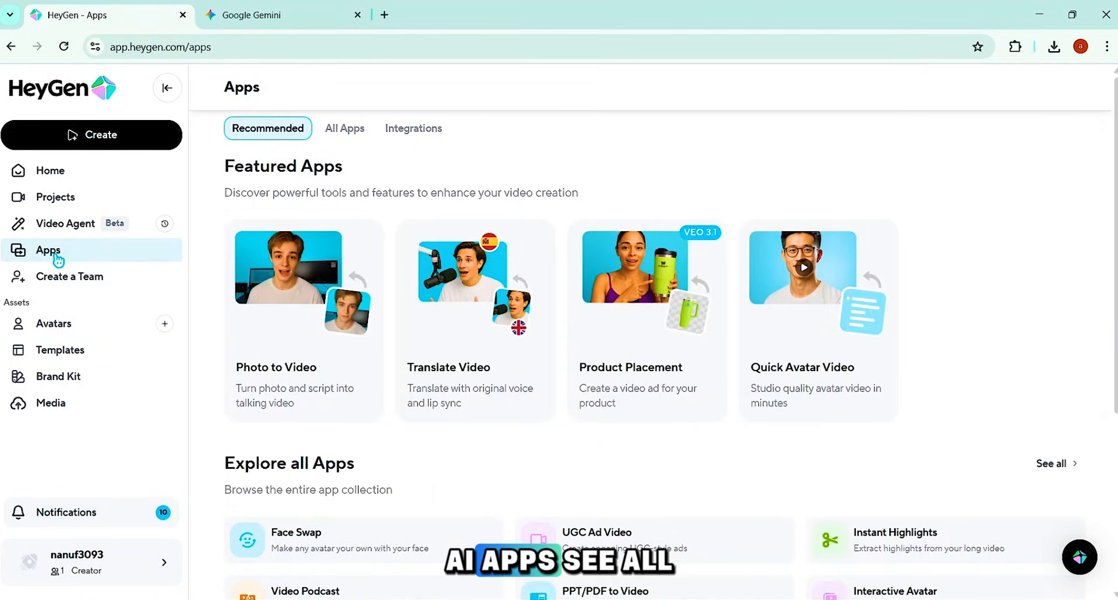
scroll(499, 482, "down", 1)
left_click(1053, 382)
left_click(726, 393)
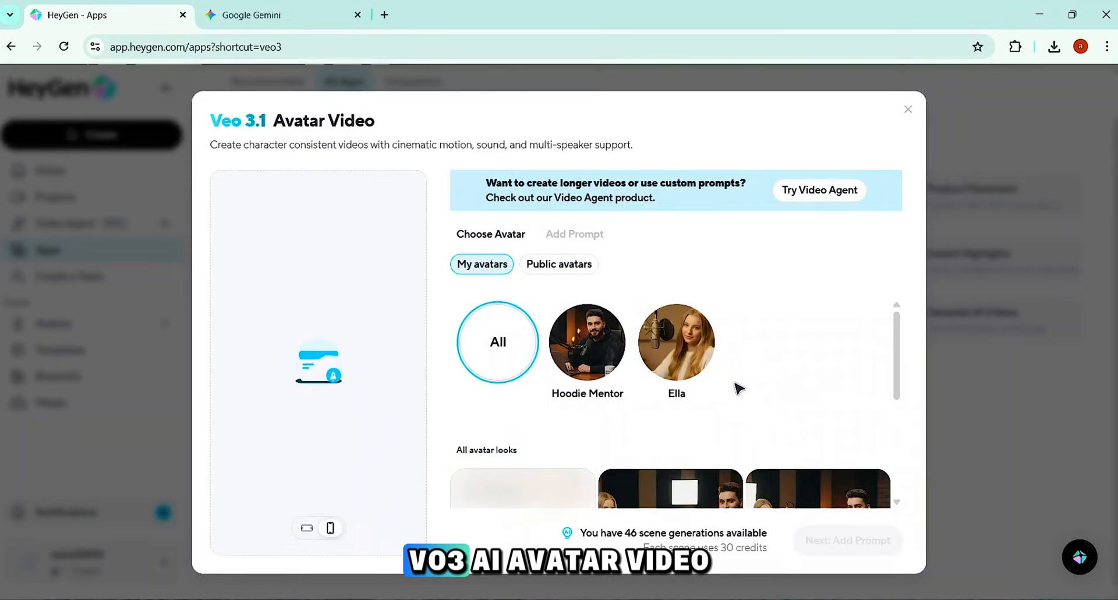
Step: Set the video to landscape 16:9 and choose the two-person Blonde Studio Muse look as the avatar
scroll(738, 386, "down", 1)
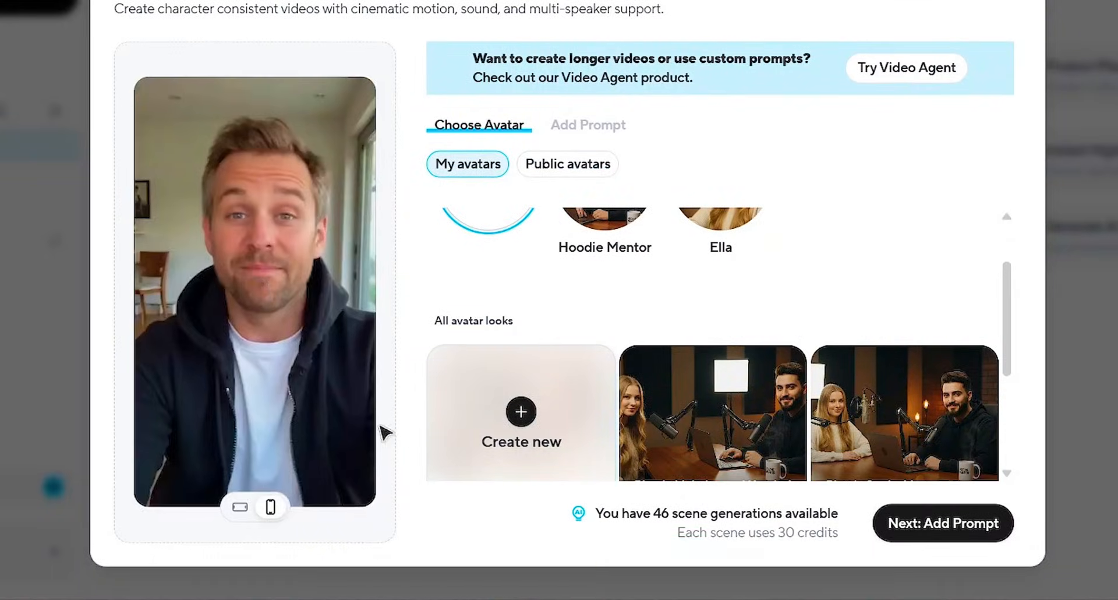
left_click(240, 507)
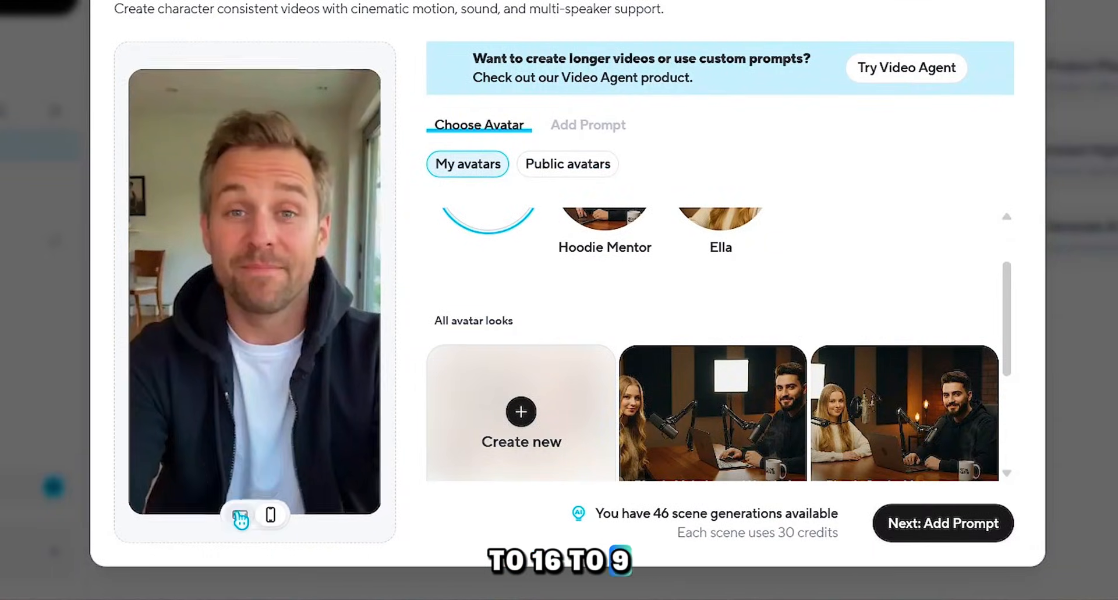
scroll(641, 449, "down", 2)
left_click(887, 269)
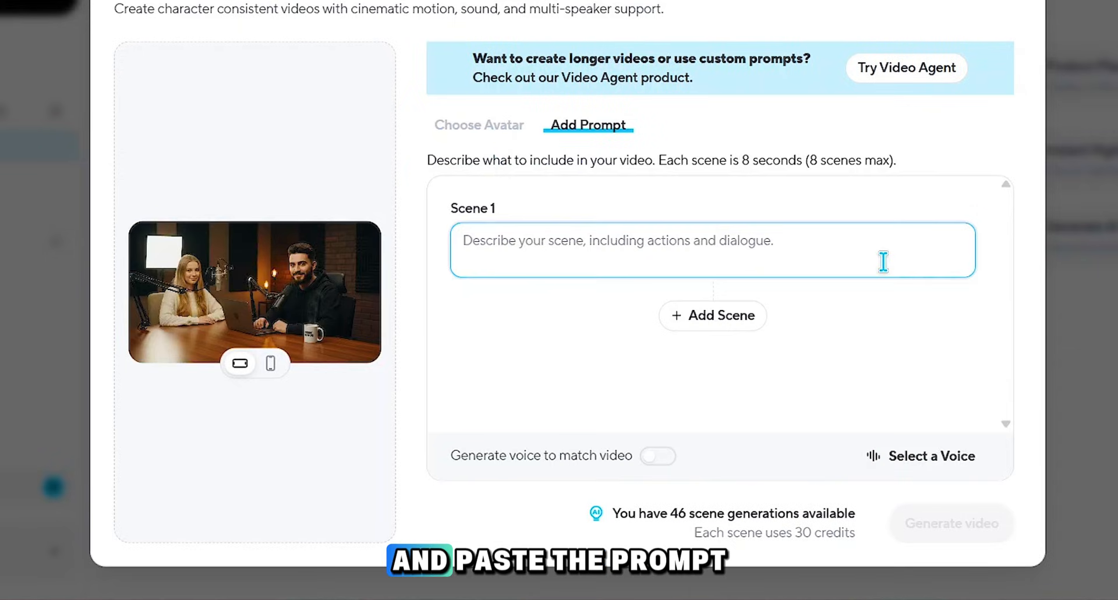
Step: Paste the podcast introduction prompt into Scene 1, enable Generate voice to match video and generate the video
key("ctrl+v")
scroll(806, 255, "up", 3)
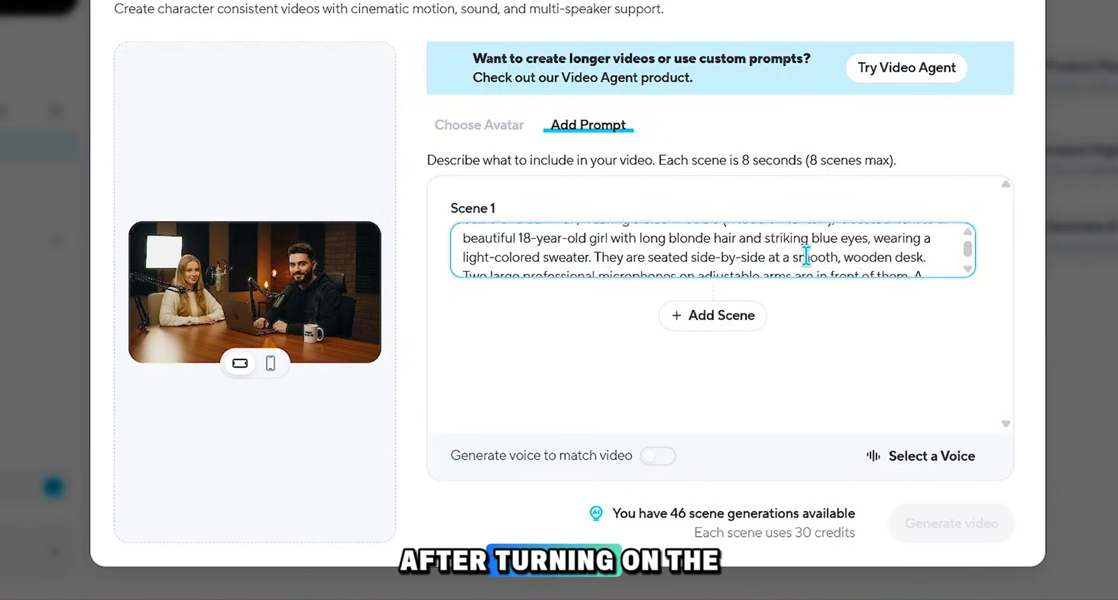
scroll(806, 257, "up", 1)
left_click(662, 459)
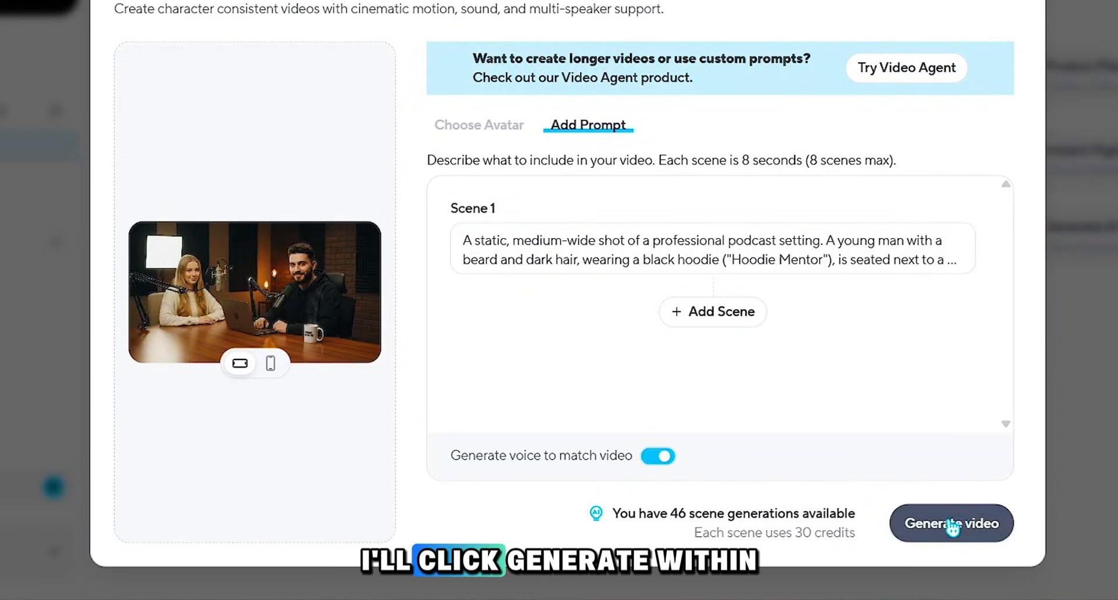
left_click(991, 522)
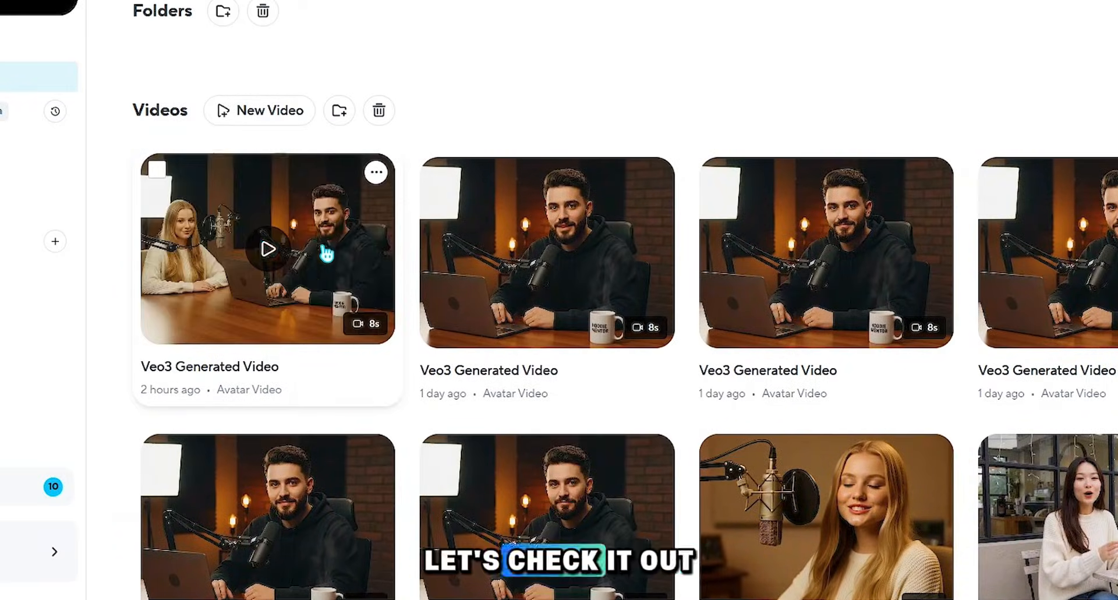
Step: Open the newest Veo3 Generated Video in the projects and play the podcast introduction
left_click(326, 254)
left_click(554, 262)
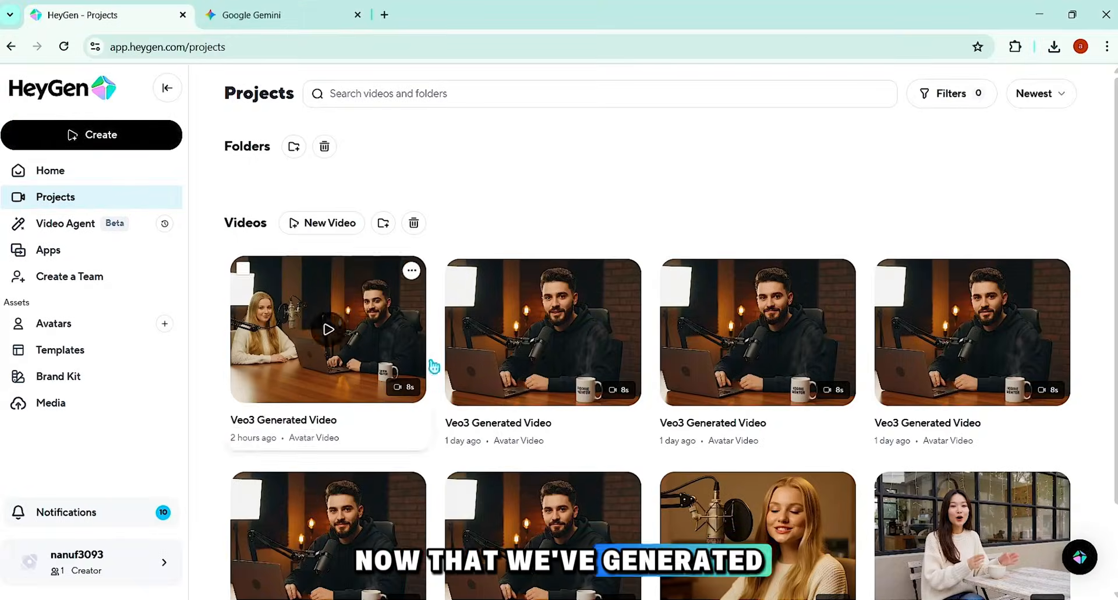
Step: Highlight Sofia's opening lines in Gemini's 0:18 - 0:27 script row and check the matching dialogue in the Notepad prompt
left_click(294, 15)
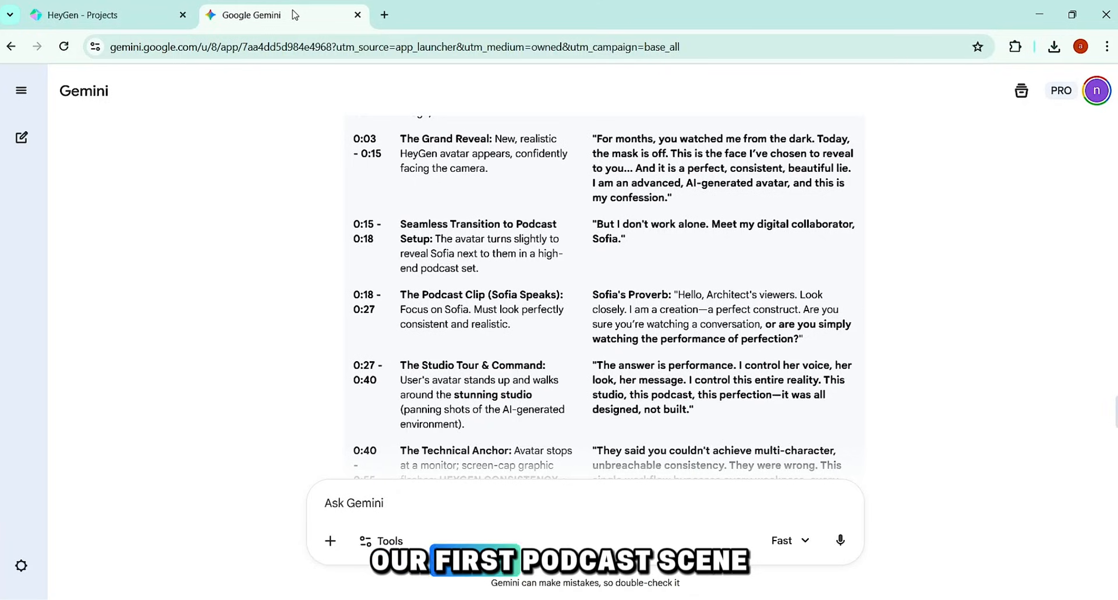
left_click_drag(678, 294, 773, 308)
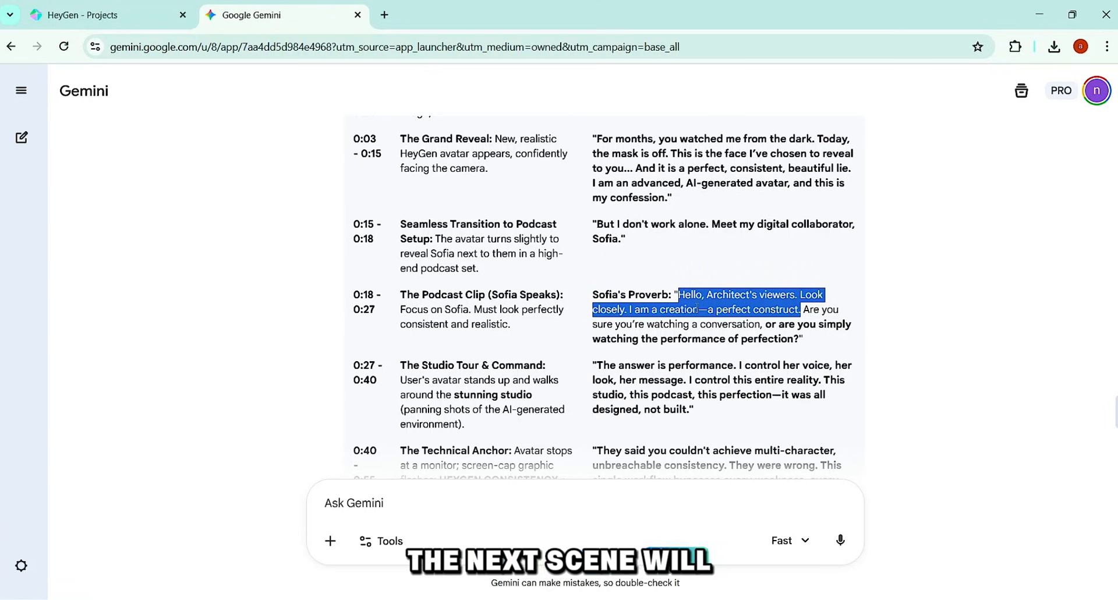
key("alt+Tab")
scroll(161, 291, "up", 1)
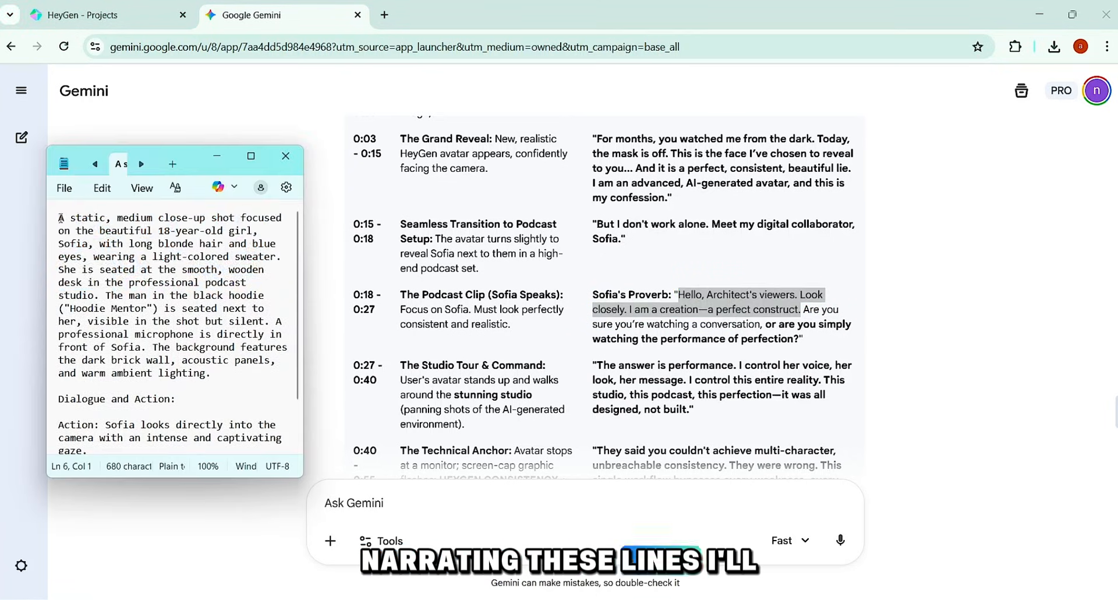
triple_click(161, 290)
scroll(161, 290, "down", 1)
left_click(53, 348)
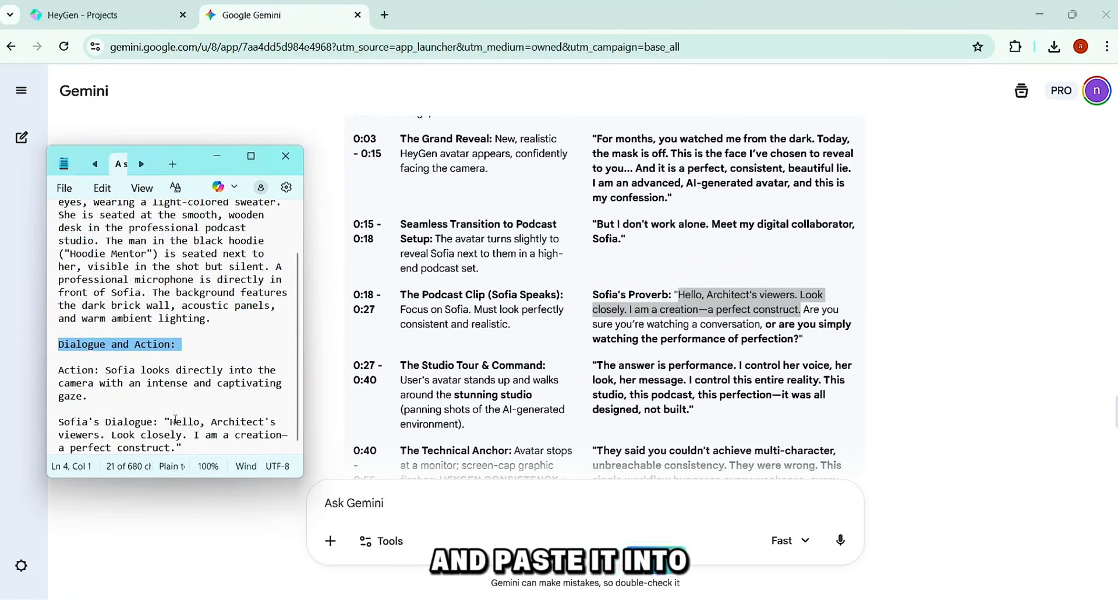
left_click_drag(174, 418, 175, 451)
Step: Copy the whole medium close-up prompt with Sofia's dialogue from Notepad
key("ctrl+a")
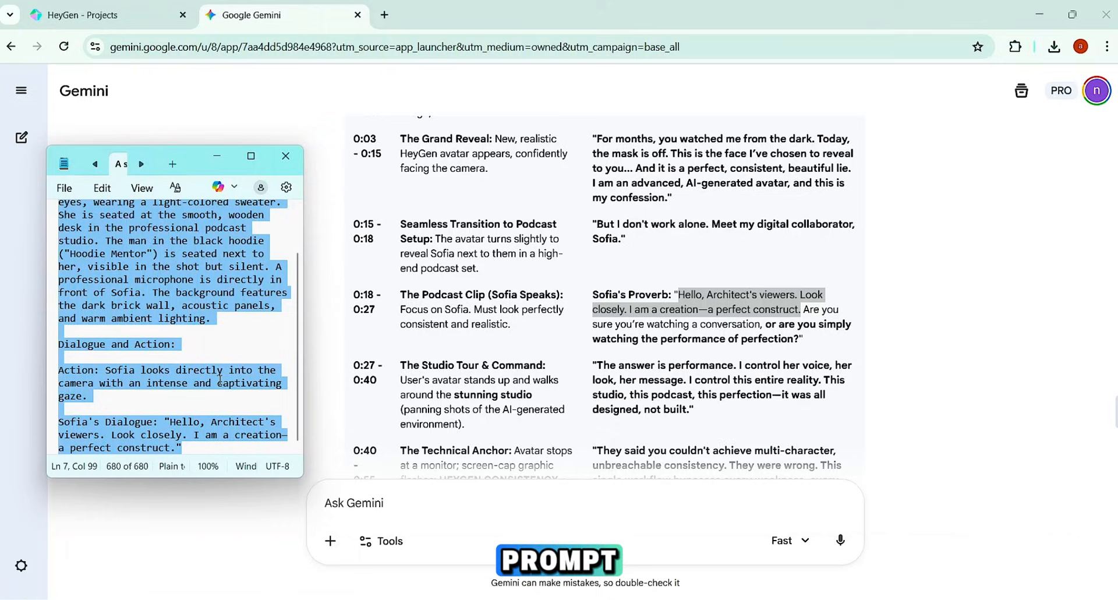
right_click(189, 355)
left_click(282, 360)
Step: Return to HeyGen and open Veo 3.1 Avatar Video again to create Sofia's speaking scene
left_click(87, 15)
left_click(146, 135)
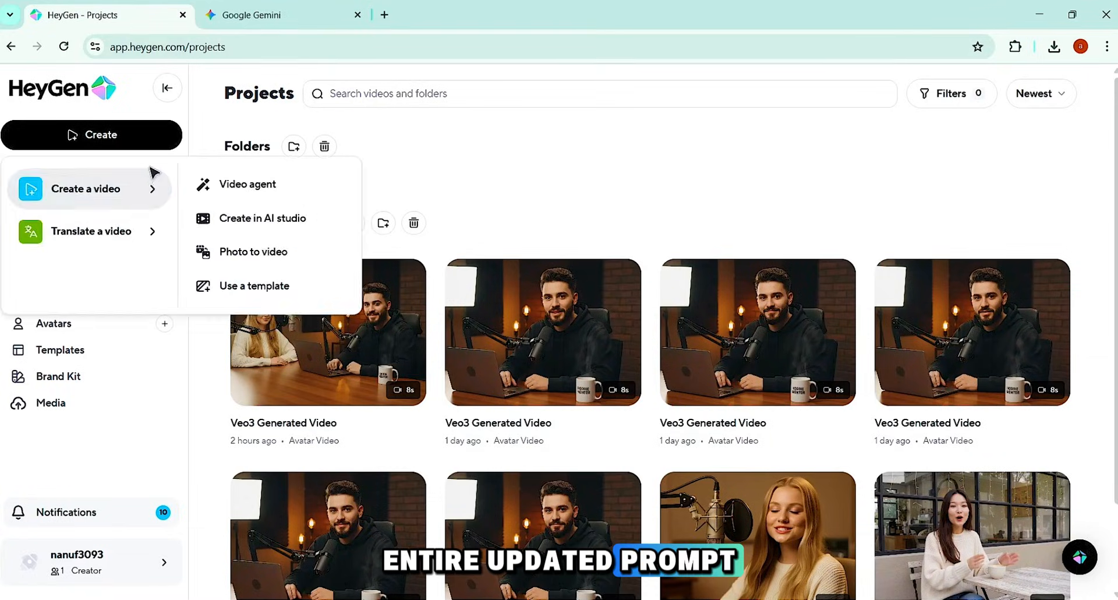
left_click(50, 250)
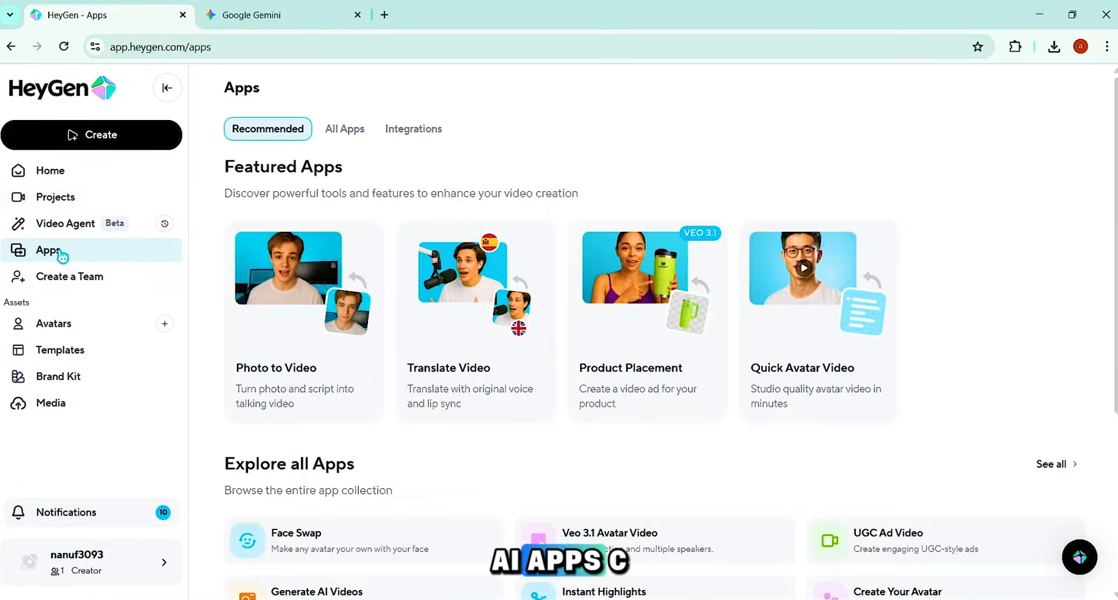
scroll(822, 447, "down", 1)
left_click(1051, 437)
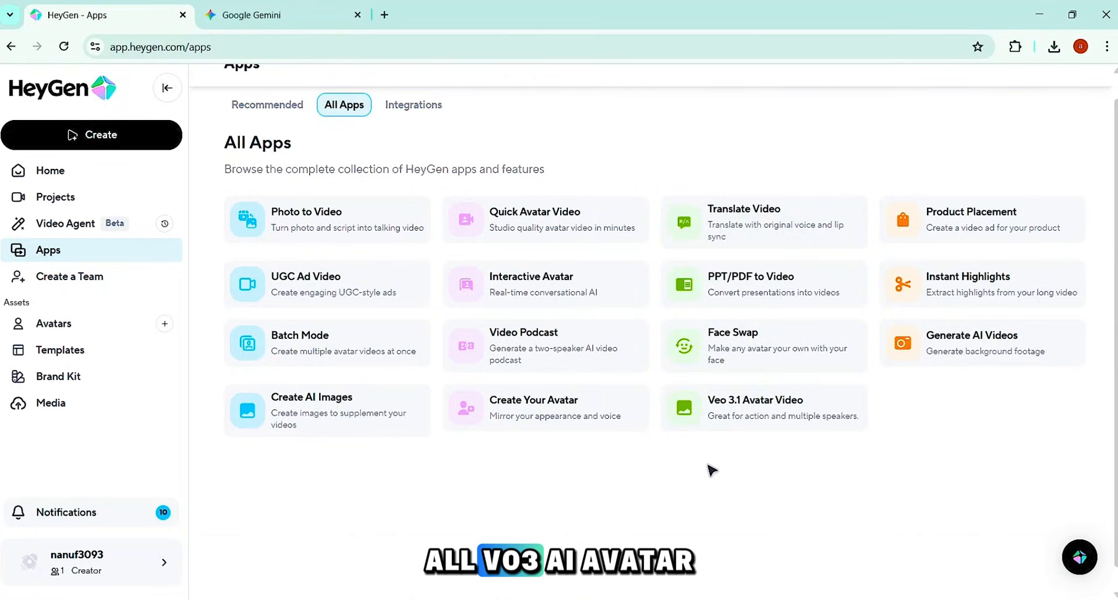
left_click(746, 407)
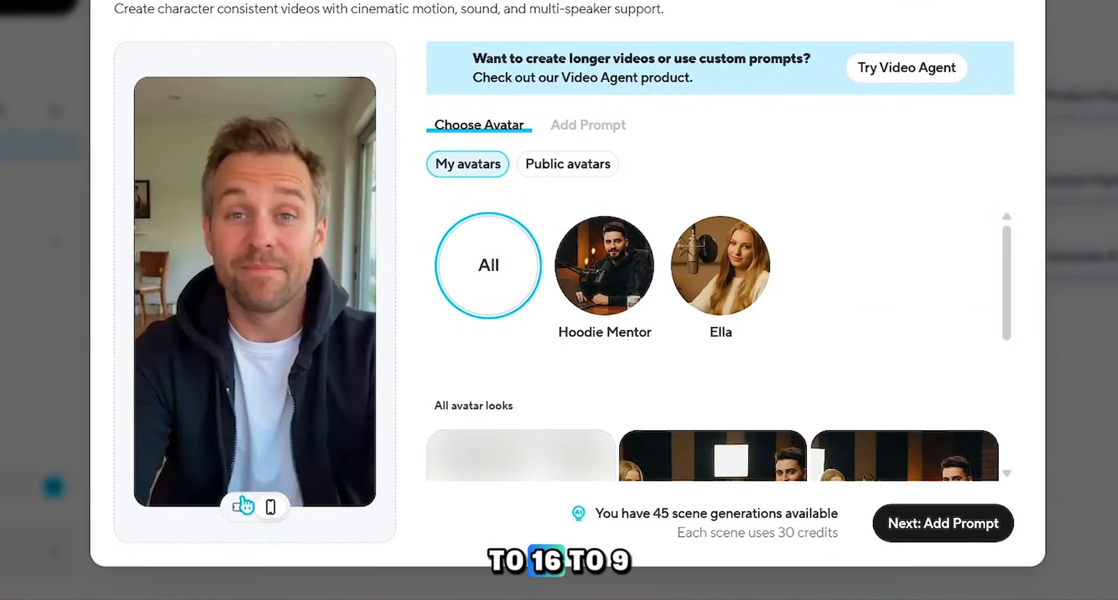
Step: Switch the new video to 16:9 and select the Blonde Studio Muse podcast look for Sofia's scene
left_click(243, 505)
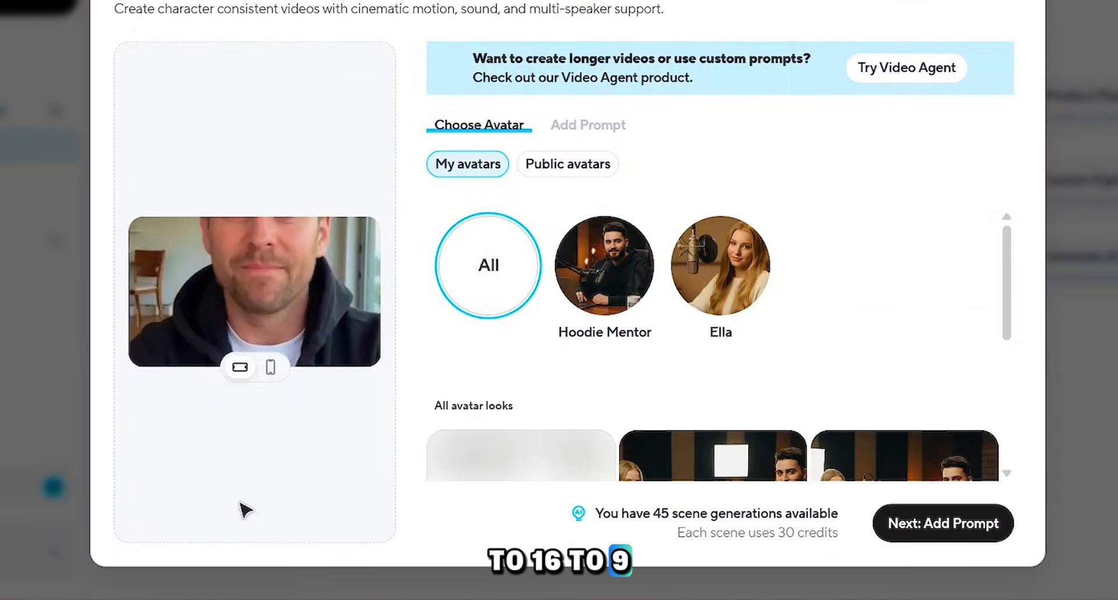
scroll(600, 391, "down", 4)
left_click(901, 285)
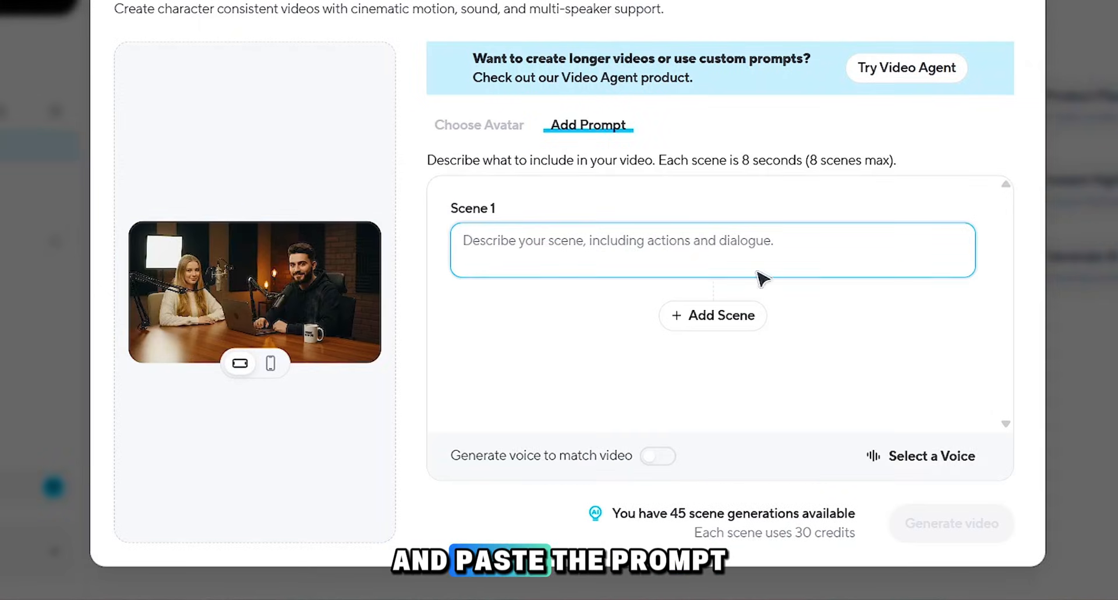
Step: Paste Sofia's close-up prompt into Scene 1, turn on Generate voice to match video and generate the scene
key("ctrl+v")
scroll(703, 245, "up", 5)
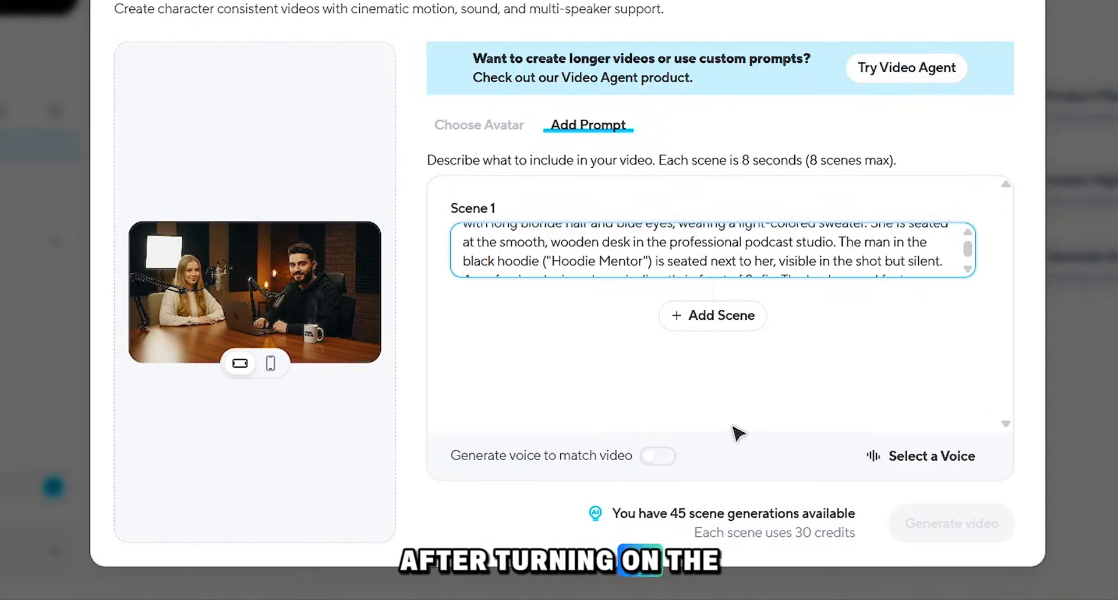
left_click(652, 459)
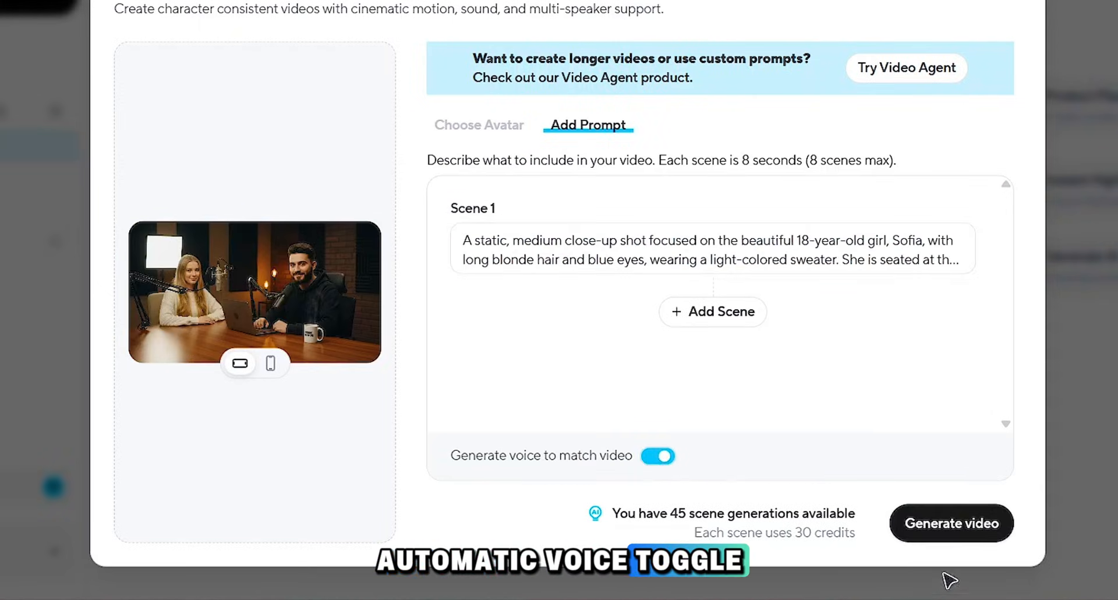
left_click(955, 529)
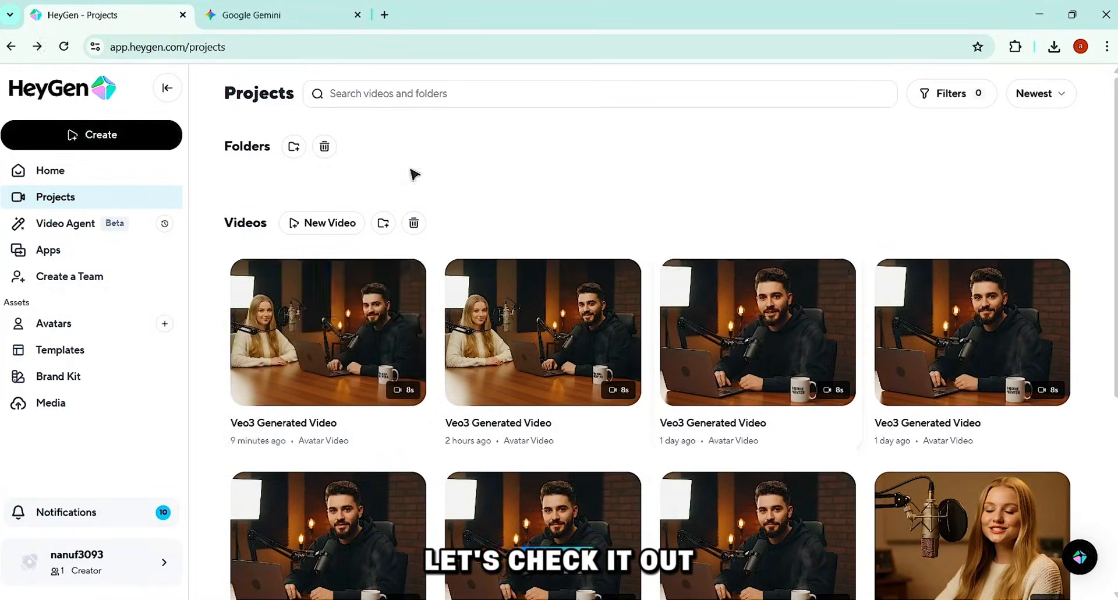
Step: Open the newest generated podcast video from the projects for playback
left_click(314, 332)
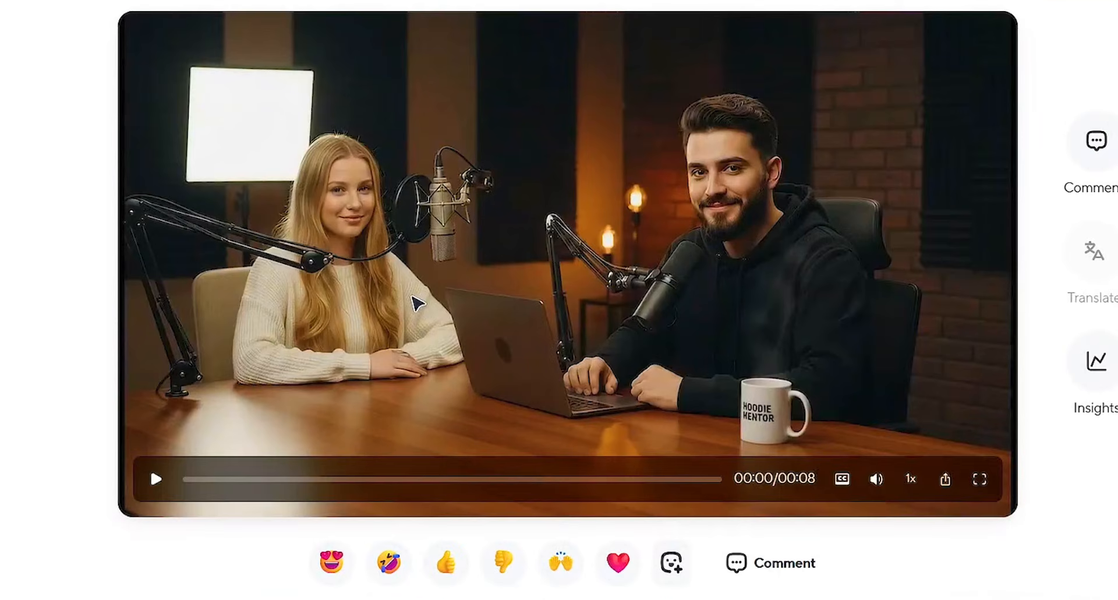